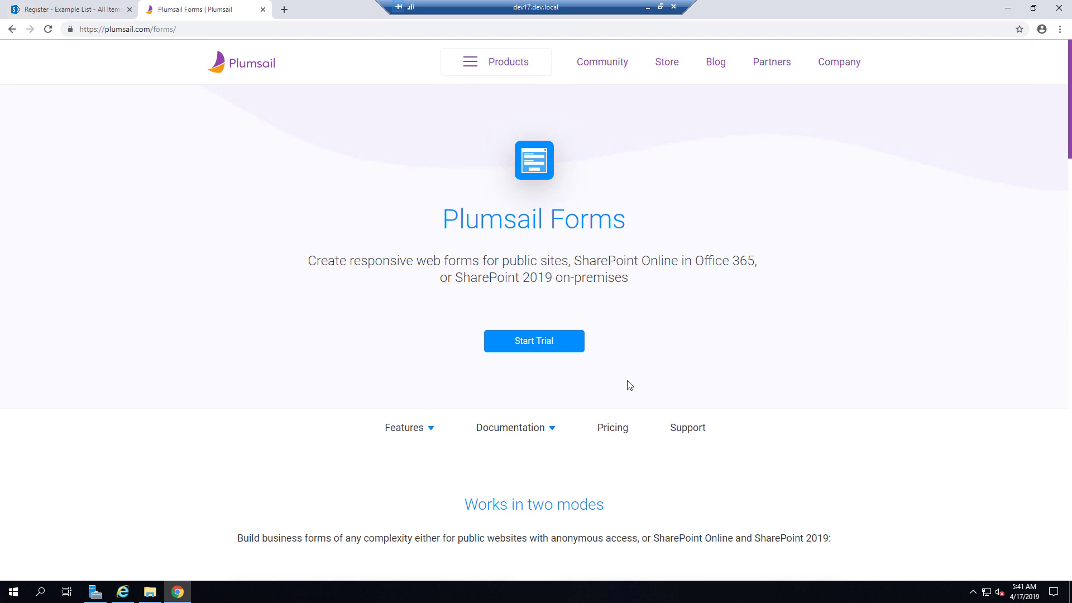
- Start a Plumsail Forms trial with a name and e-mail for SharePoint 2019 (on-premises)
left_click(523, 340)
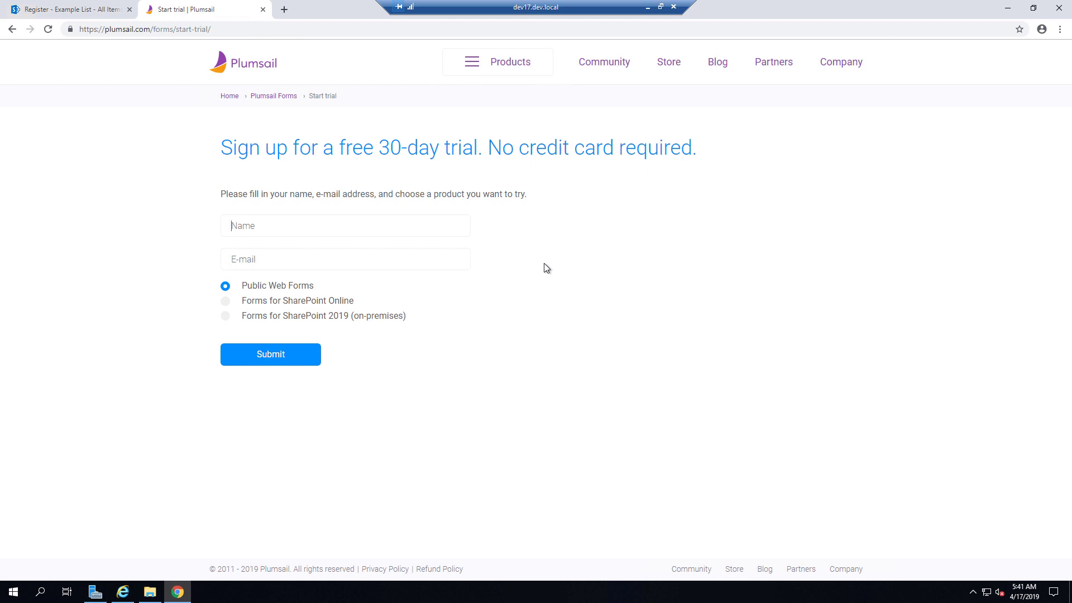
type("John")
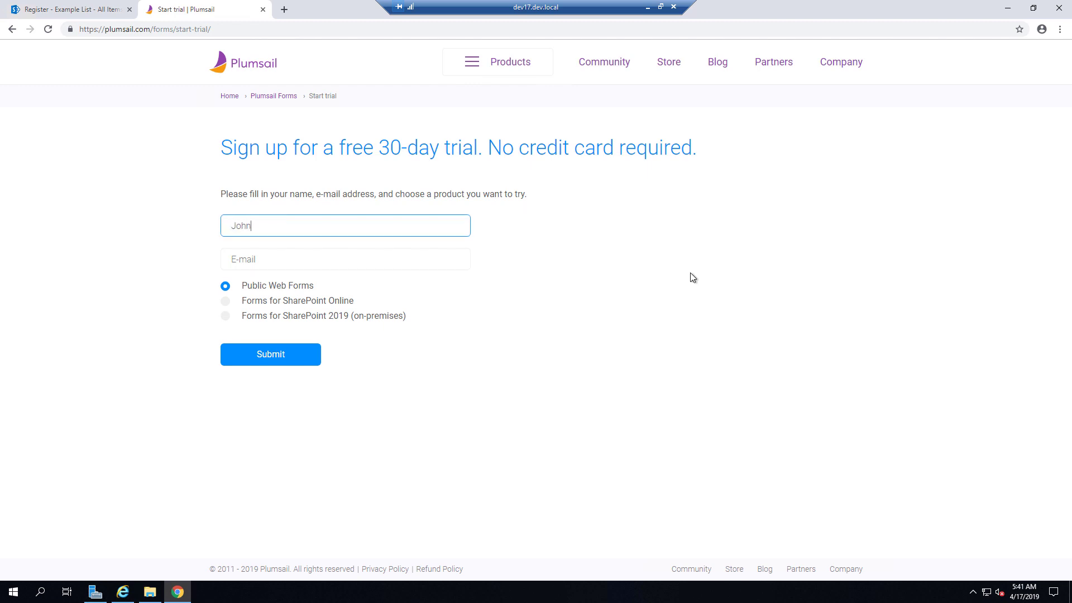
type(" Smith")
key("Tab")
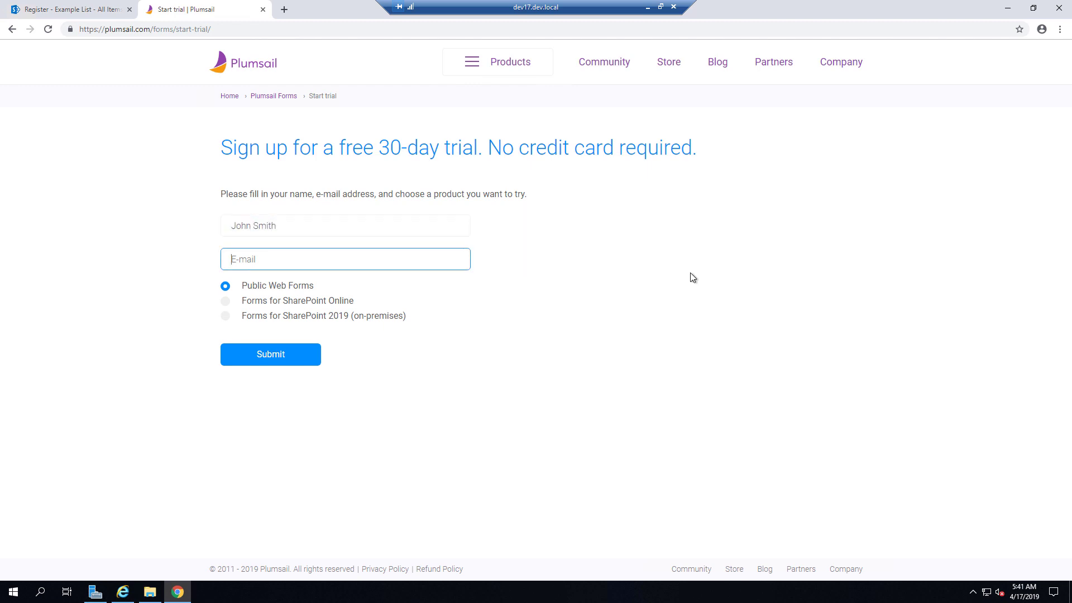
left_click(382, 317)
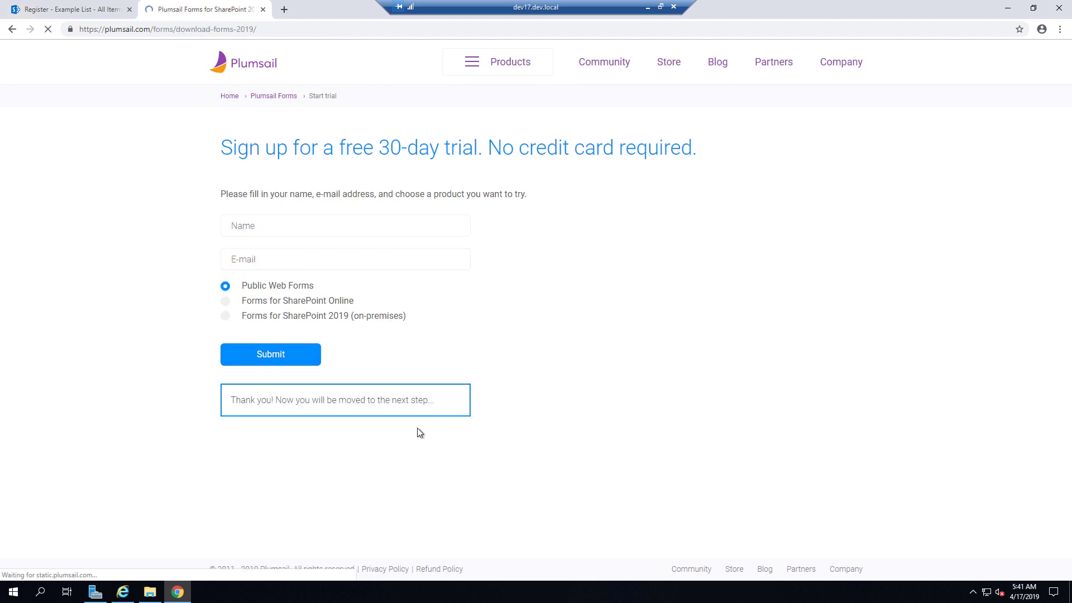
- Download the installer and show PlumsailForms2019Setup.exe in the Downloads folder
left_click(290, 304)
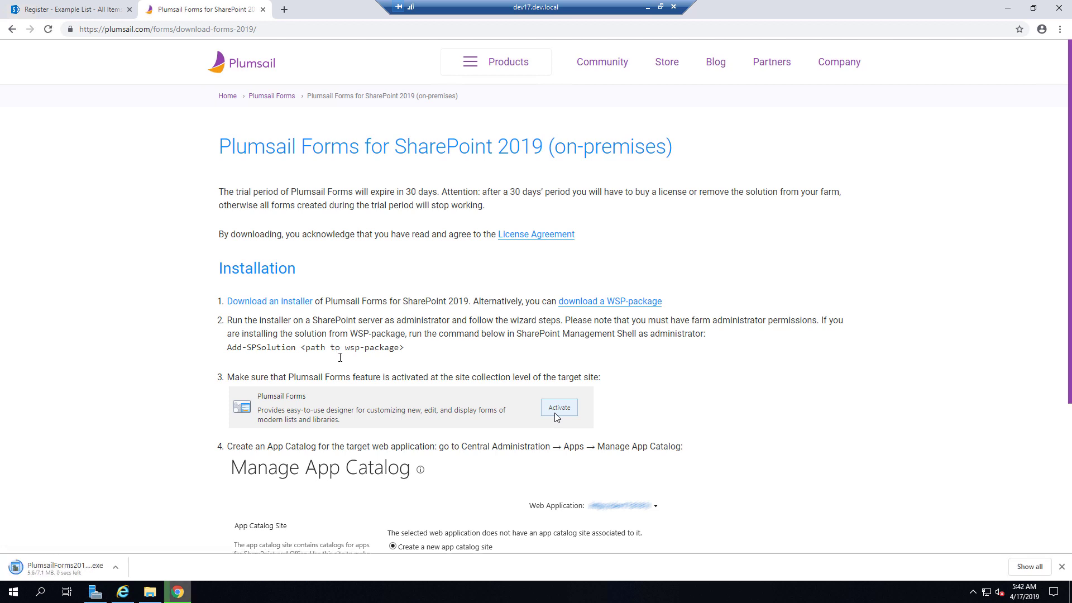
left_click(115, 567)
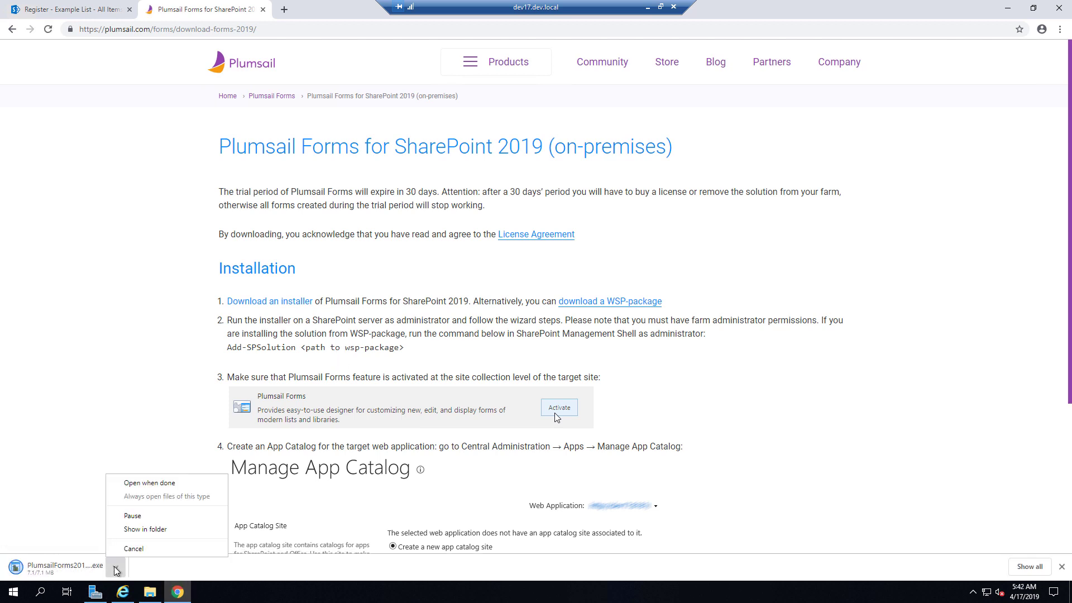
left_click(142, 528)
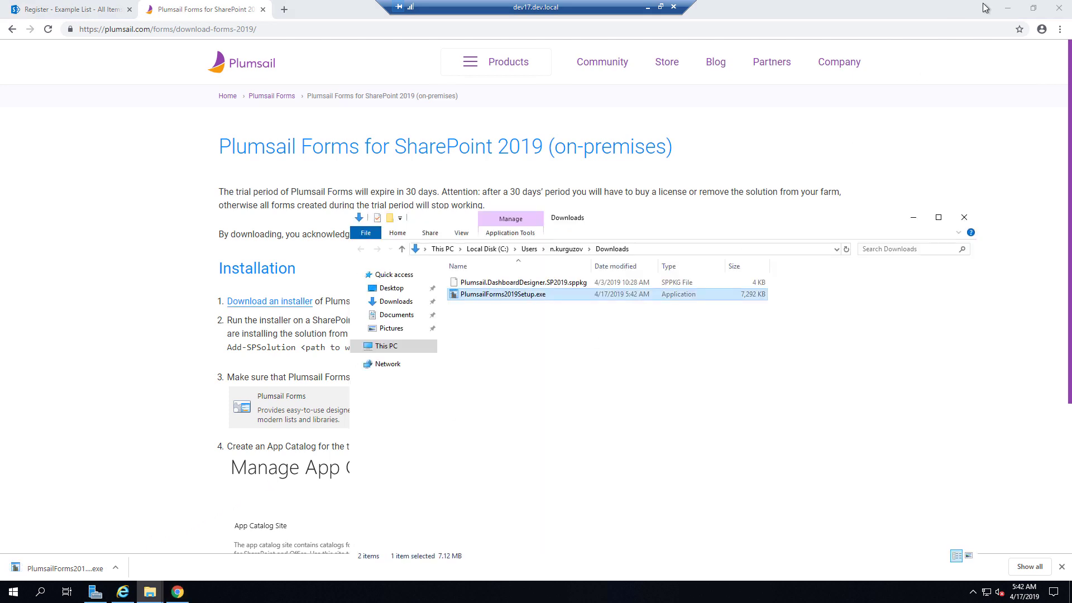
left_click(1006, 8)
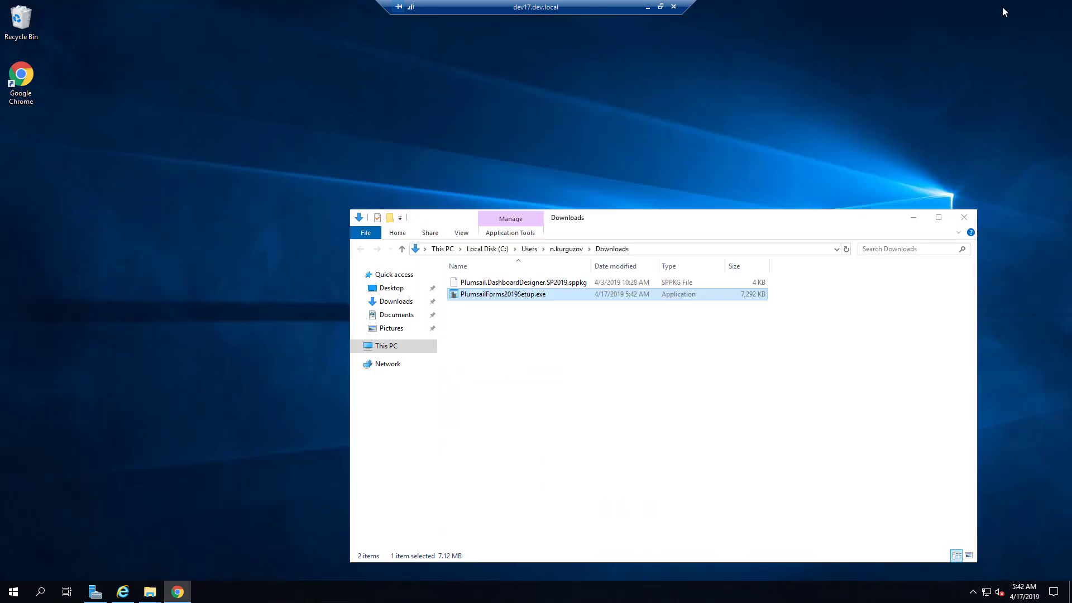
- Run PlumsailForms2019Setup.exe as administrator, pass the system check and accept the license terms
right_click(520, 294)
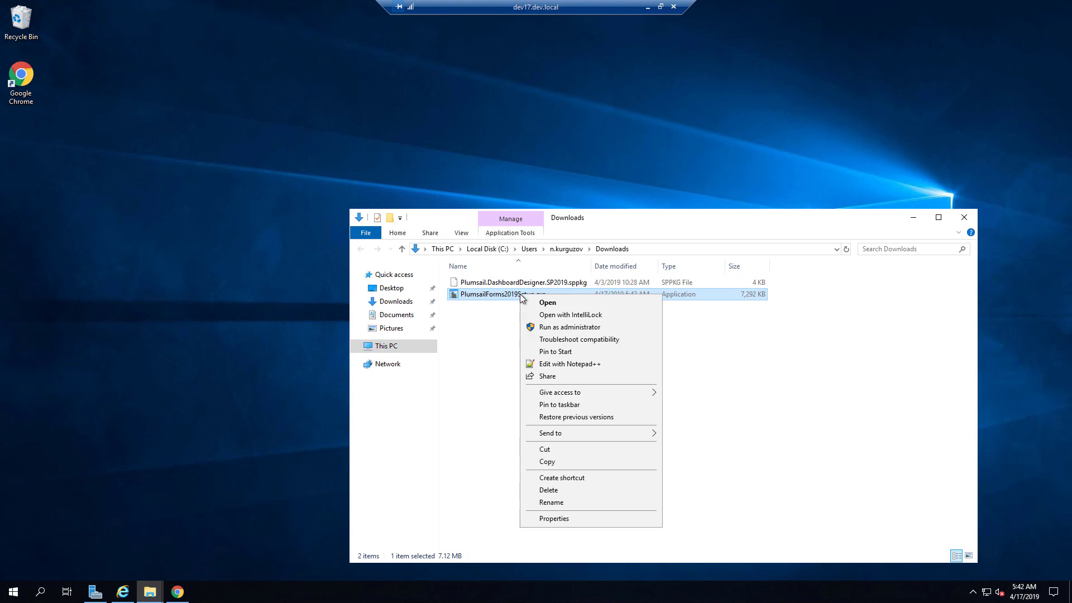
left_click(577, 329)
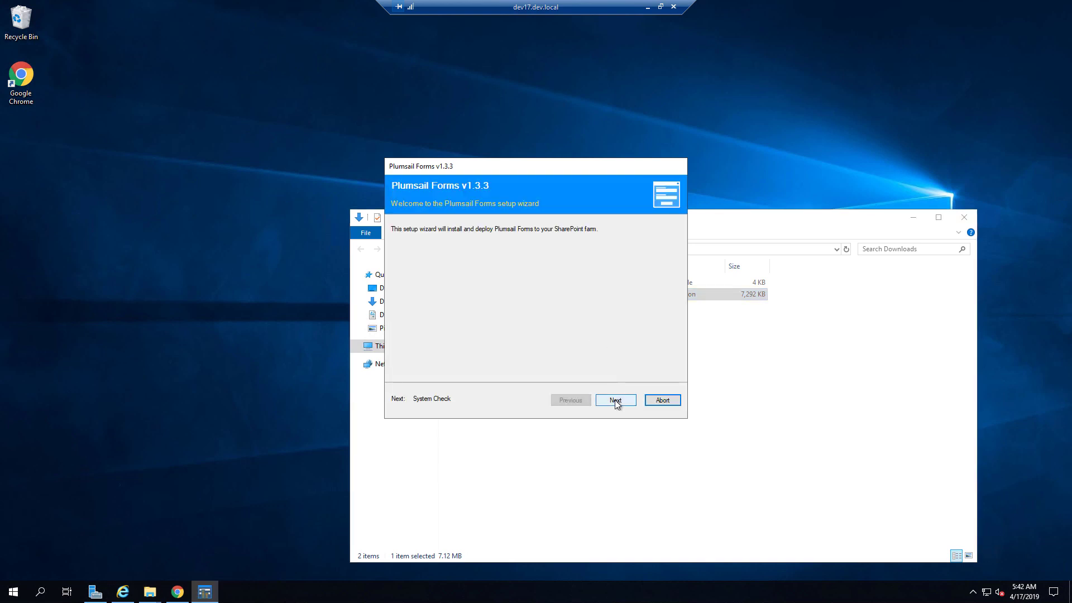
left_click(615, 400)
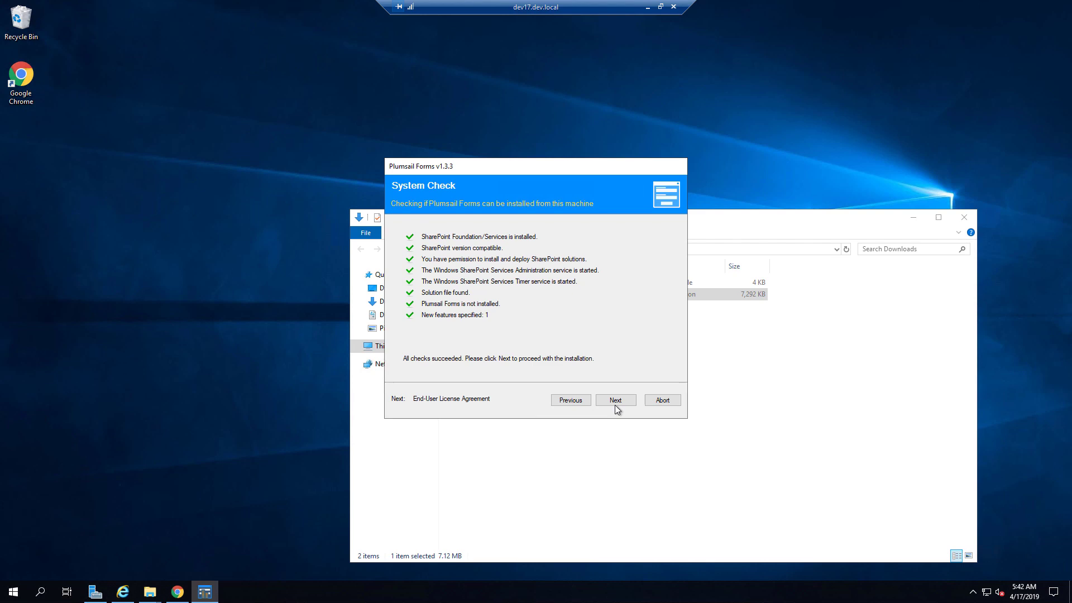
left_click(611, 401)
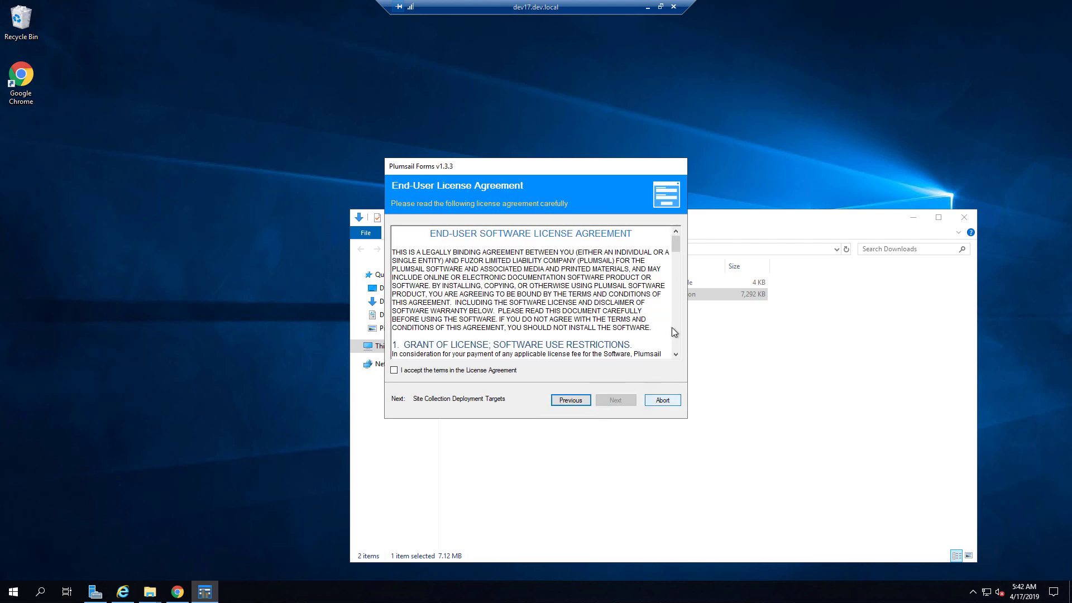
left_click_drag(677, 243, 675, 239)
left_click(447, 370)
left_click(609, 401)
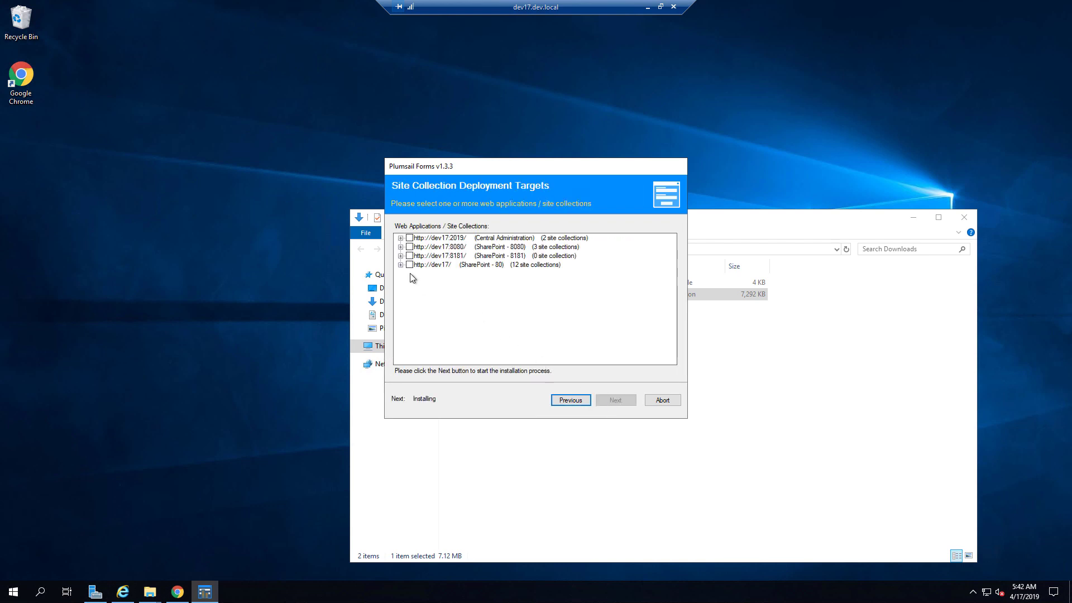
left_click(400, 265)
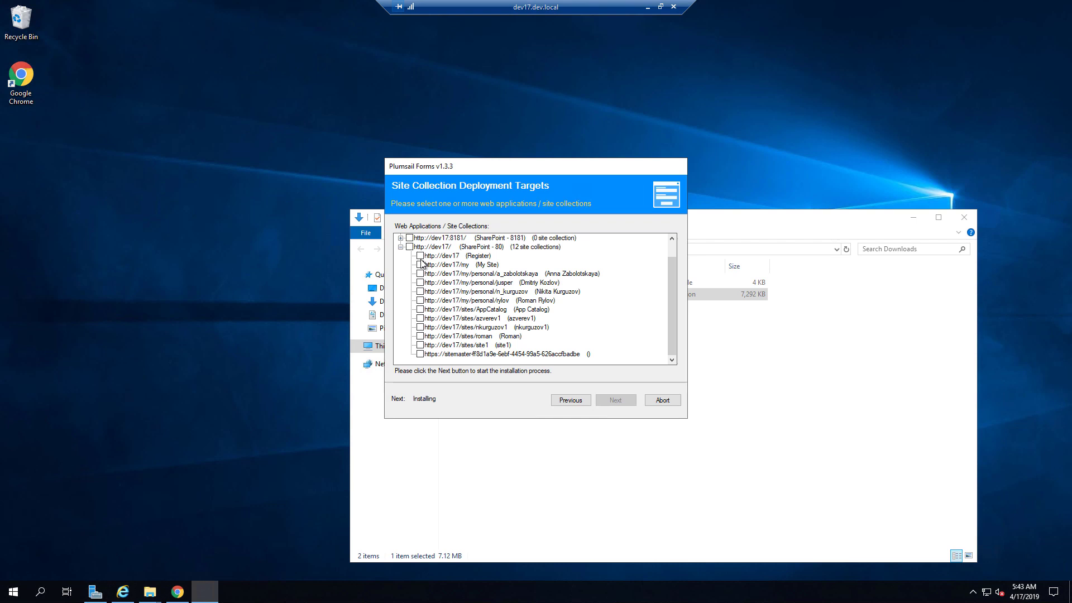
left_click(420, 259)
left_click(616, 400)
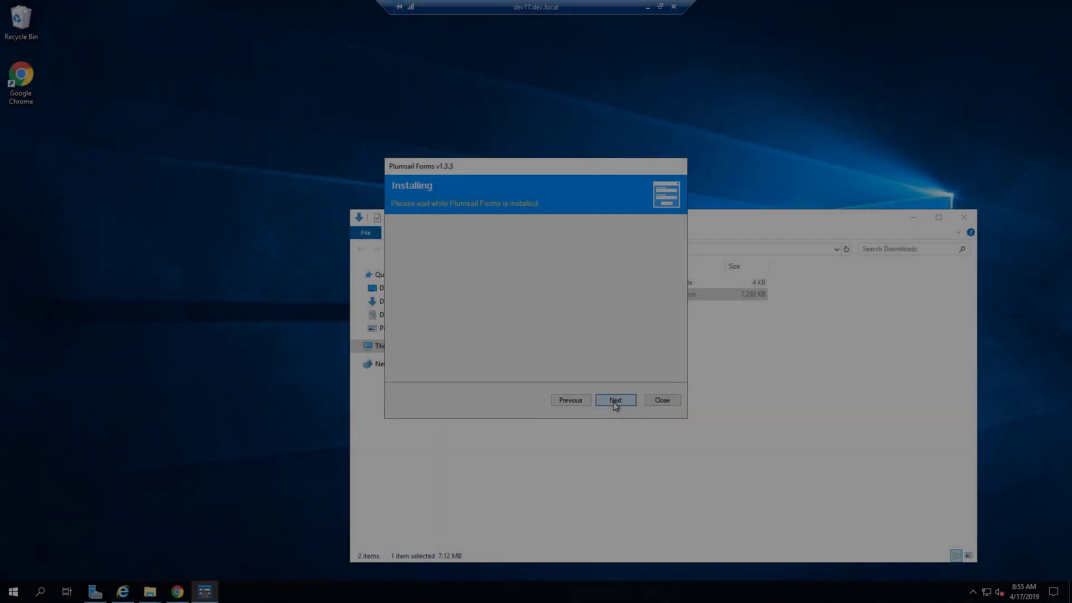
left_click(615, 400)
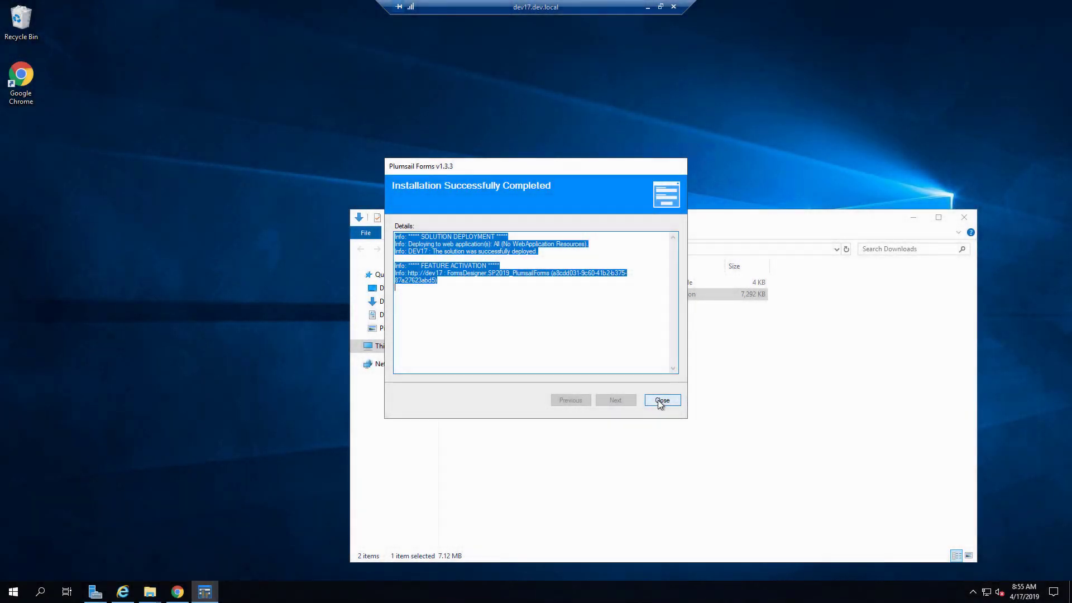
left_click(661, 400)
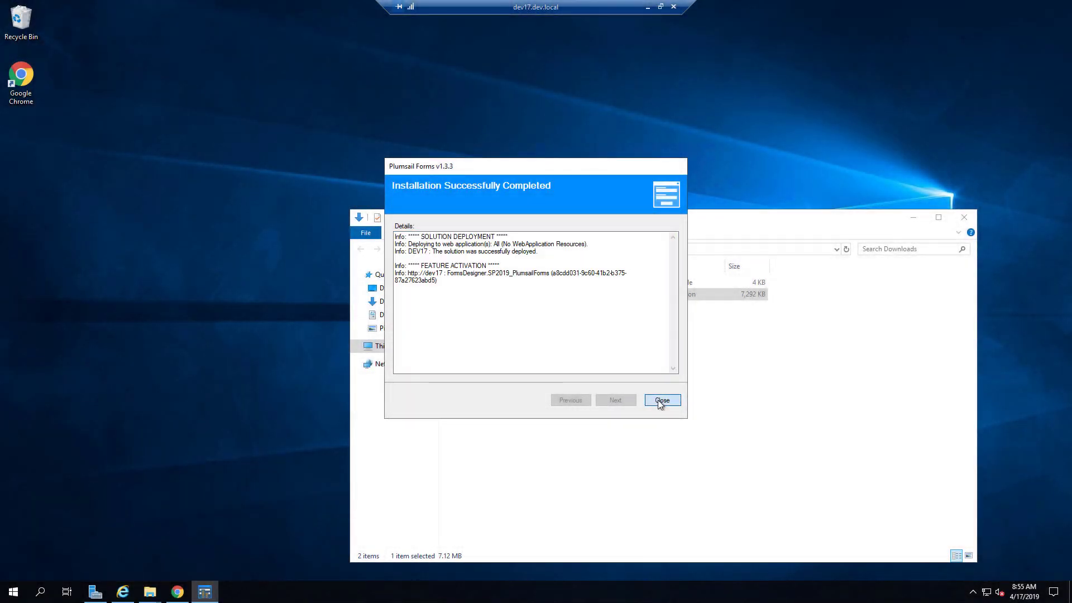
- Close the Downloads folder and scroll the Plumsail download page to the installation steps
left_click(961, 221)
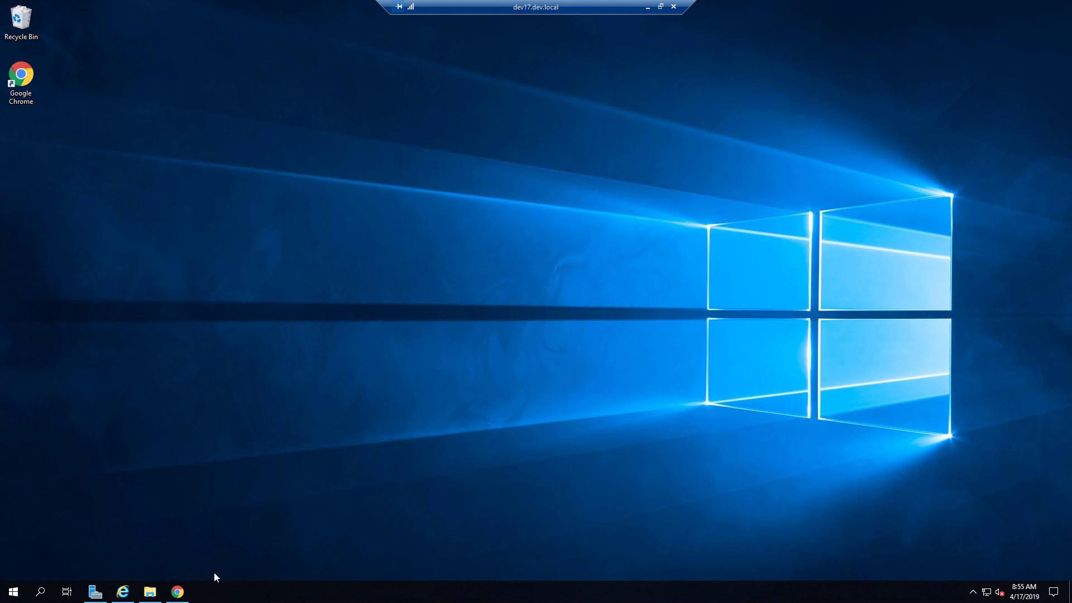
left_click(177, 591)
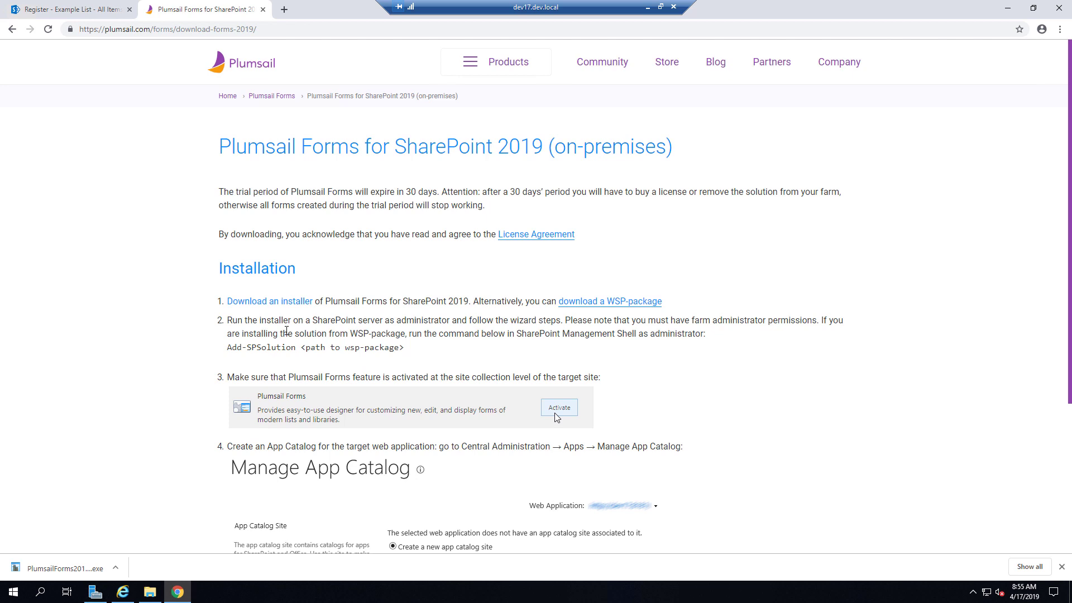
scroll(286, 334, "down", 1)
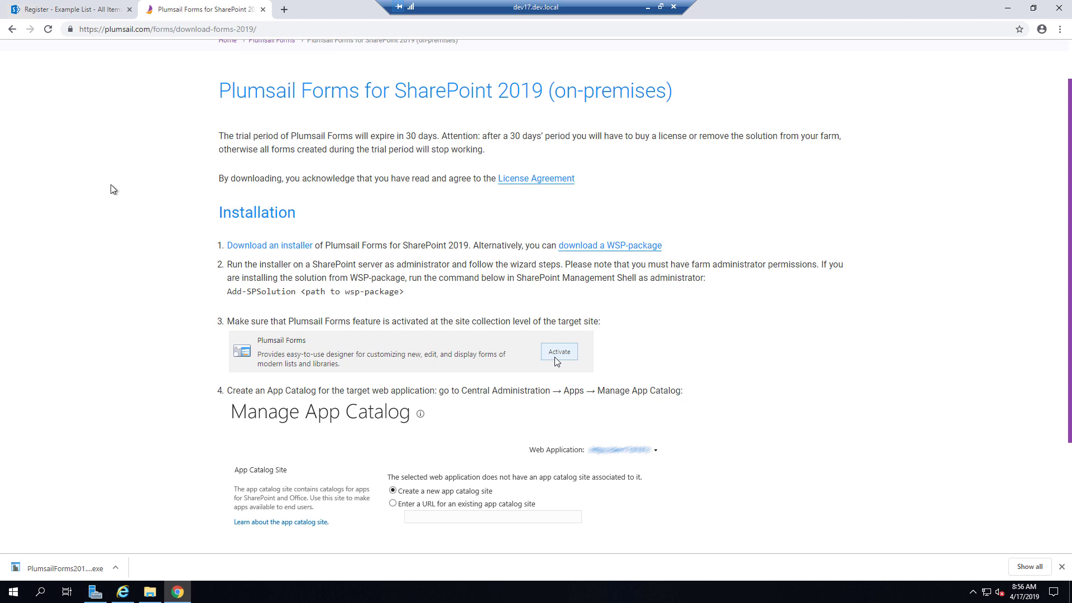
- Verify Plumsail Forms is Active in the Register site's Site Collection Features, then close that tab
left_click(46, 9)
left_click(940, 56)
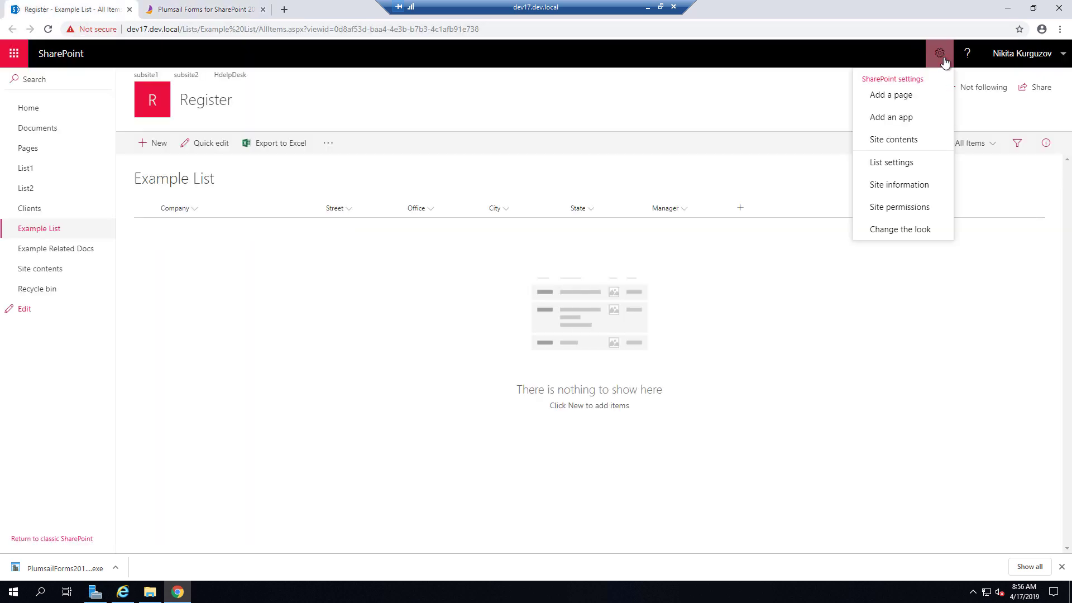
left_click(915, 192)
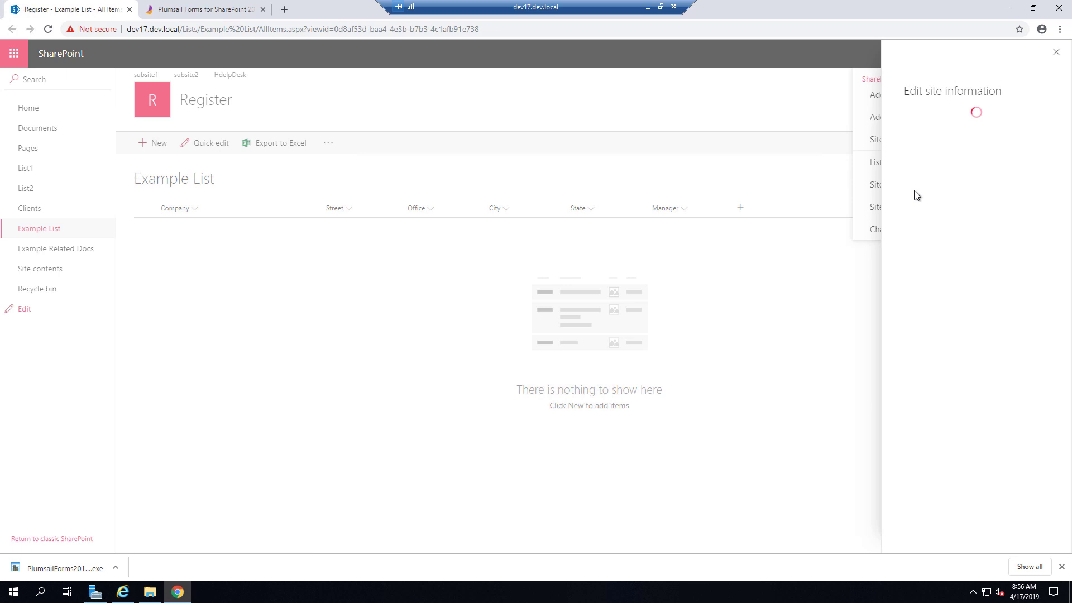
left_click(940, 347)
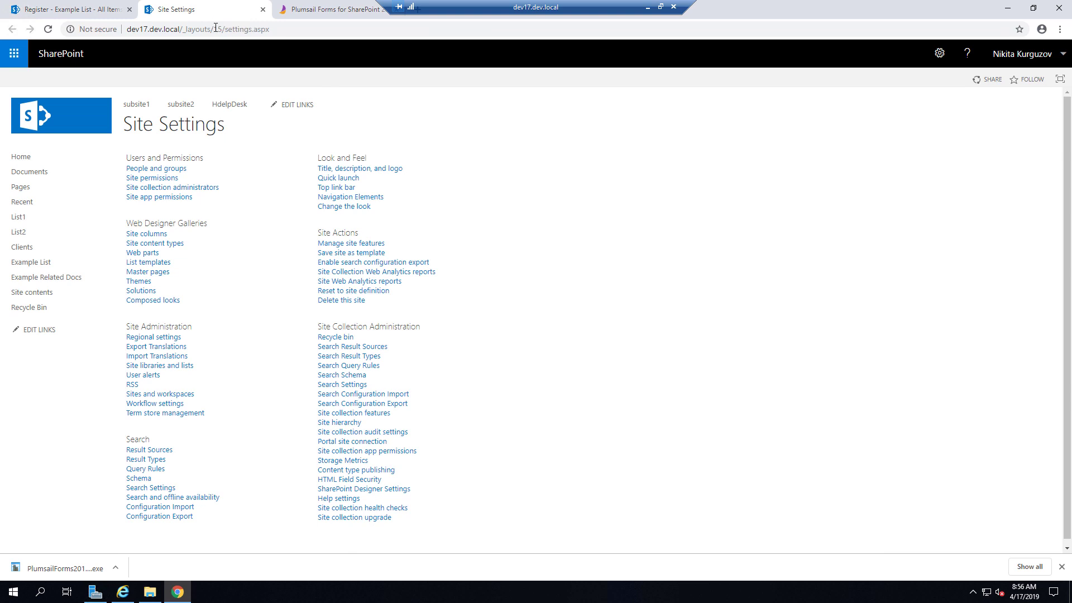
left_click(358, 414)
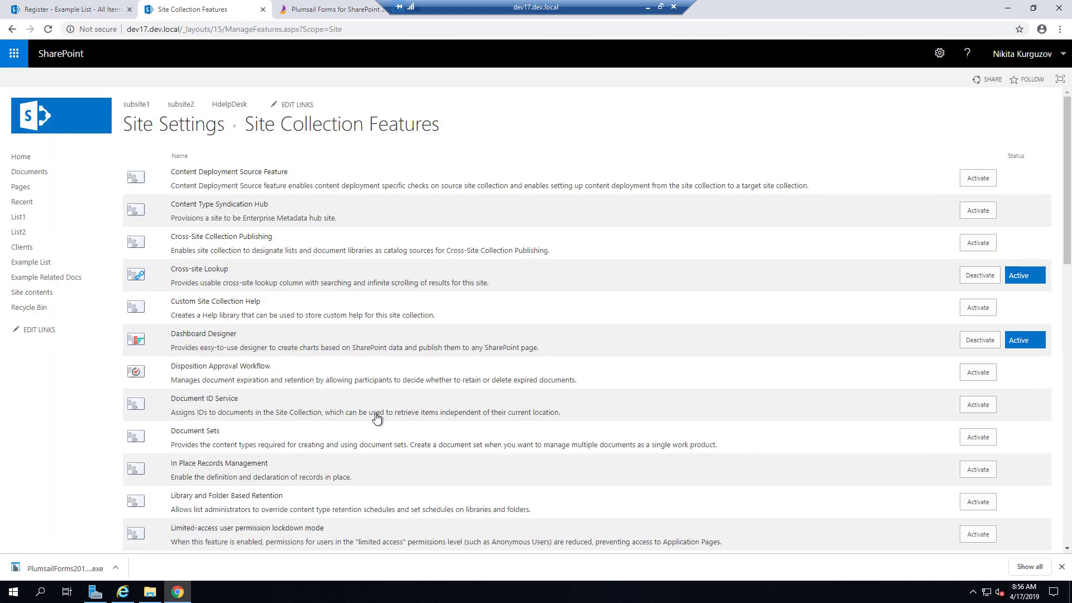
scroll(374, 416, "down", 3)
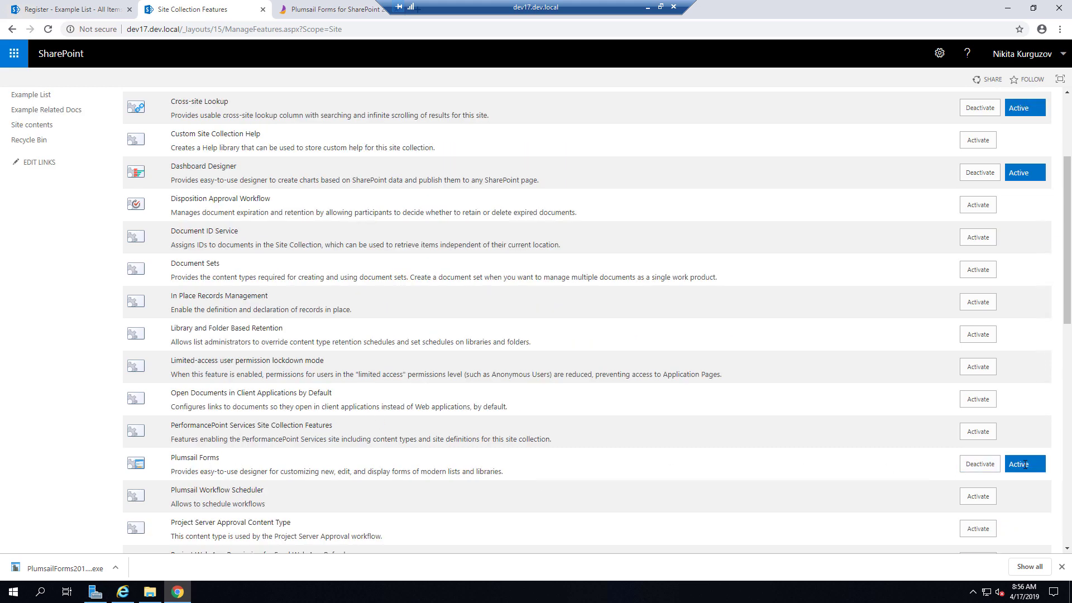
left_click(263, 11)
- Scroll to the App Catalog steps and launch SharePoint 2019 Central Administration via a 'central' search
left_click(190, 15)
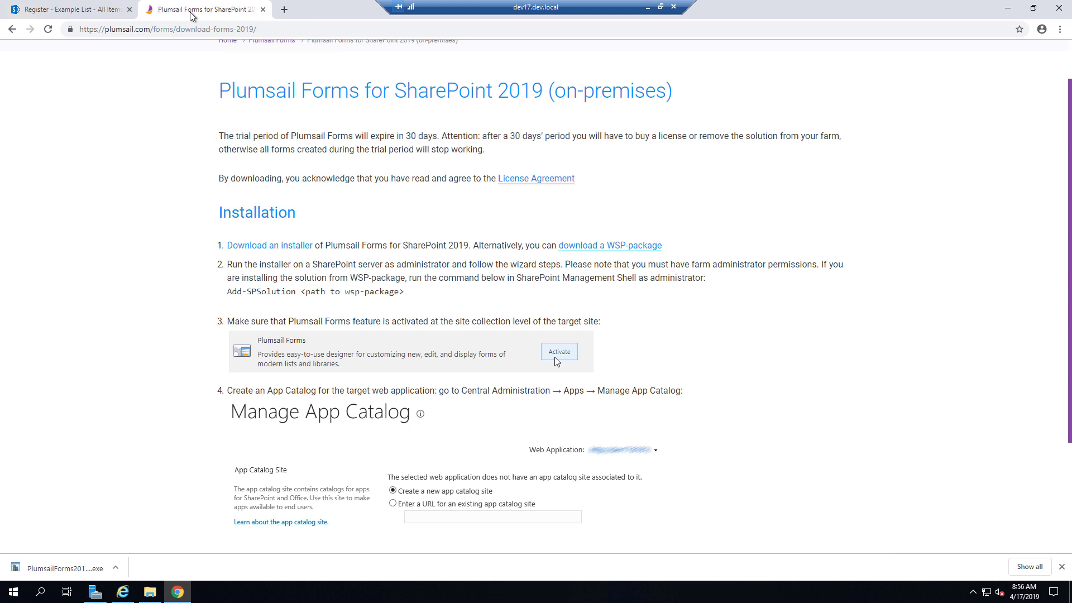
scroll(687, 390, "down", 3)
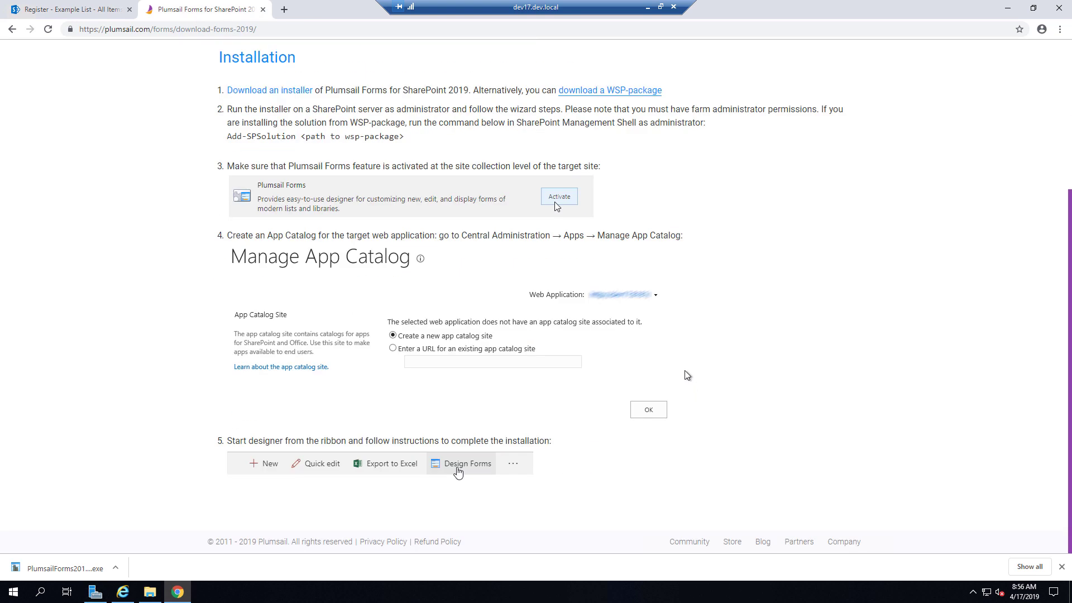
left_click(13, 591)
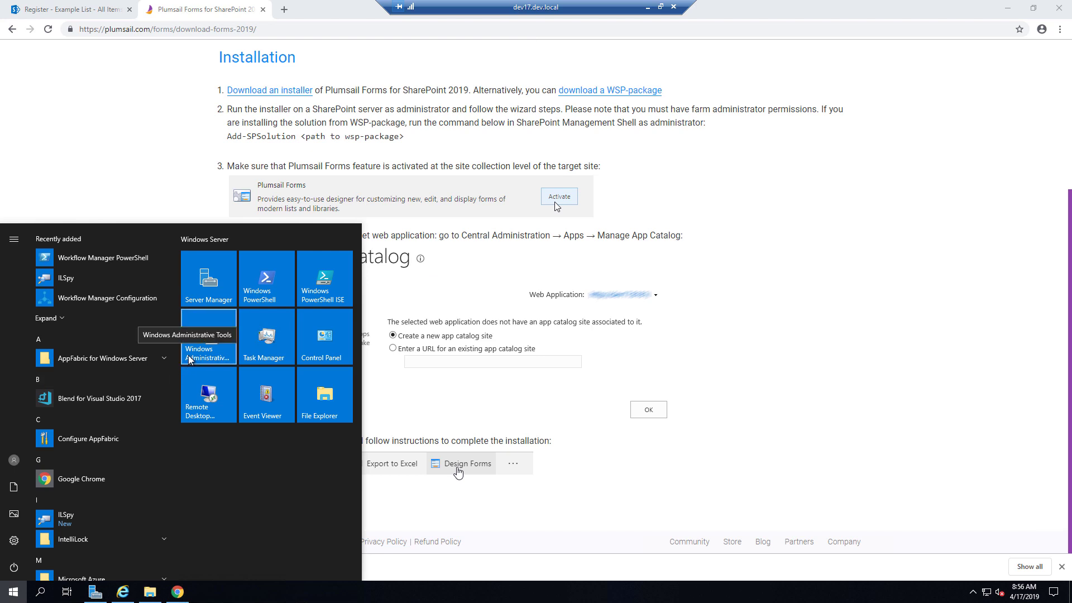
type("central")
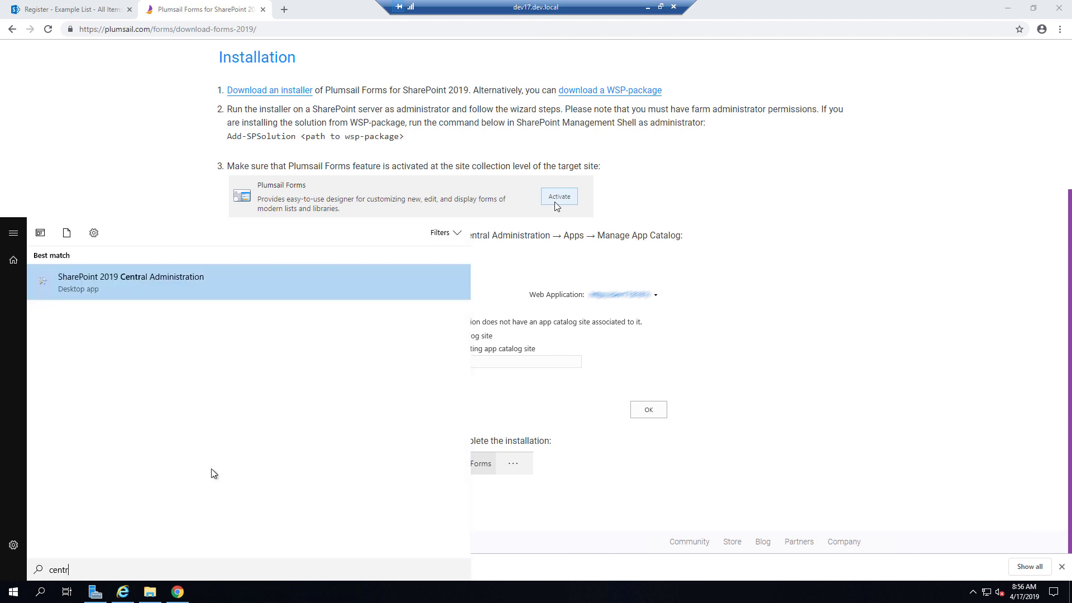
left_click(212, 279)
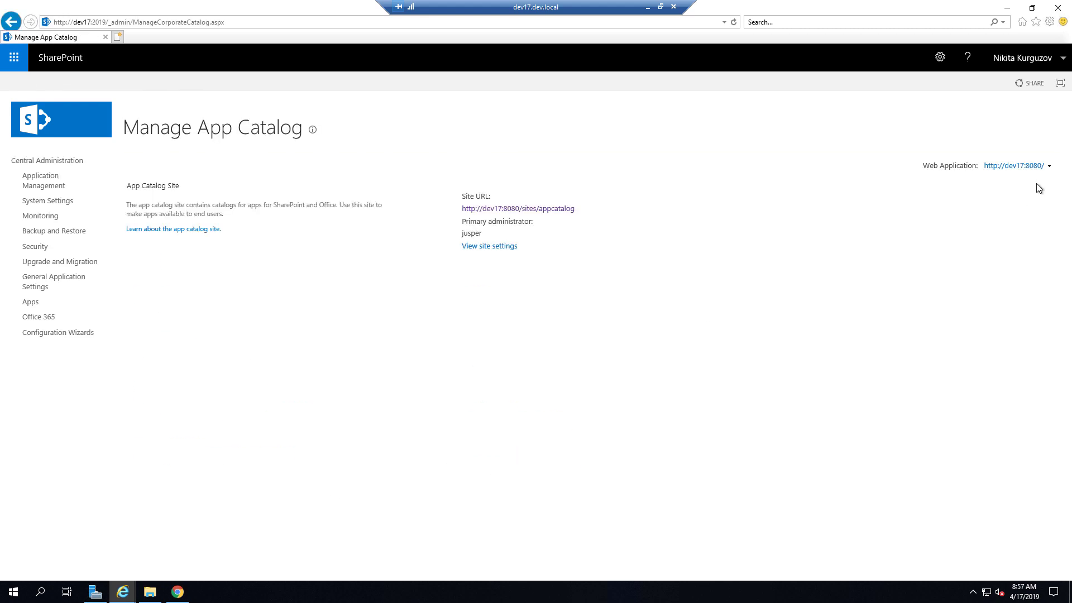
- Switch the App Catalog page's web application, open its Apps for SharePoint library, then minimize it
left_click(1043, 166)
left_click(1019, 189)
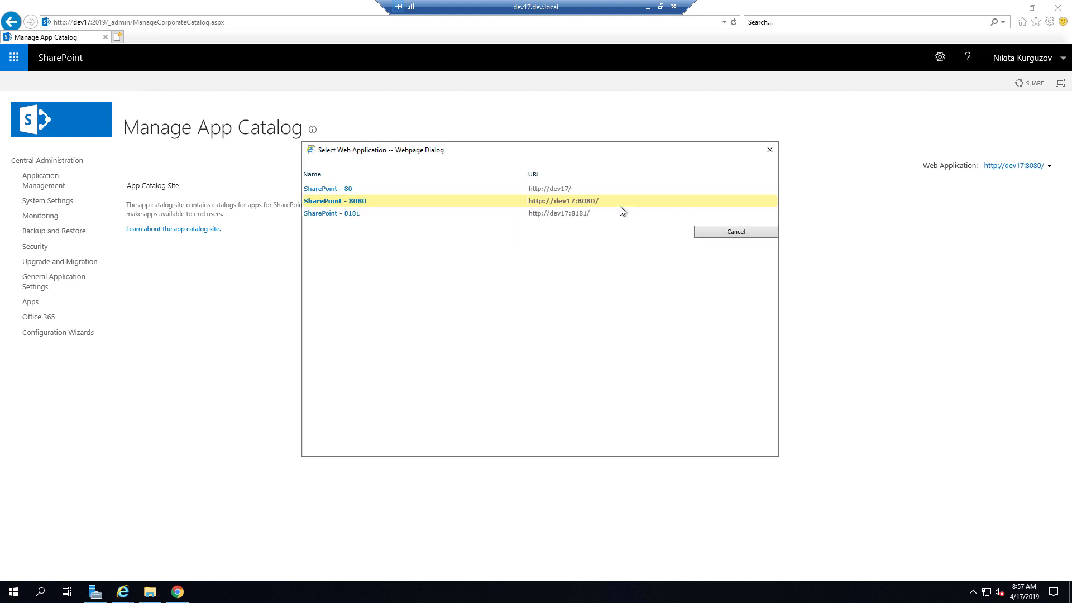
left_click(323, 186)
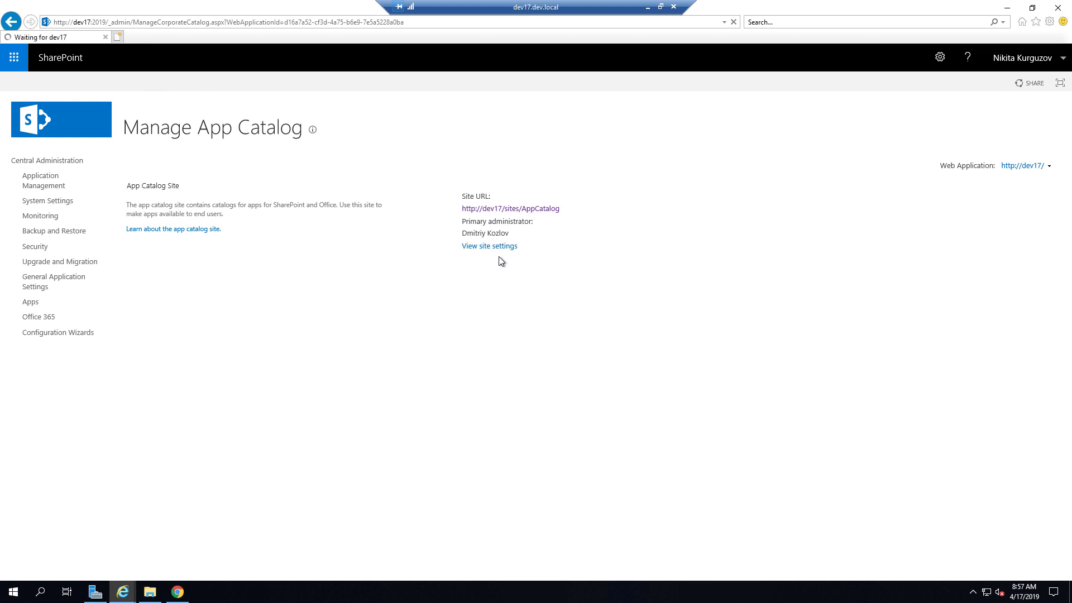
left_click(186, 213)
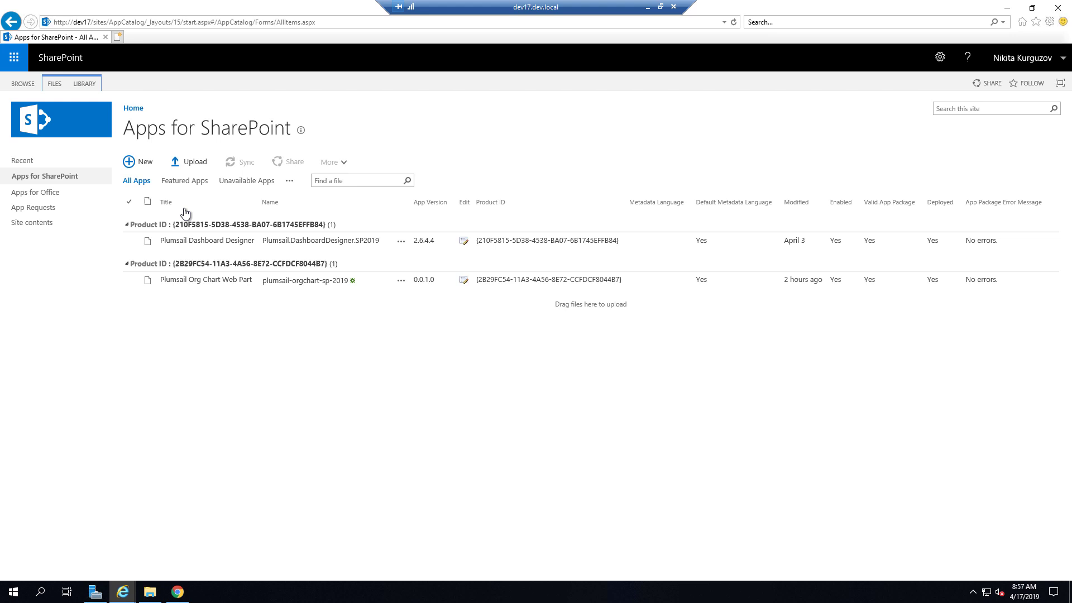
left_click(1005, 8)
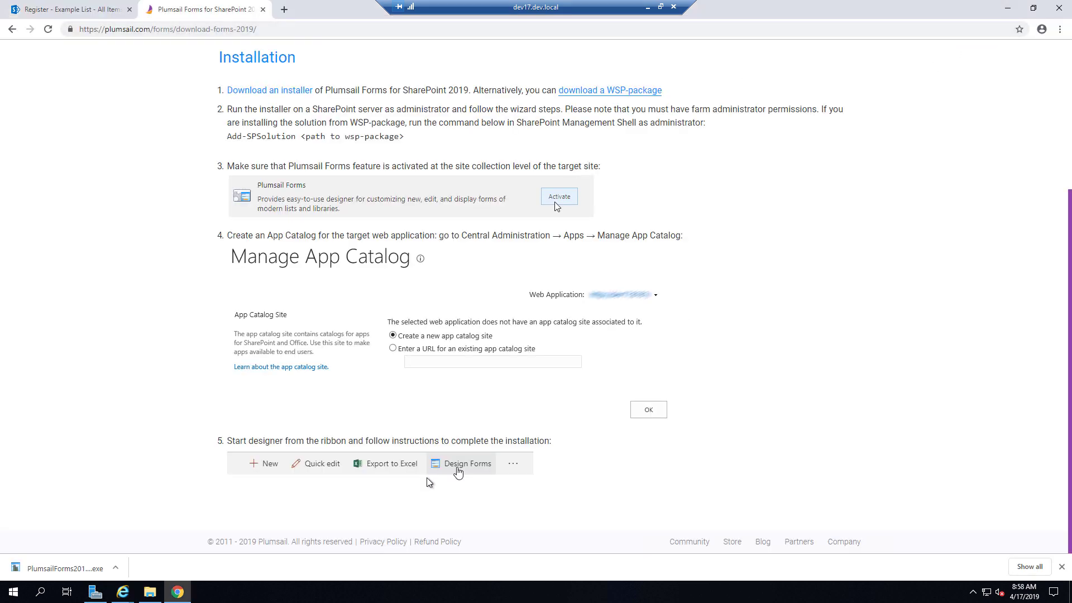
- Reload the Example List page to reach the Starting Plumsail Forms page
left_click(71, 9)
left_click(331, 143)
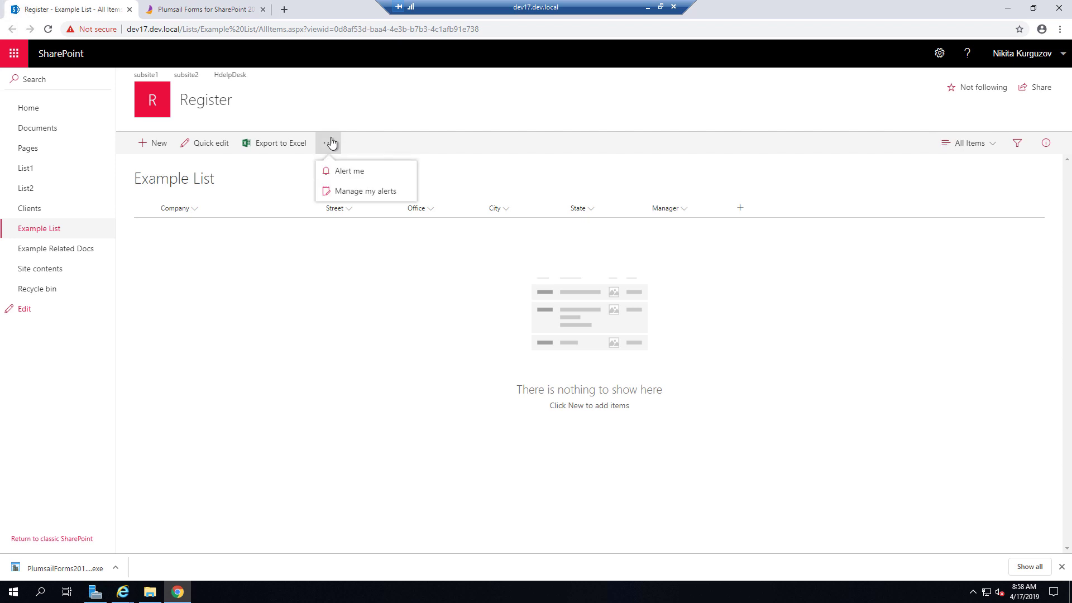
left_click(49, 30)
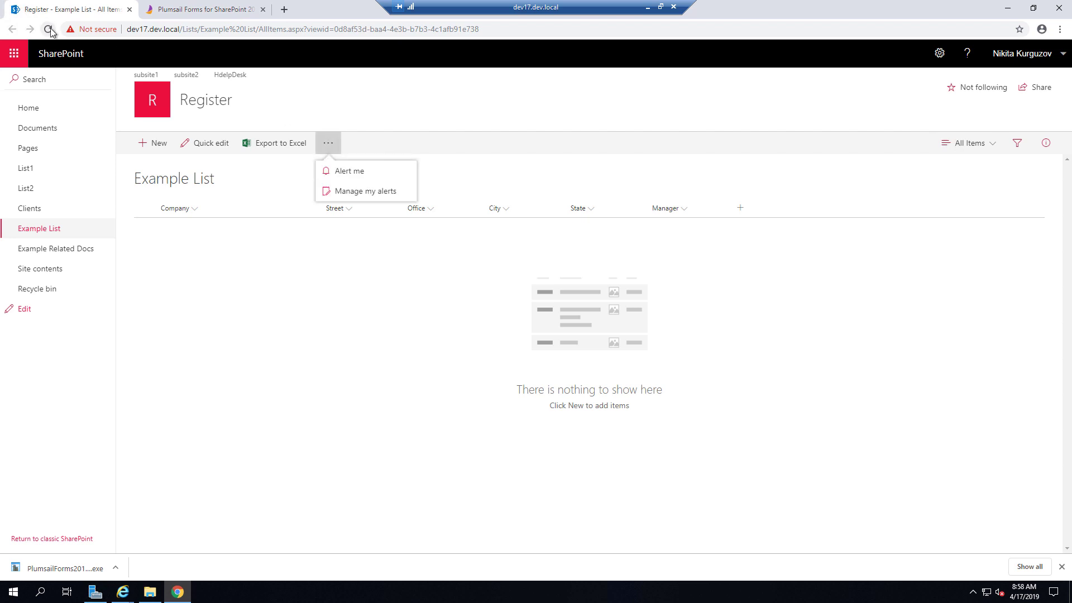
left_click(461, 306)
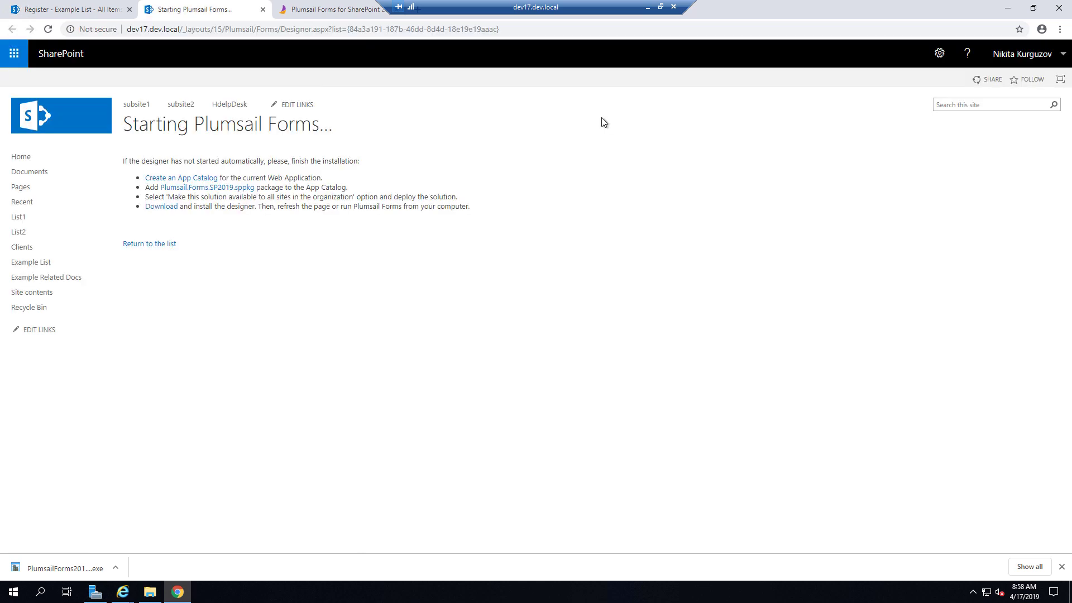
- Download Plumsail.Form.SP2019.sppkg and show it in the Downloads folder
left_click(233, 188)
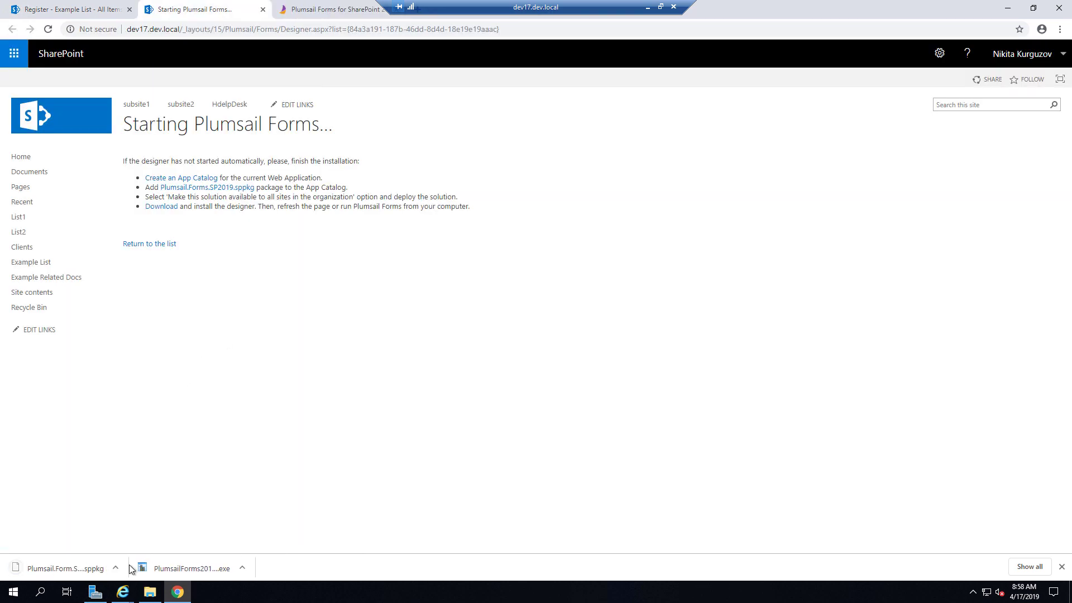
left_click(116, 567)
left_click(144, 529)
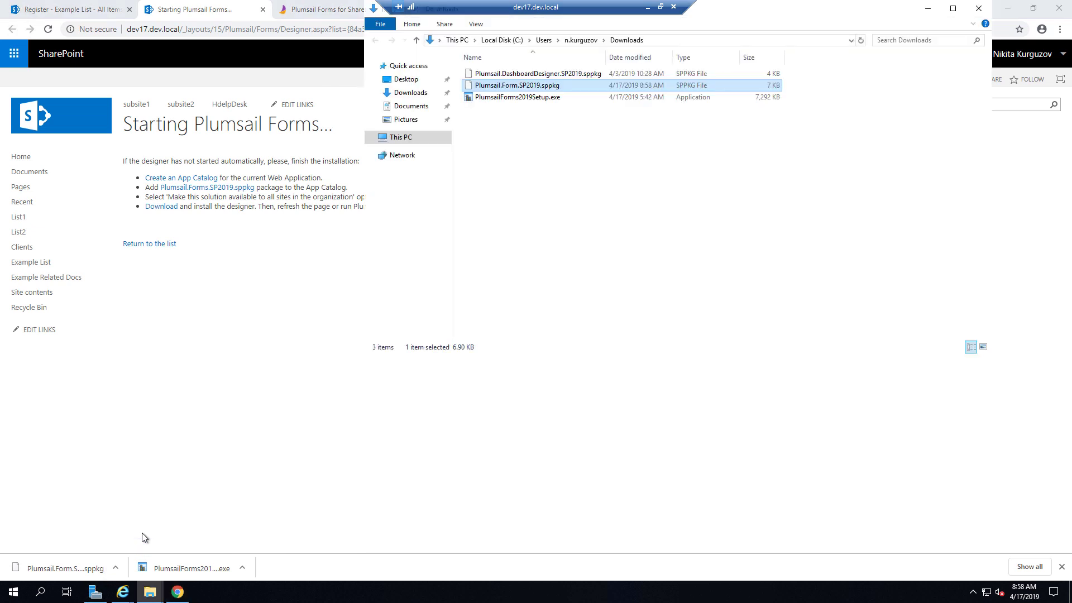
- Bring the Apps for SharePoint library window back to the front
mouse_move(141, 596)
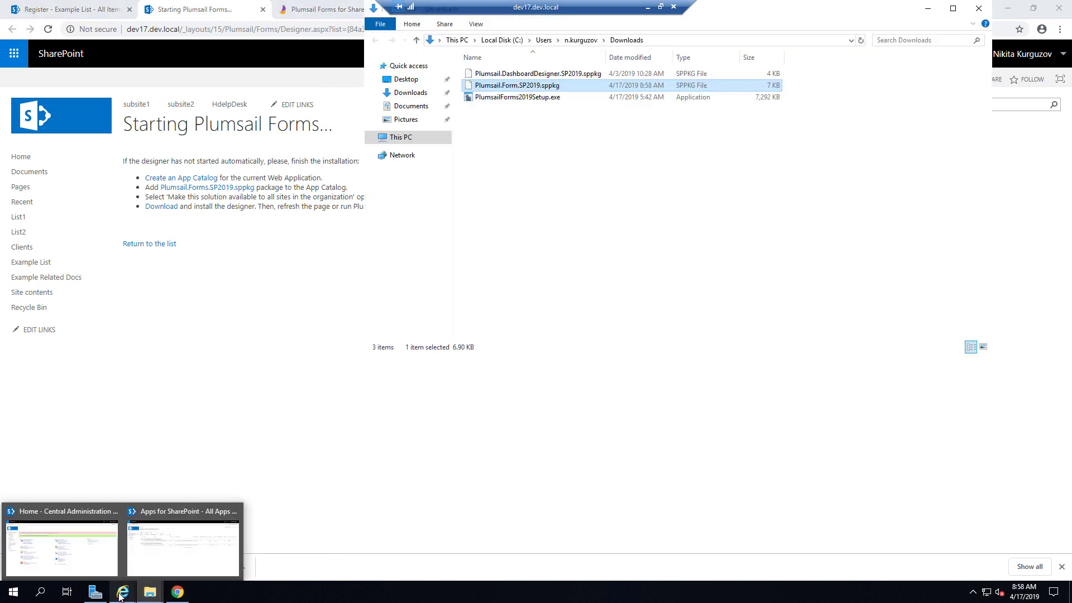
left_click(138, 567)
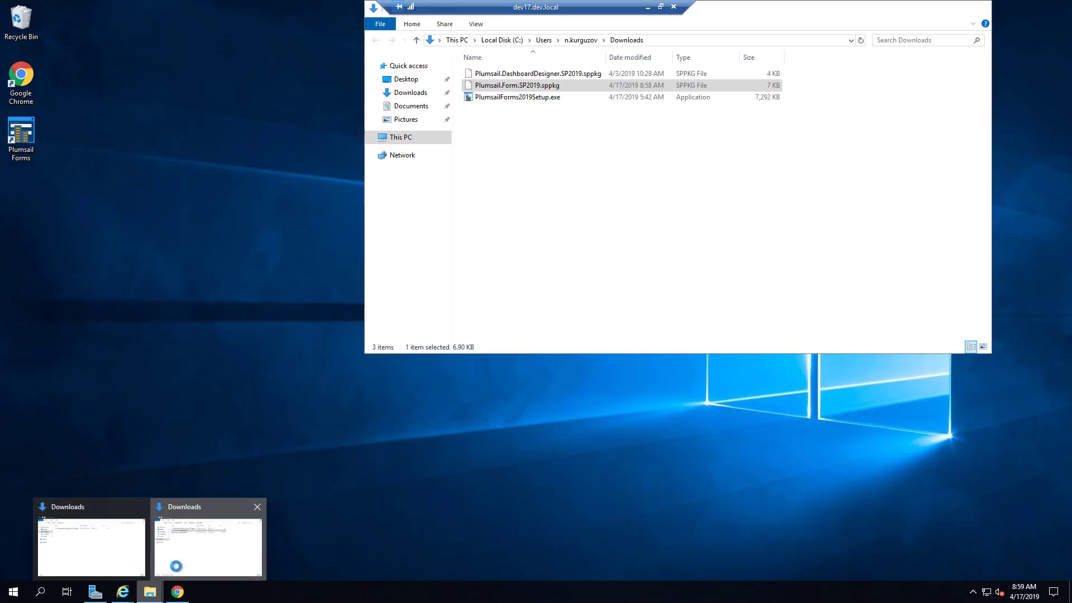
left_click(206, 536)
- Upload Plumsail.Form.SP2019.sppkg to the App Catalog and trust and deploy it
left_click(193, 167)
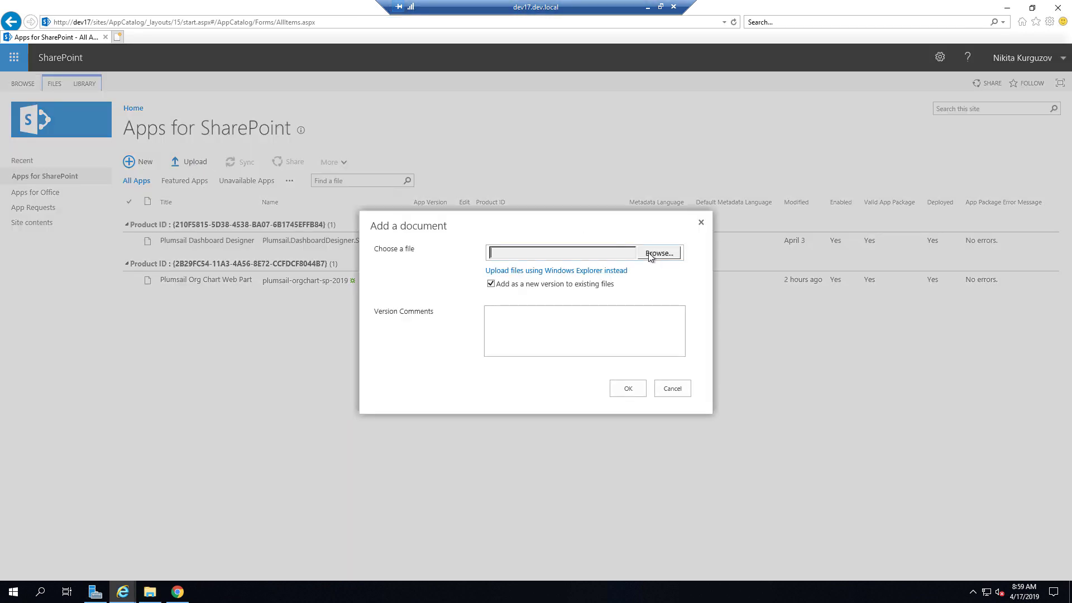
left_click(651, 255)
double_click(290, 89)
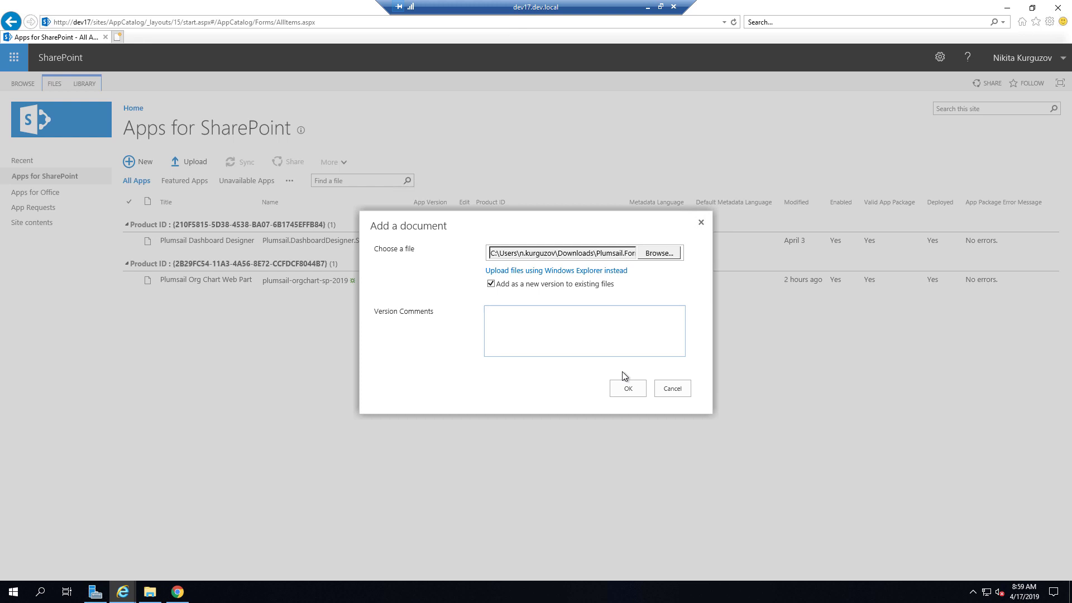
left_click(628, 389)
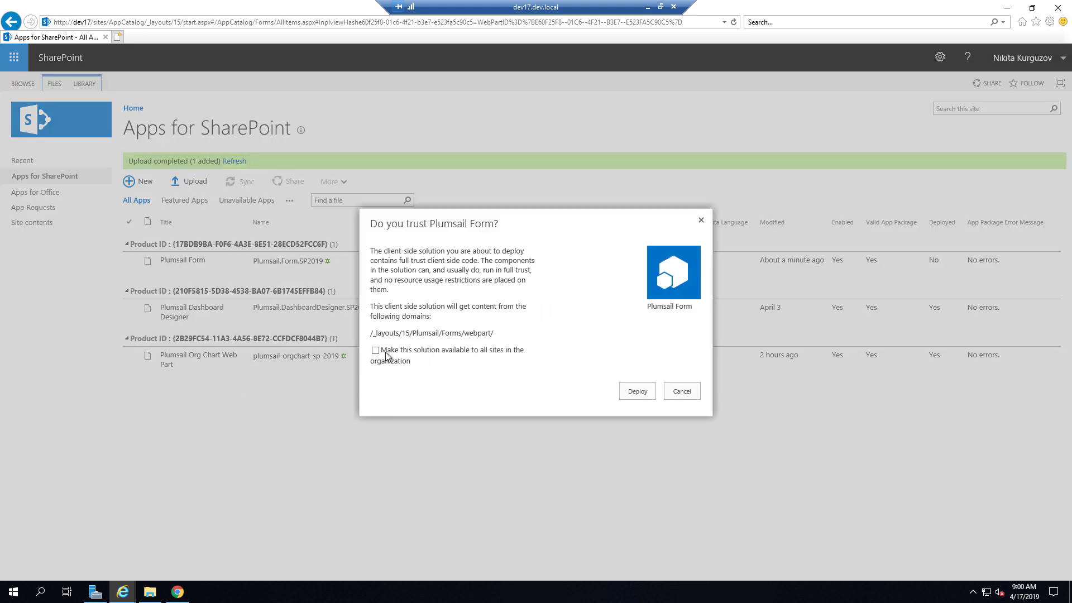
left_click(641, 394)
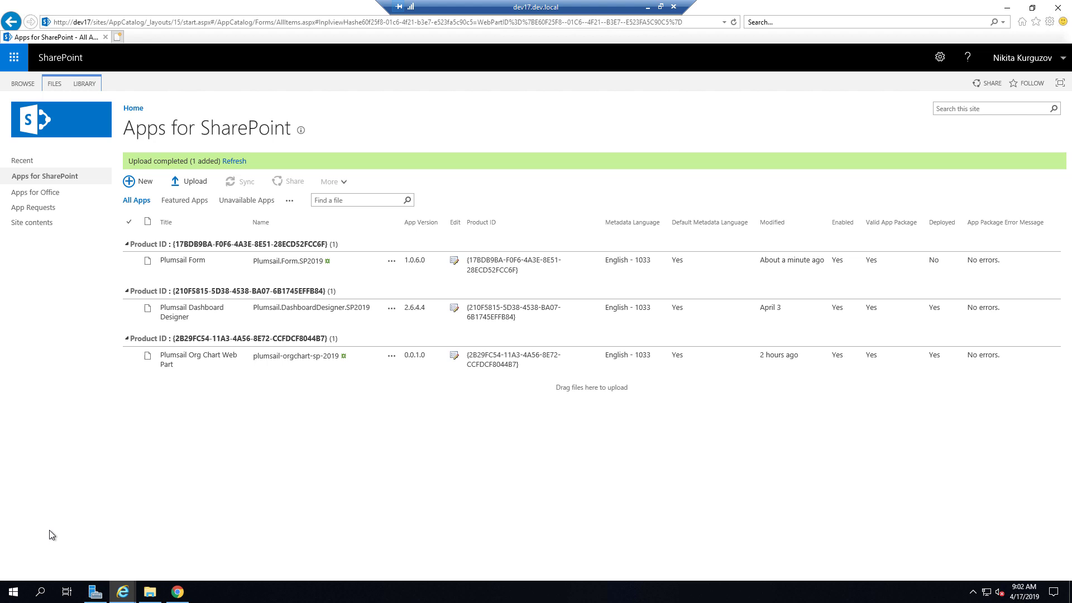
- Run DesignerSetup.msi from Downloads and finish the Plumsail Forms 1.3.3 setup with default settings
left_click(1058, 8)
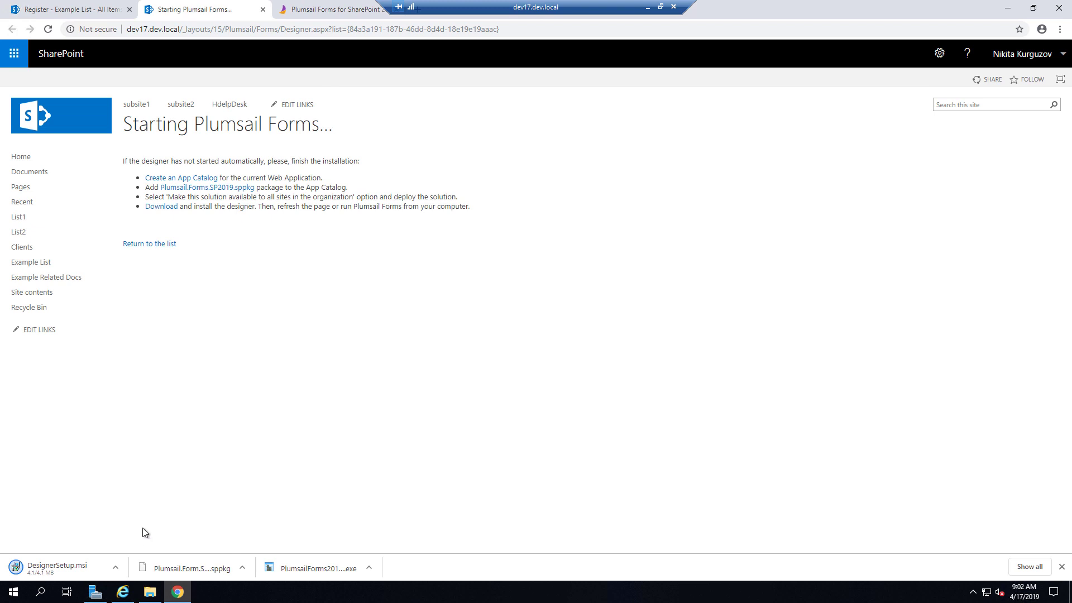
left_click(149, 591)
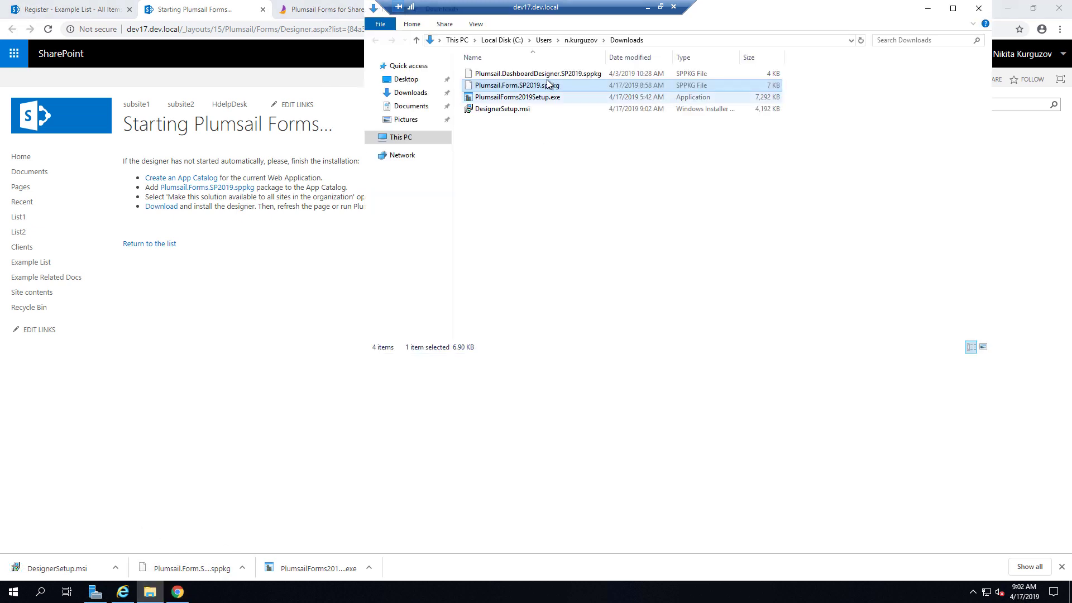
left_click(523, 111)
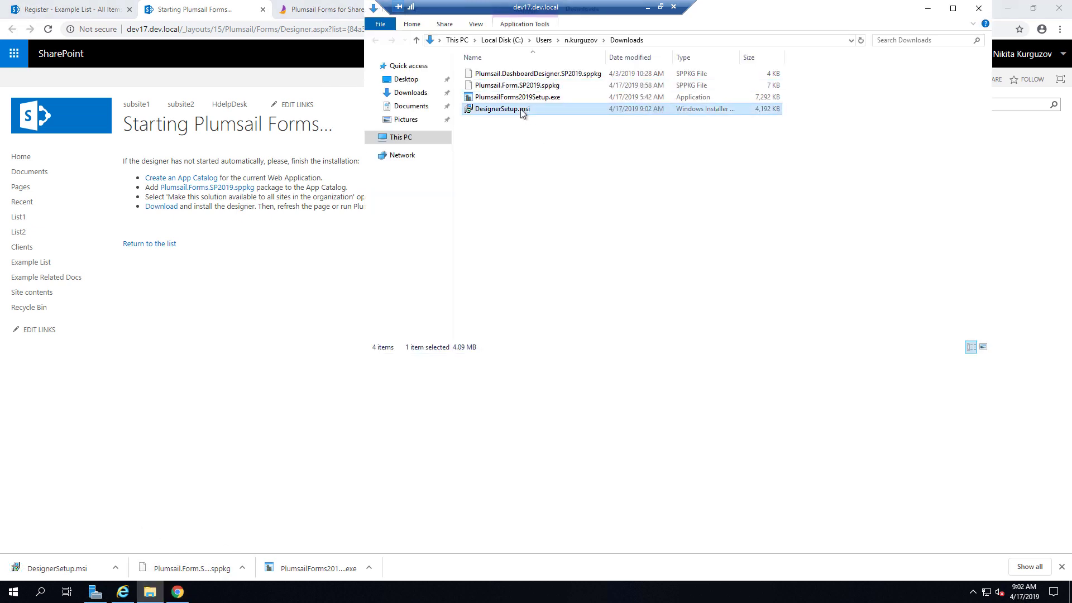
double_click(522, 110)
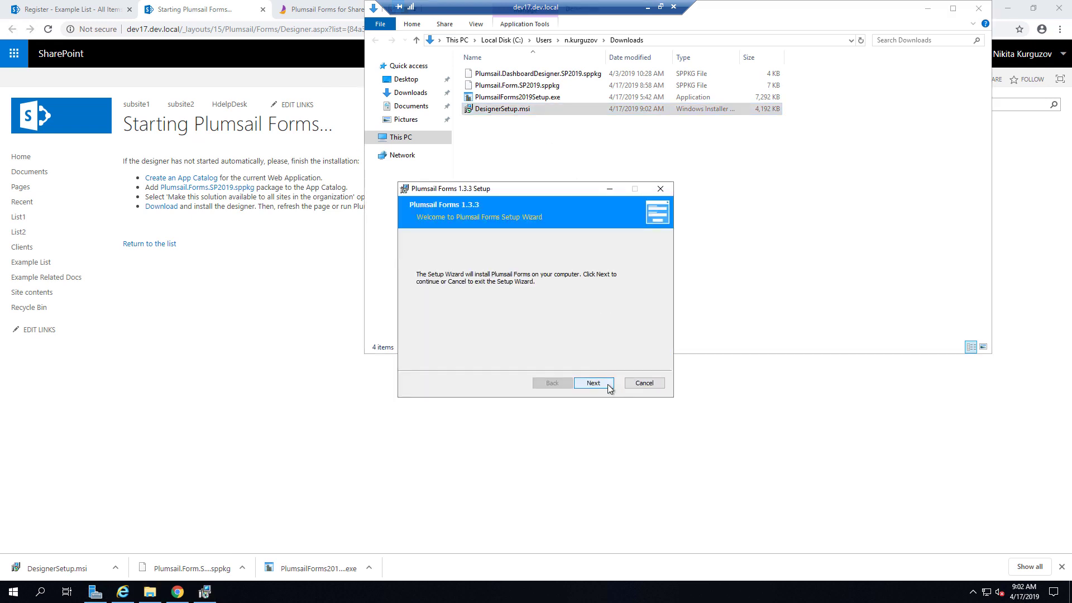
left_click(609, 384)
left_click(537, 357)
left_click(602, 384)
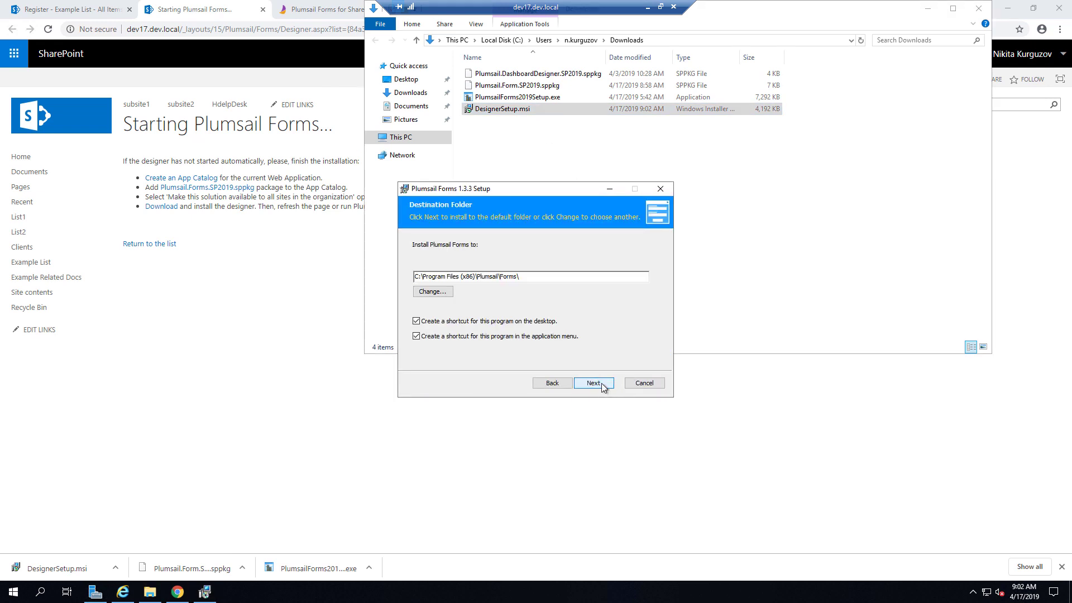
left_click(593, 383)
left_click(593, 383)
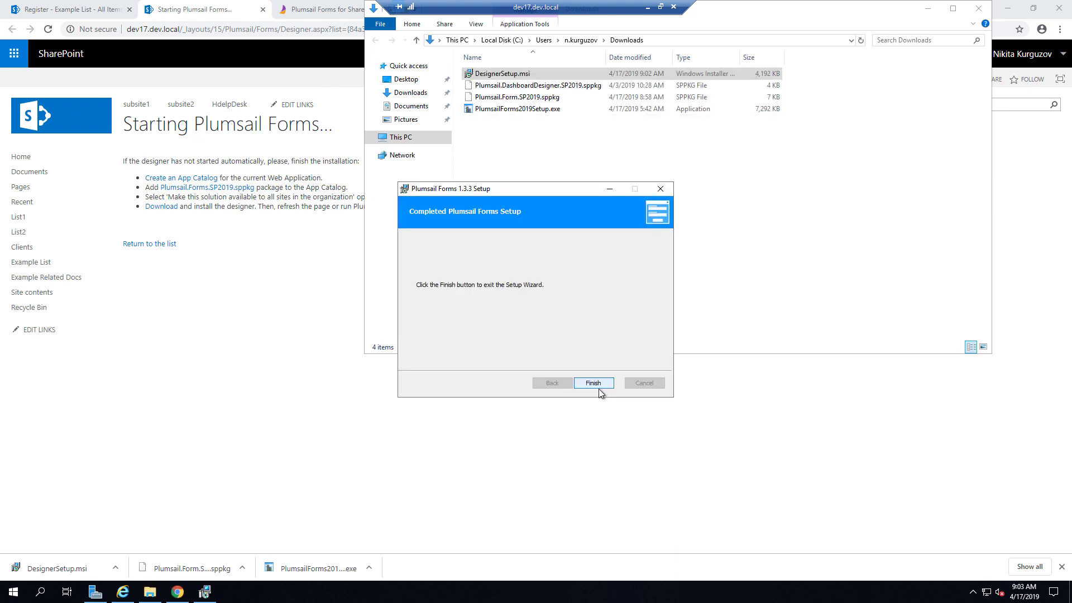
left_click(593, 387)
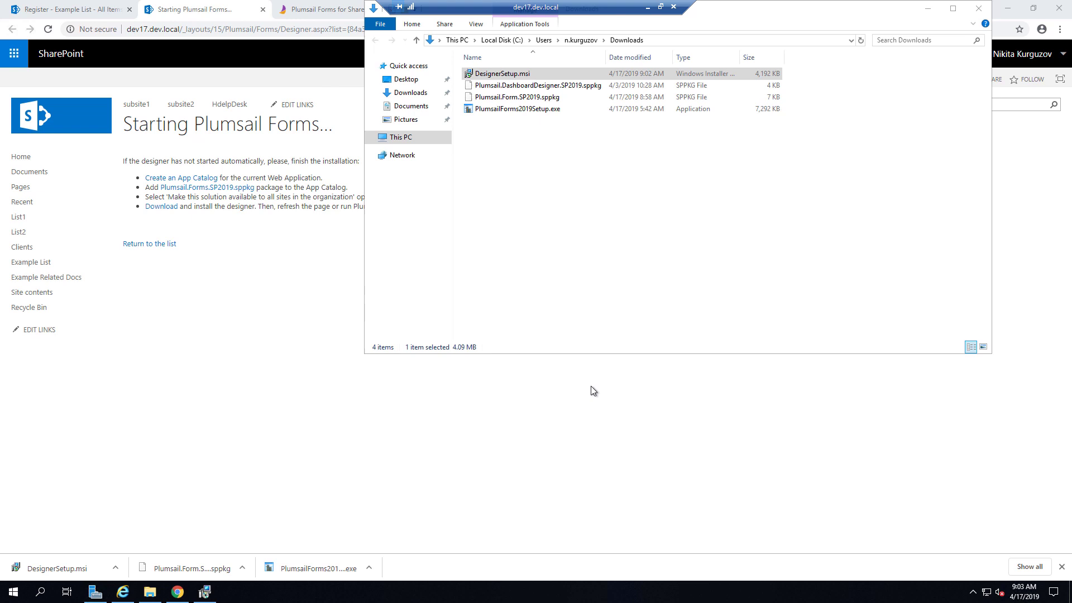
- Close the Downloads folder and launch the Plumsail Forms designer from the Start menu
left_click(927, 7)
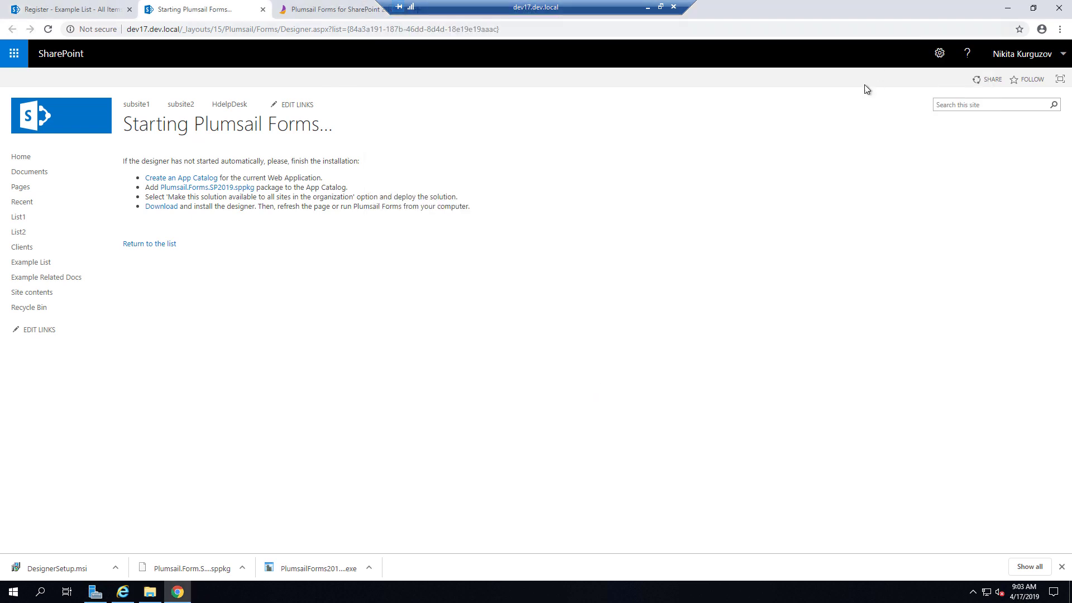
left_click(171, 243)
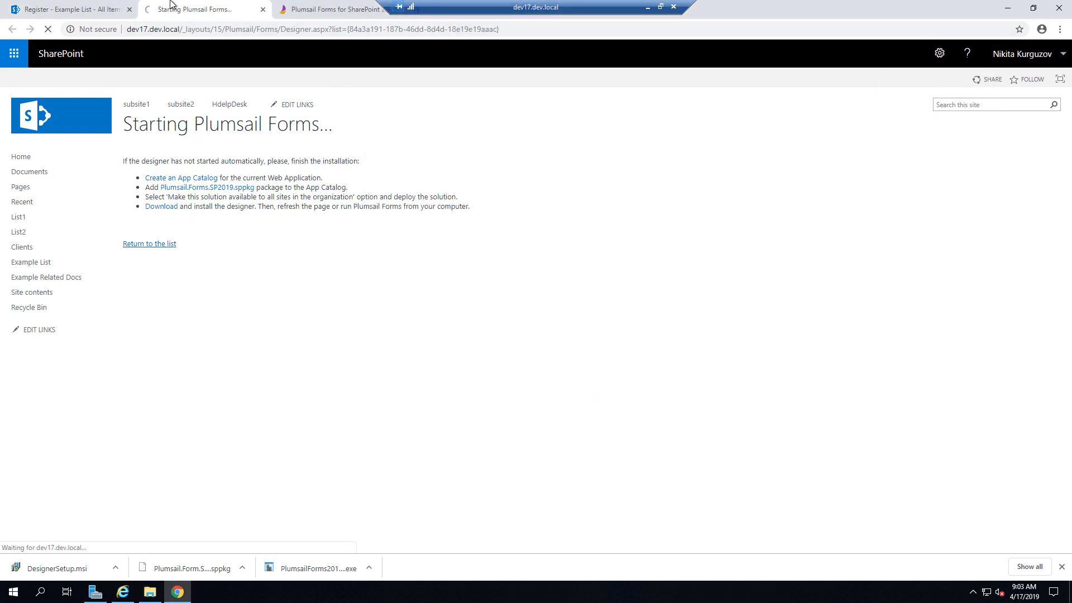
left_click(13, 592)
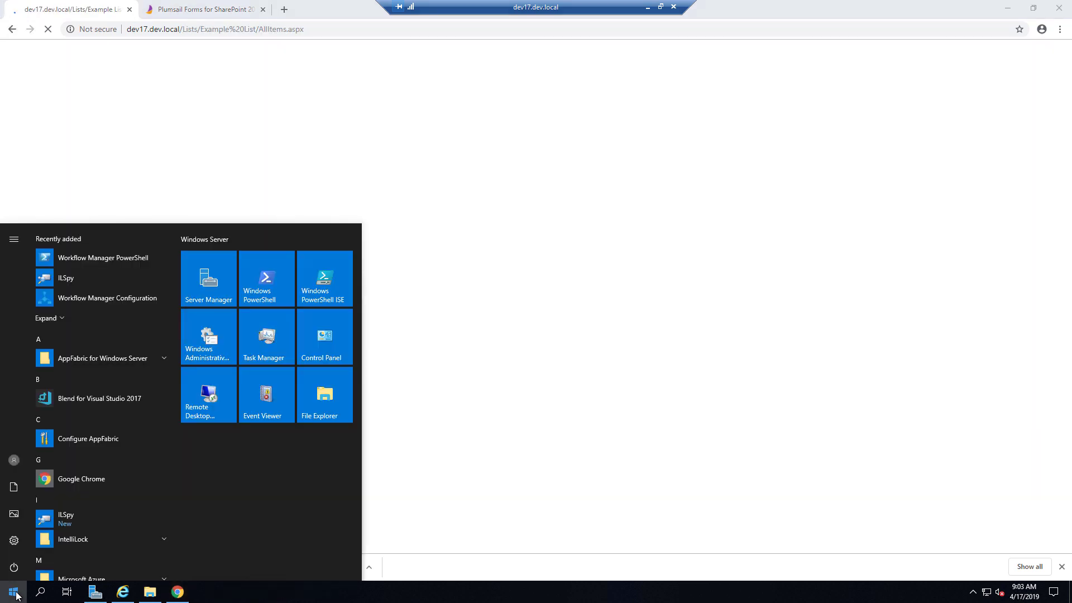
scroll(119, 468, "down", 3)
scroll(119, 467, "down", 3)
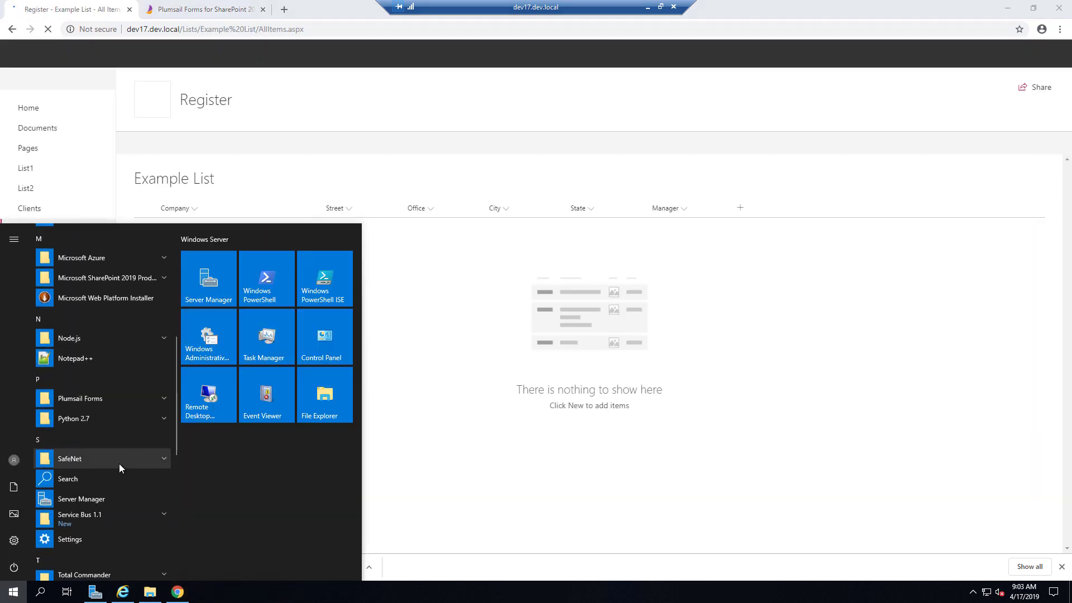
left_click(87, 398)
left_click(93, 420)
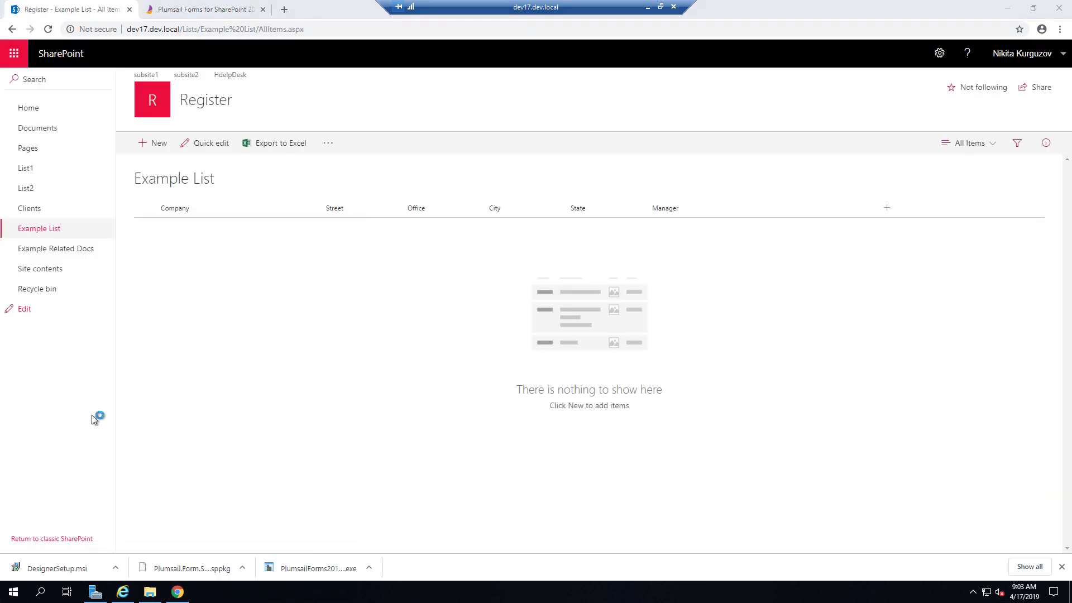
left_click(1060, 567)
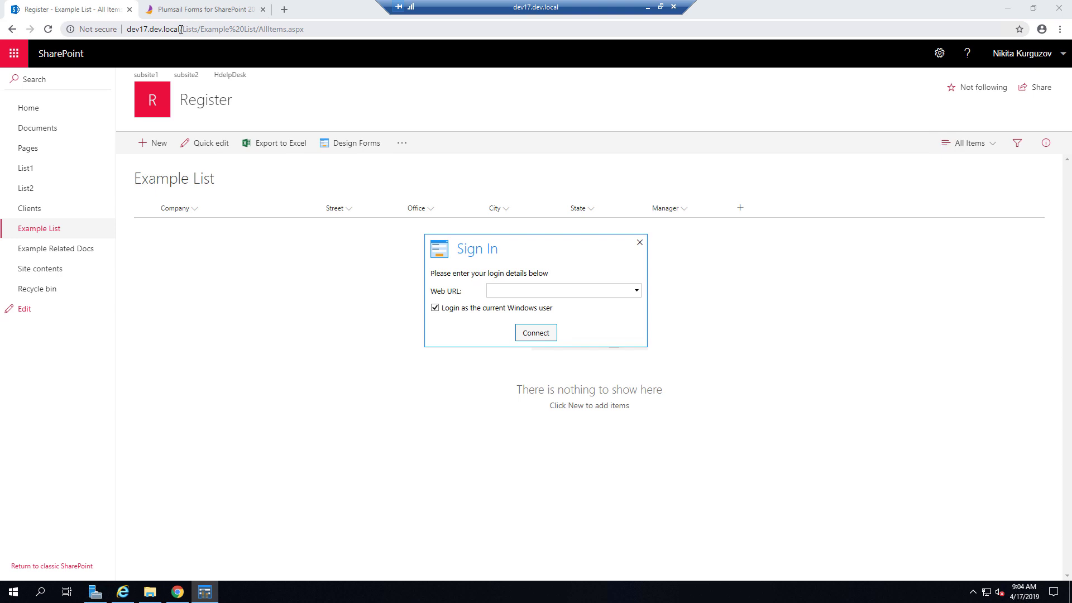
- Paste the site address dev17.dev.local into the Web URL field and connect
left_click_drag(182, 29, 126, 29)
key("ctrl+c")
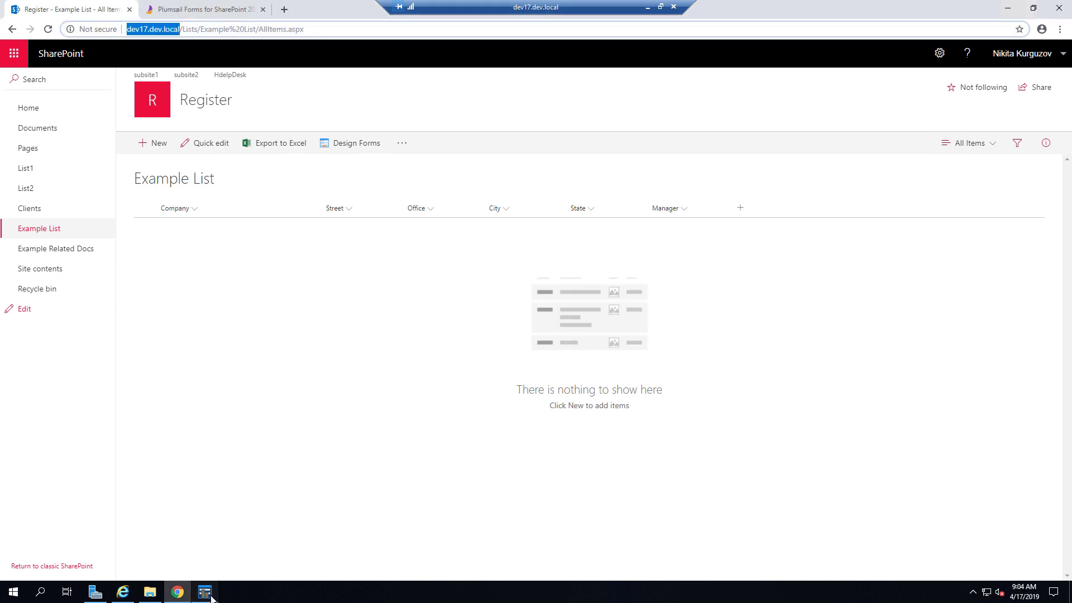
left_click(204, 591)
left_click(527, 288)
key("ctrl+v")
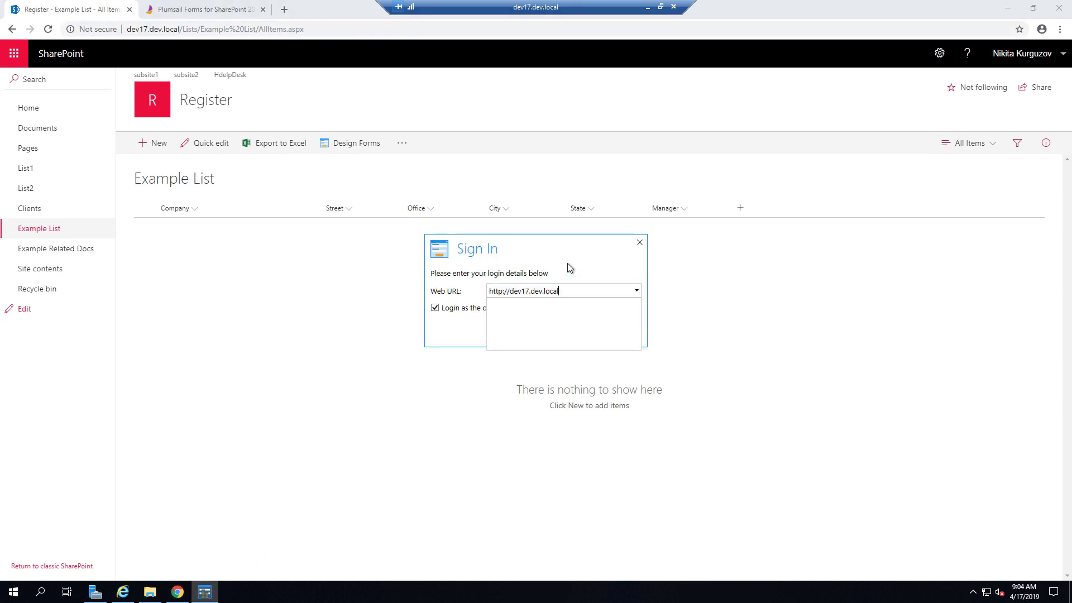
left_click(536, 332)
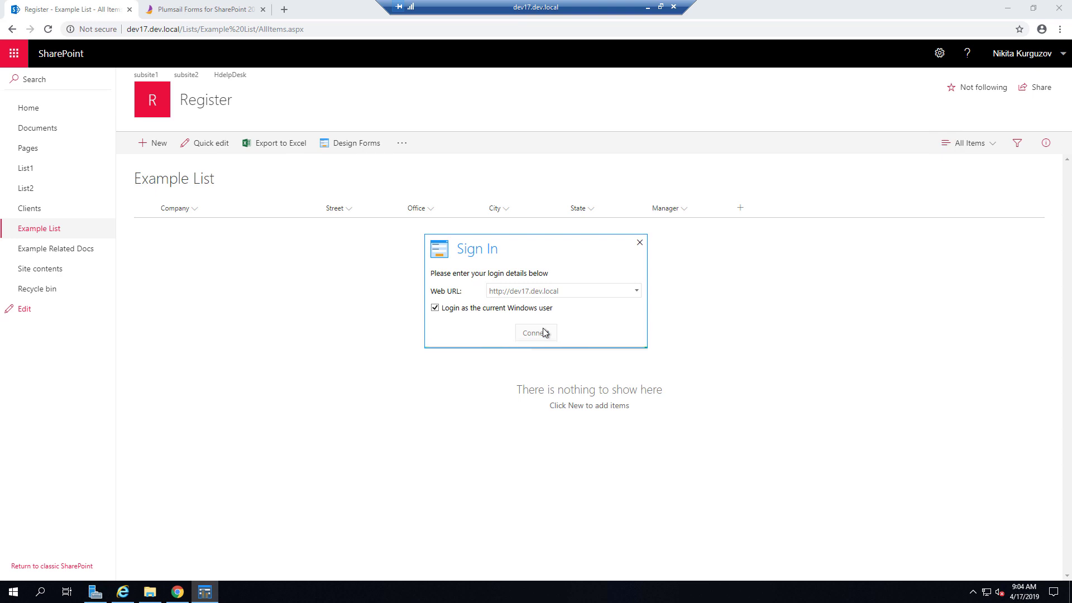
- Log in as the current Windows user and start designing Example List
left_click(540, 309)
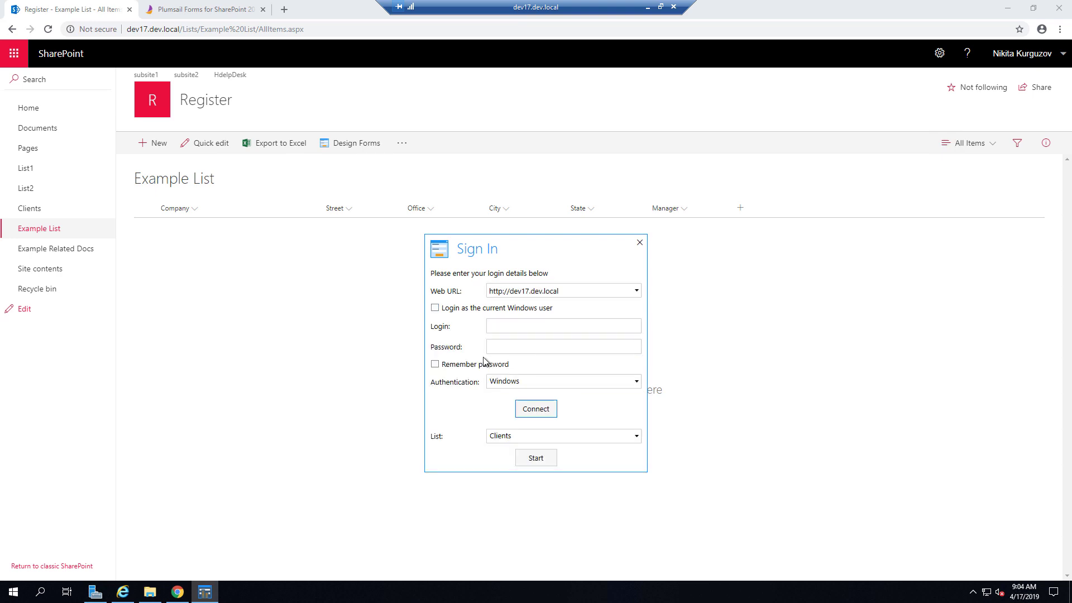
left_click(532, 384)
left_click(533, 384)
left_click(518, 312)
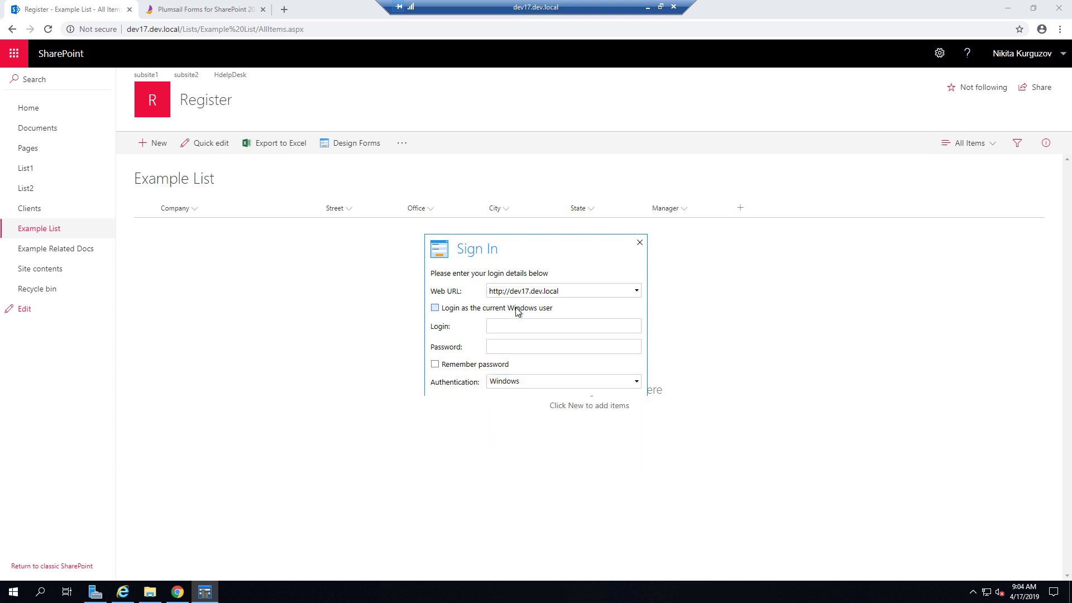
left_click(544, 358)
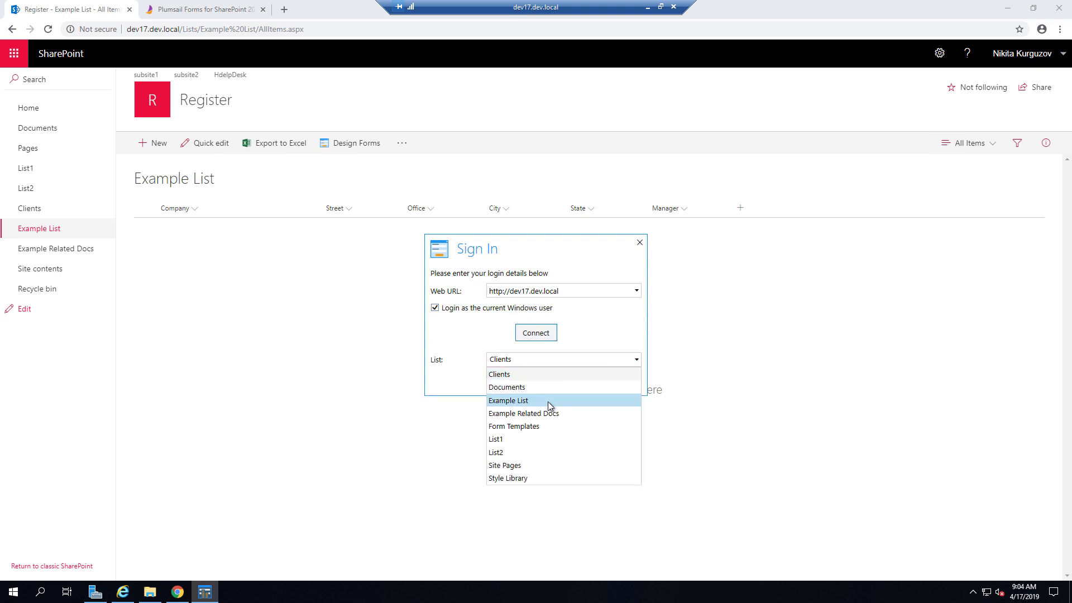
left_click(548, 401)
left_click(542, 384)
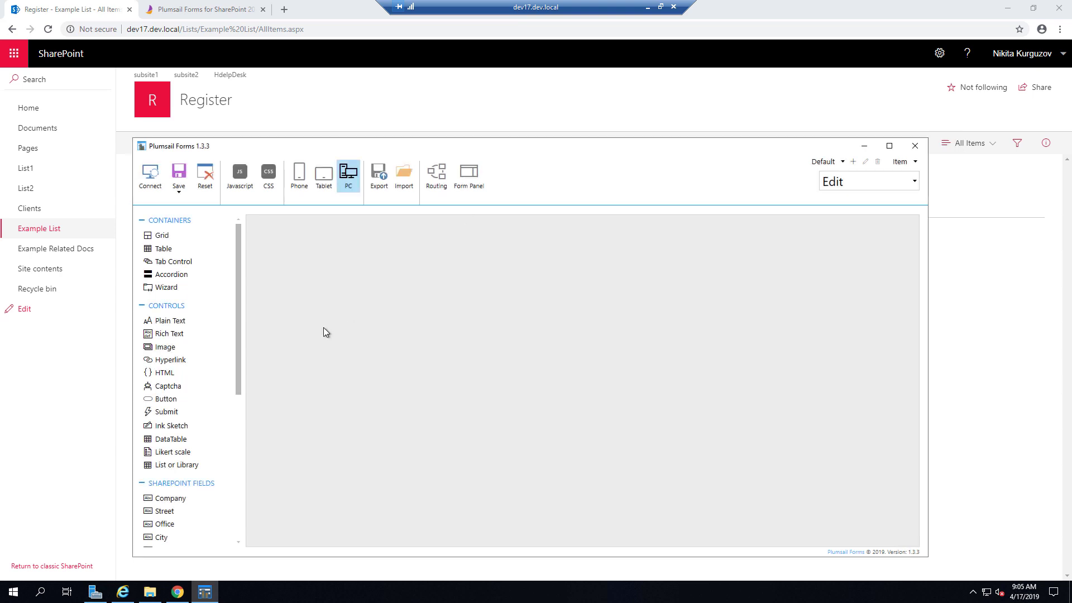
- Place the Company field on the form at full 12-column width
left_click_drag(192, 497, 353, 288)
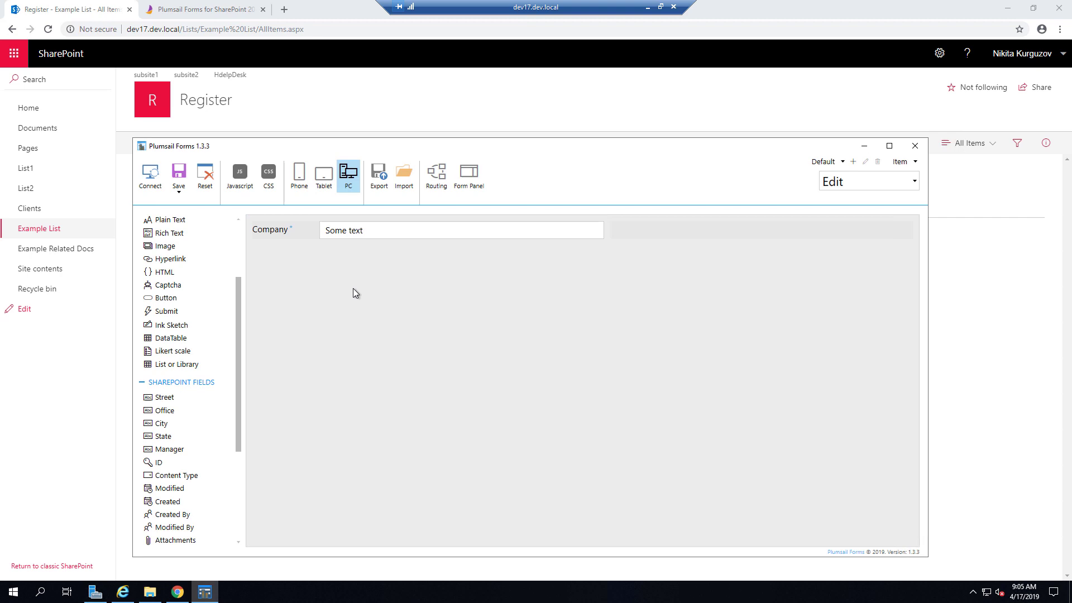
left_click(367, 232)
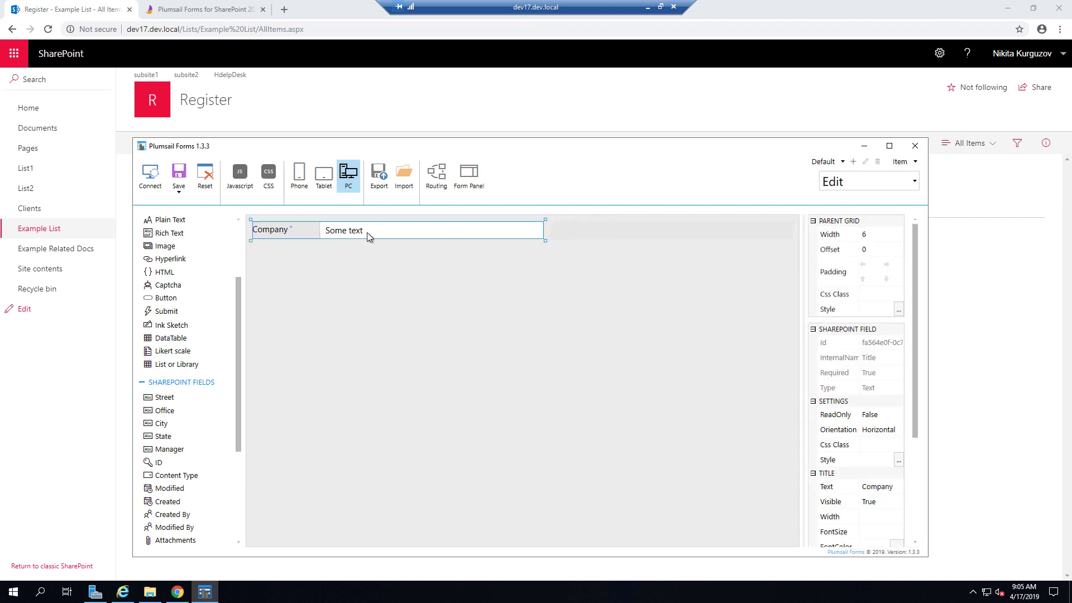
left_click(882, 234)
left_click(890, 393)
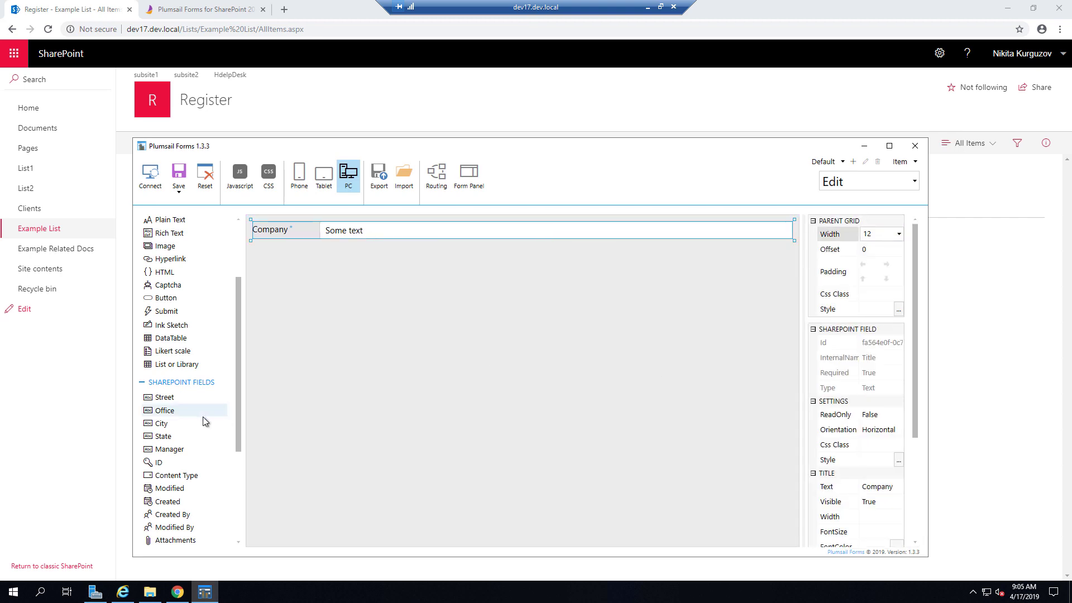
- Add a full-width accordion with Contacts and Documents sections
scroll(185, 327, "up", 2)
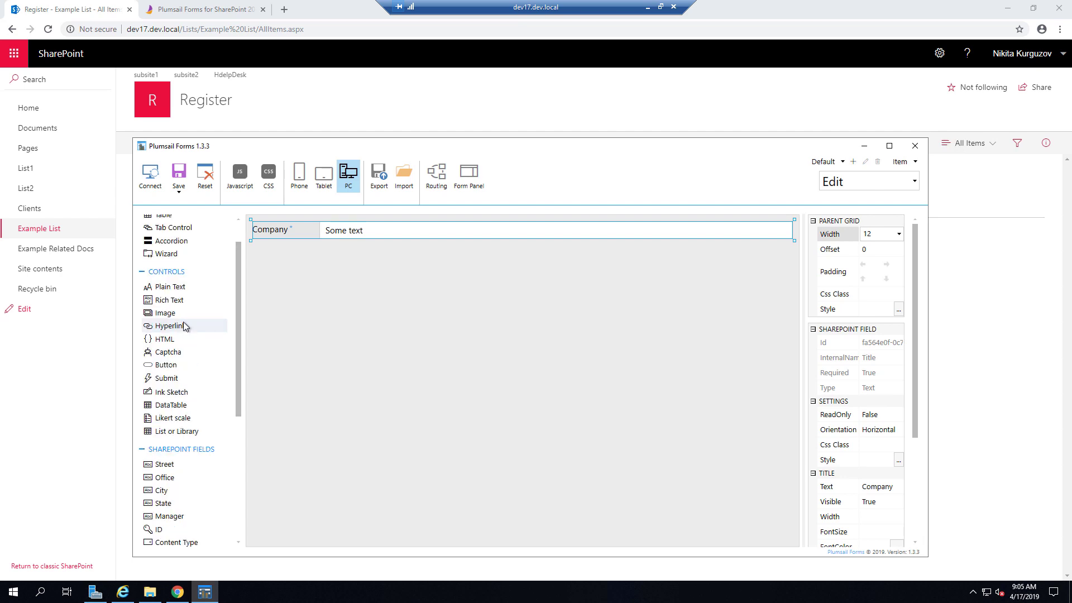
scroll(179, 285, "up", 1)
left_click_drag(172, 274, 313, 259)
type("Contacts")
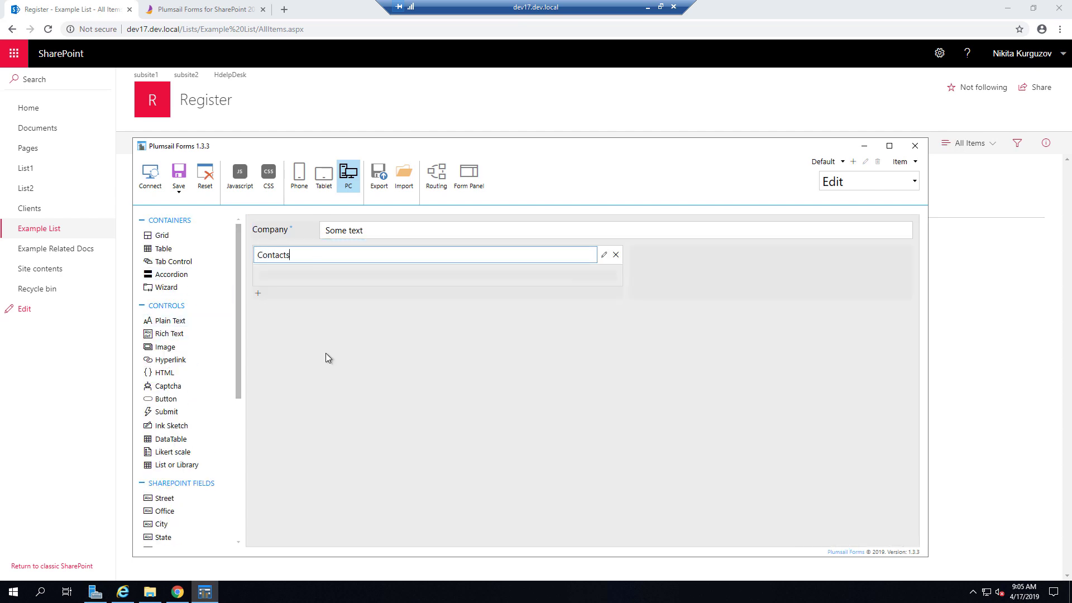
left_click(369, 279)
left_click(887, 234)
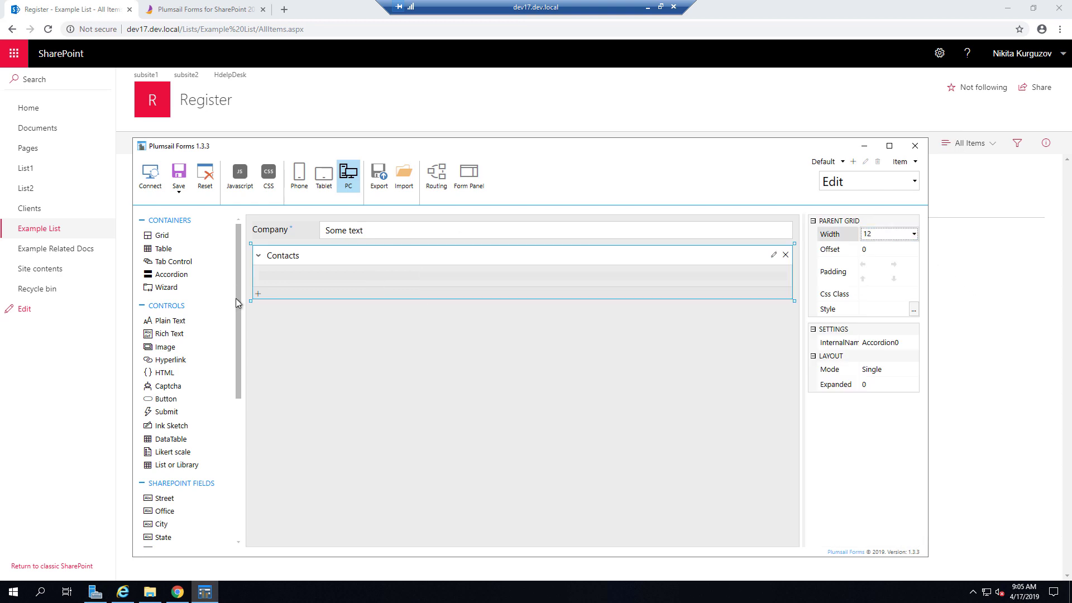
left_click(258, 294)
type("Documents")
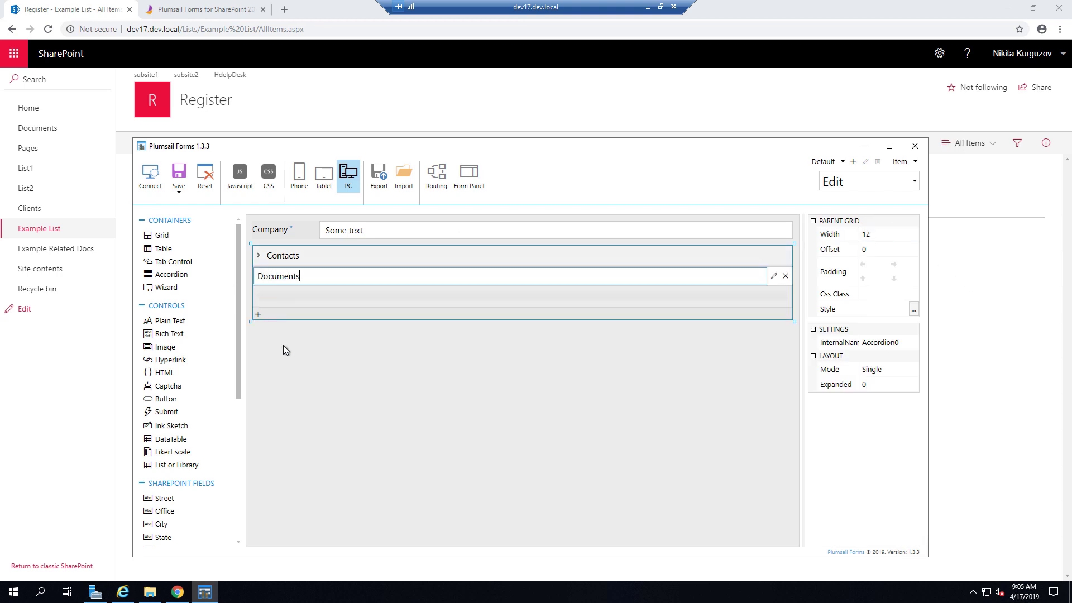
key("Return")
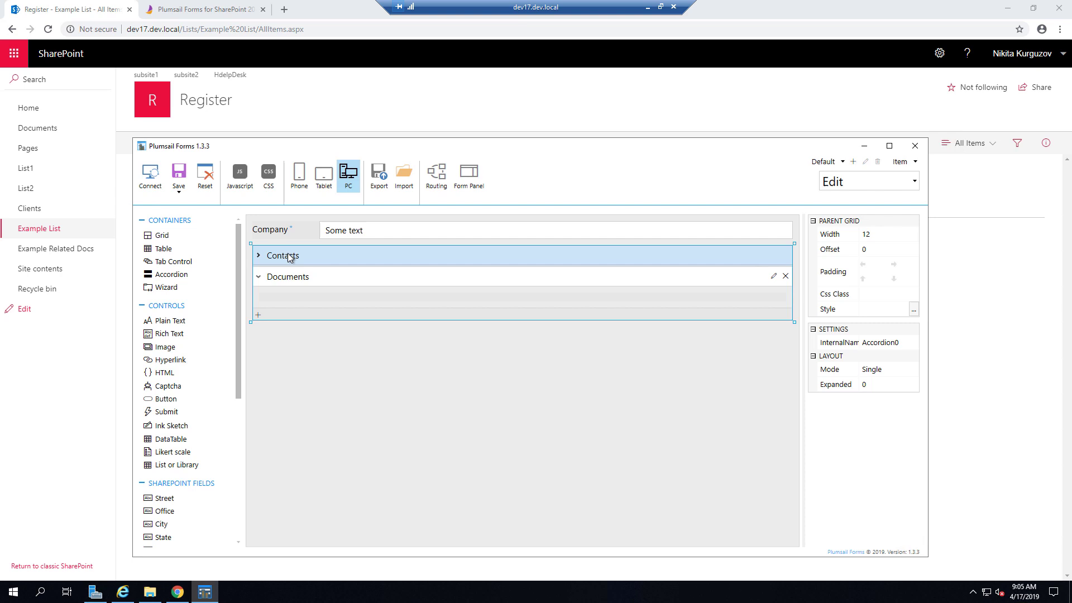
- Put Street at width 6 in Contacts, with Office beside it
left_click(288, 255)
left_click_drag(168, 498, 293, 276)
left_click(455, 280)
left_click(866, 234)
type("6")
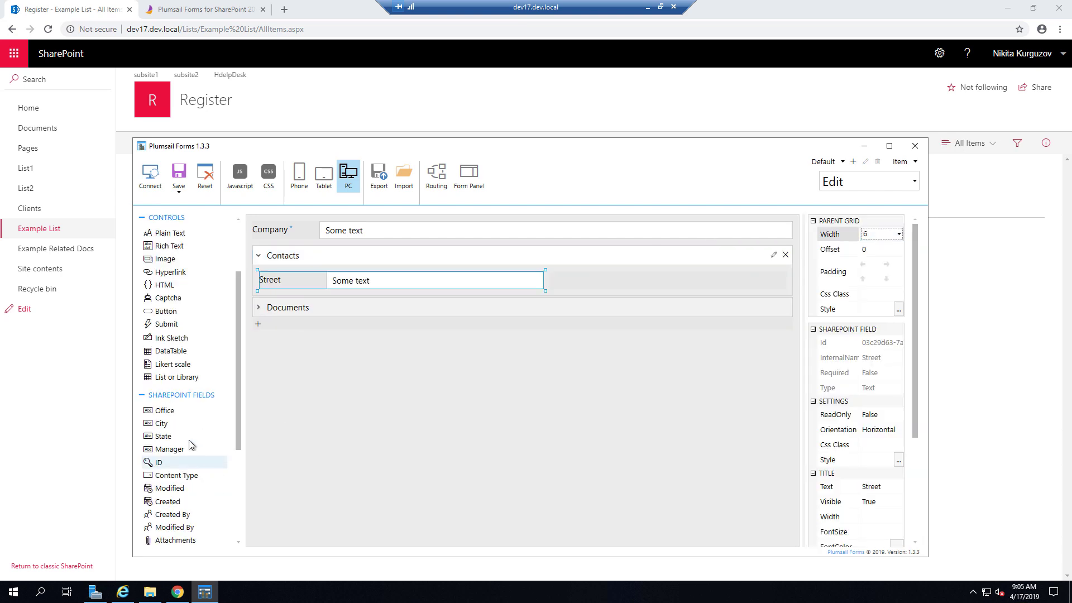
left_click_drag(170, 413, 711, 282)
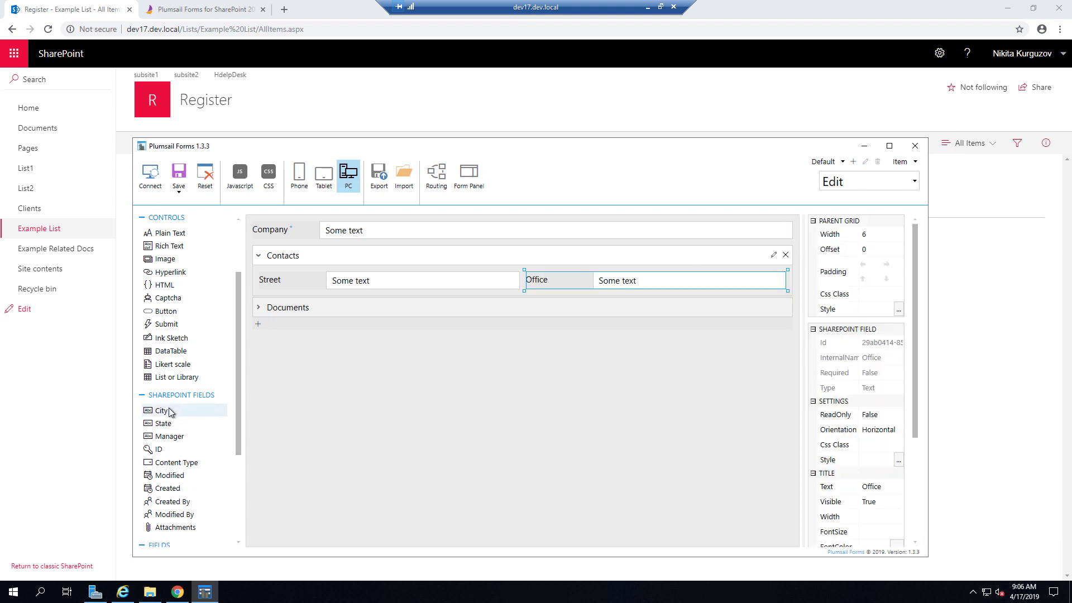
- Add City at width 6, widen Street to 8 columns, and place State beside City
left_click_drag(171, 412, 340, 295)
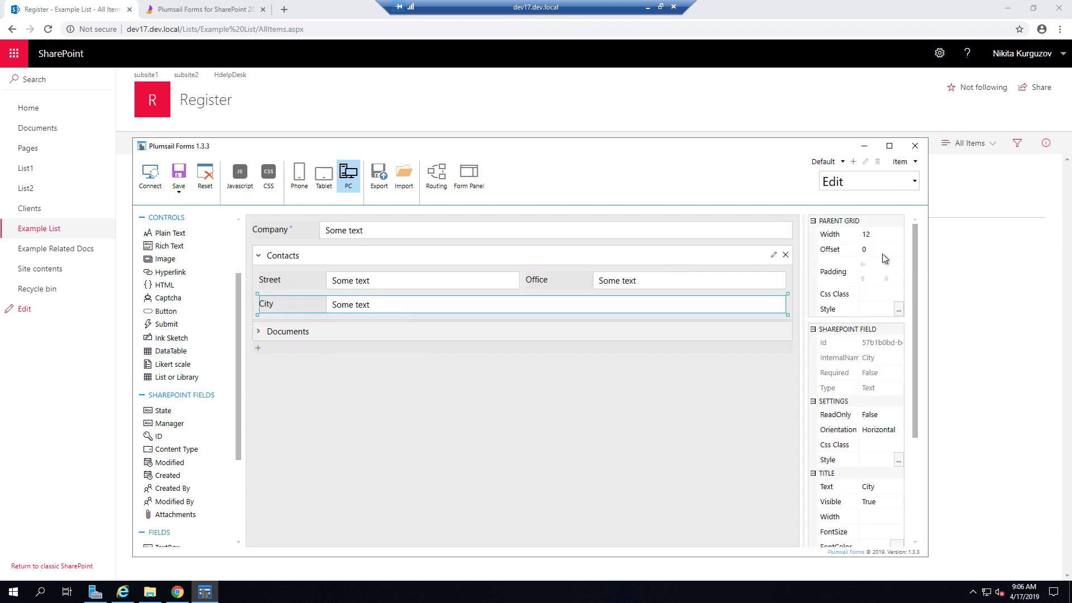
left_click(882, 234)
left_click(866, 314)
left_click(507, 280)
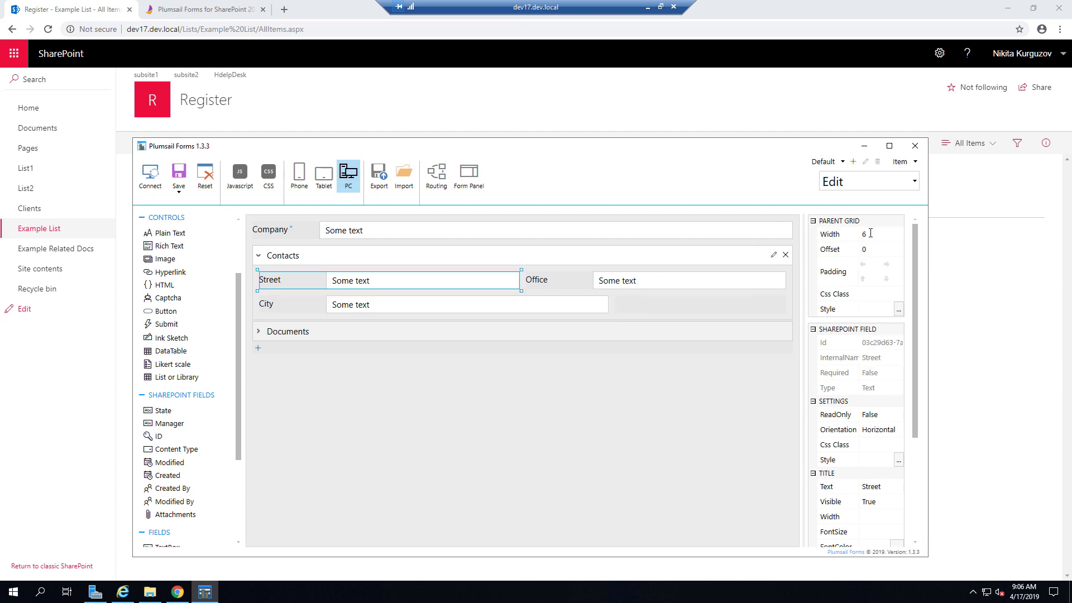
left_click(882, 234)
left_click(866, 339)
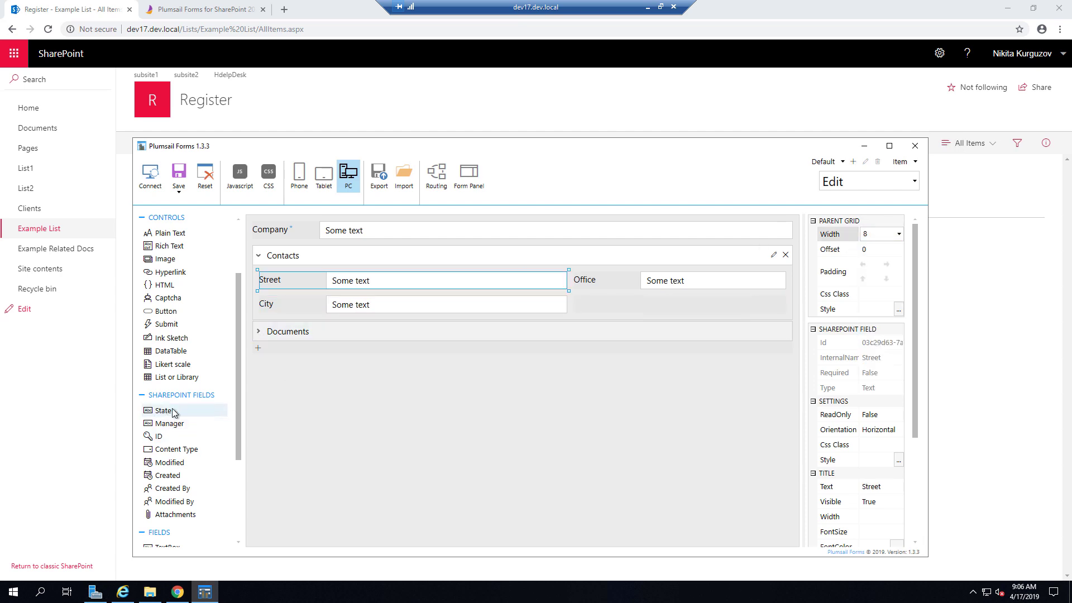
left_click_drag(164, 410, 311, 346)
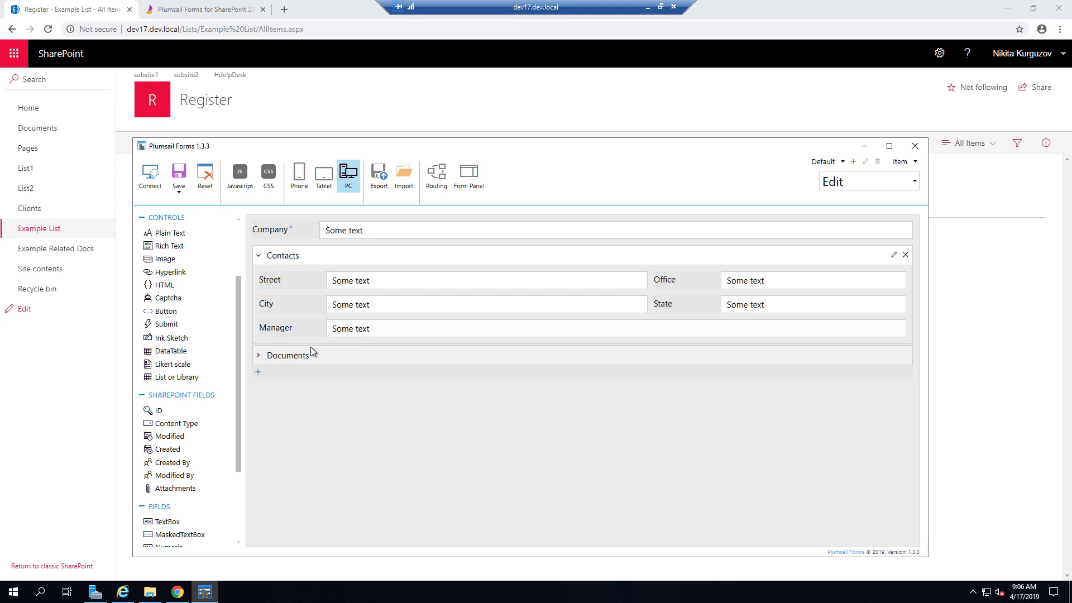
left_click(309, 352)
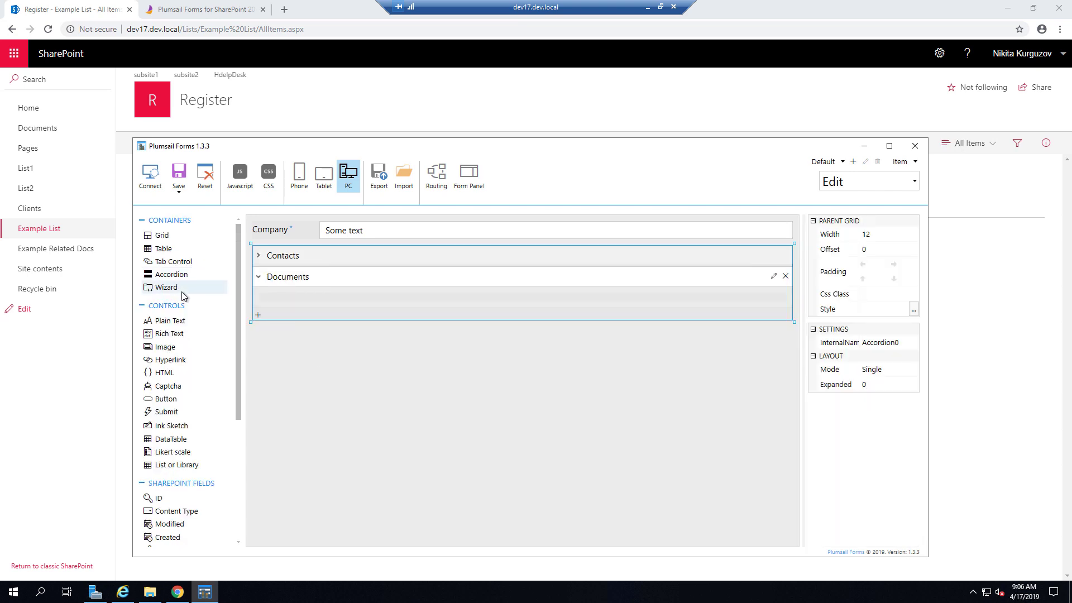
- Add a List or Library table to Documents, bound to Example Related Docs with inline editing
scroll(184, 335, "down", 2)
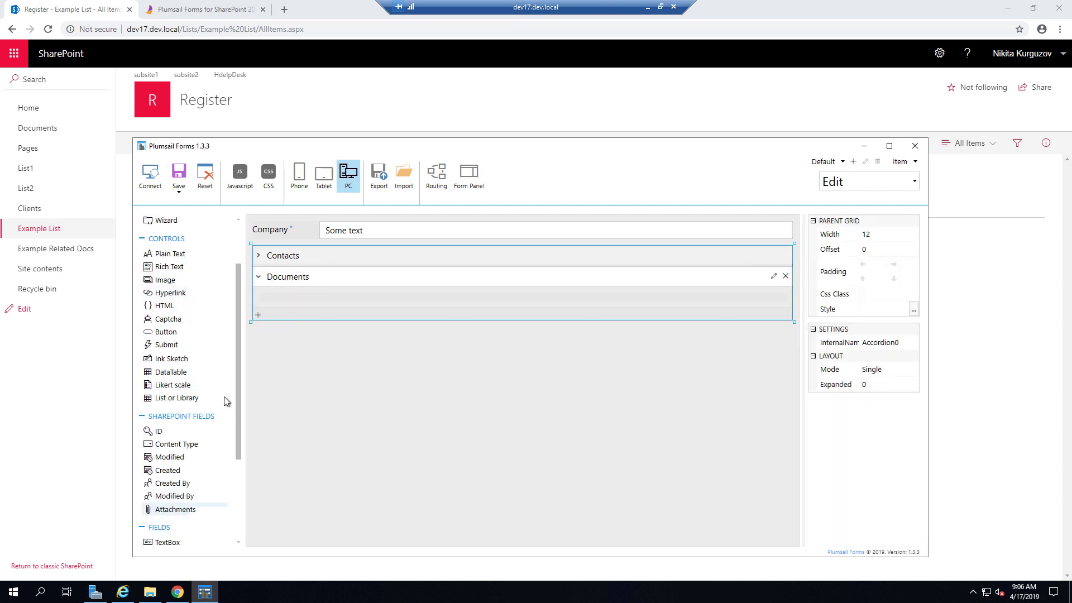
scroll(199, 316, "up", 2)
left_click_drag(184, 467, 287, 298)
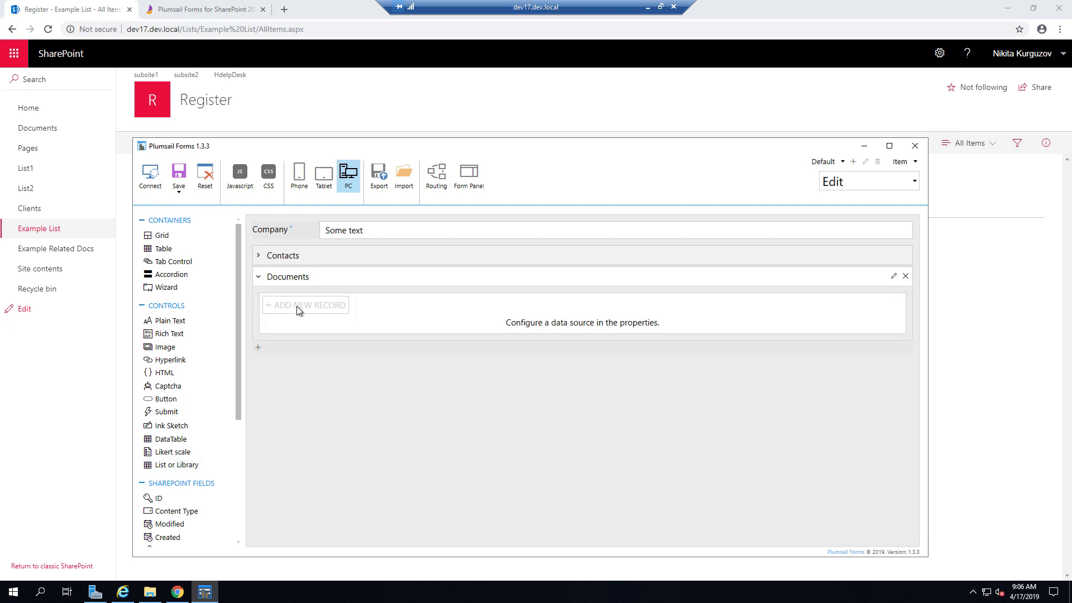
left_click(913, 358)
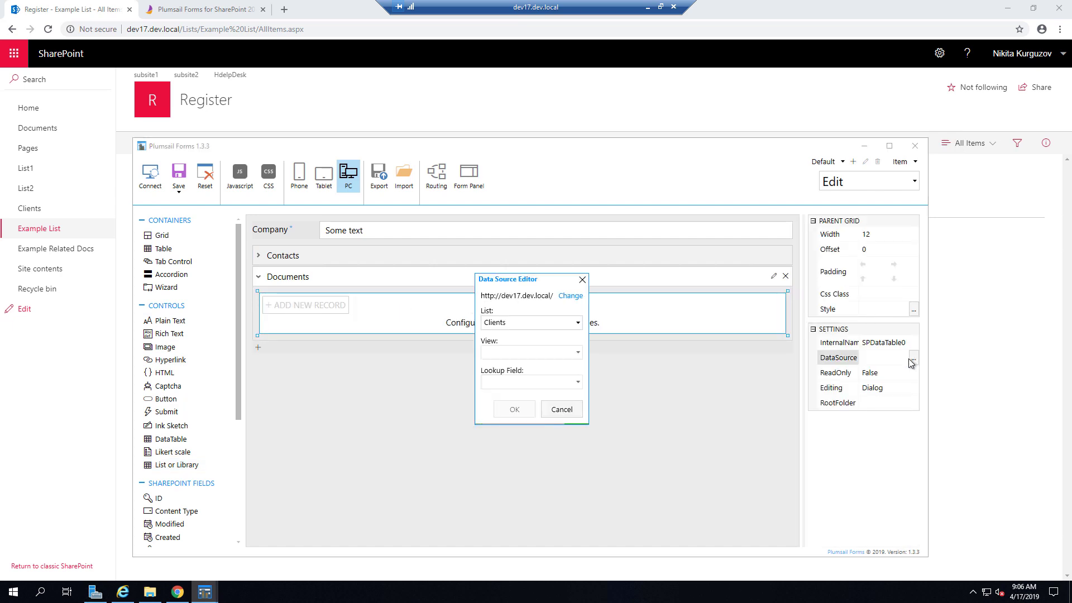
left_click(544, 323)
left_click(538, 376)
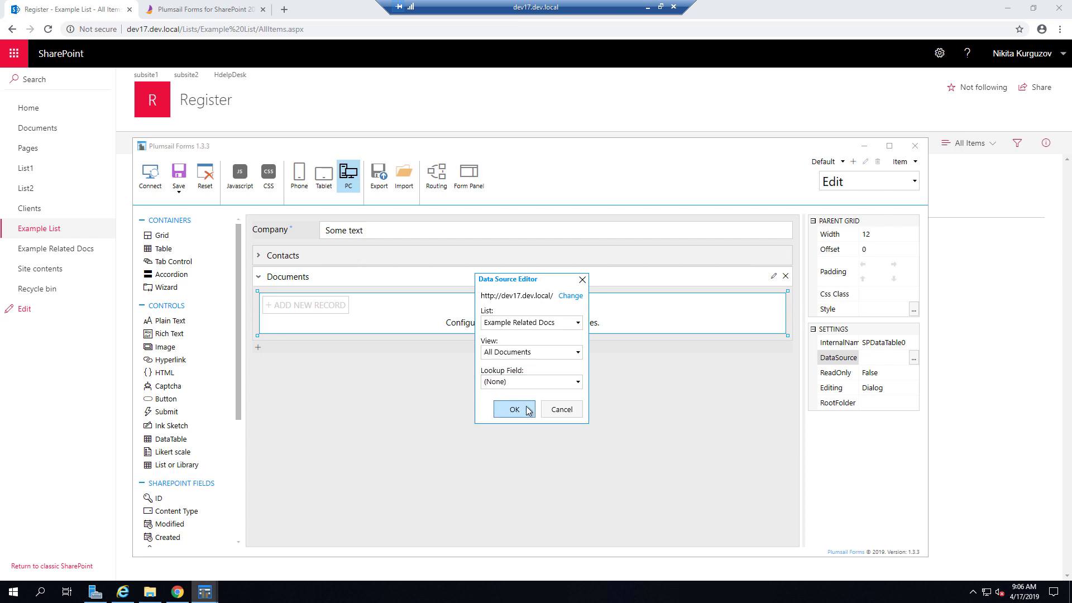
left_click(527, 411)
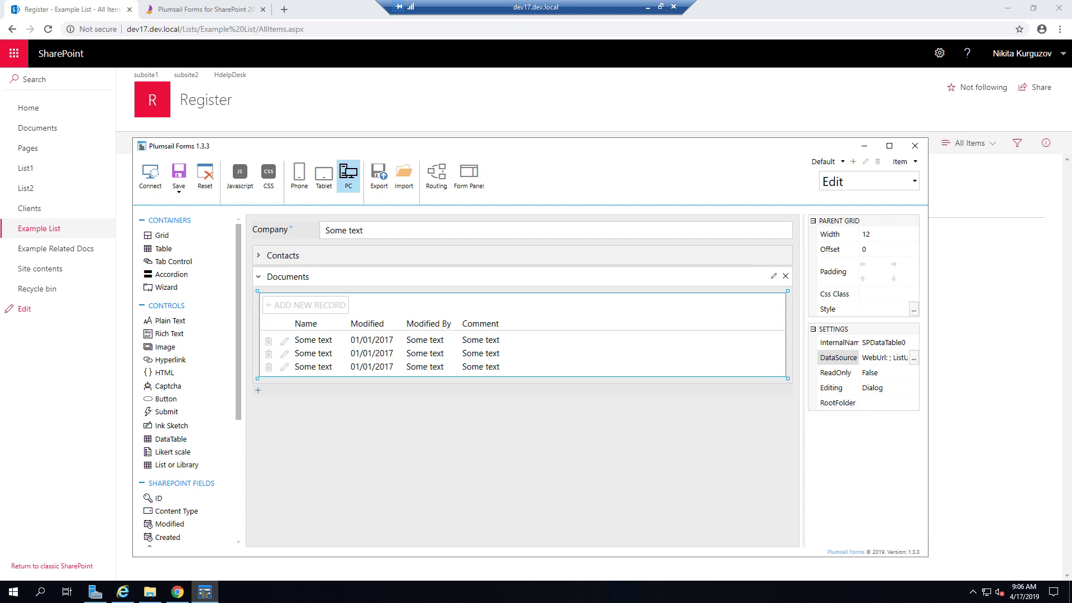
left_click(879, 388)
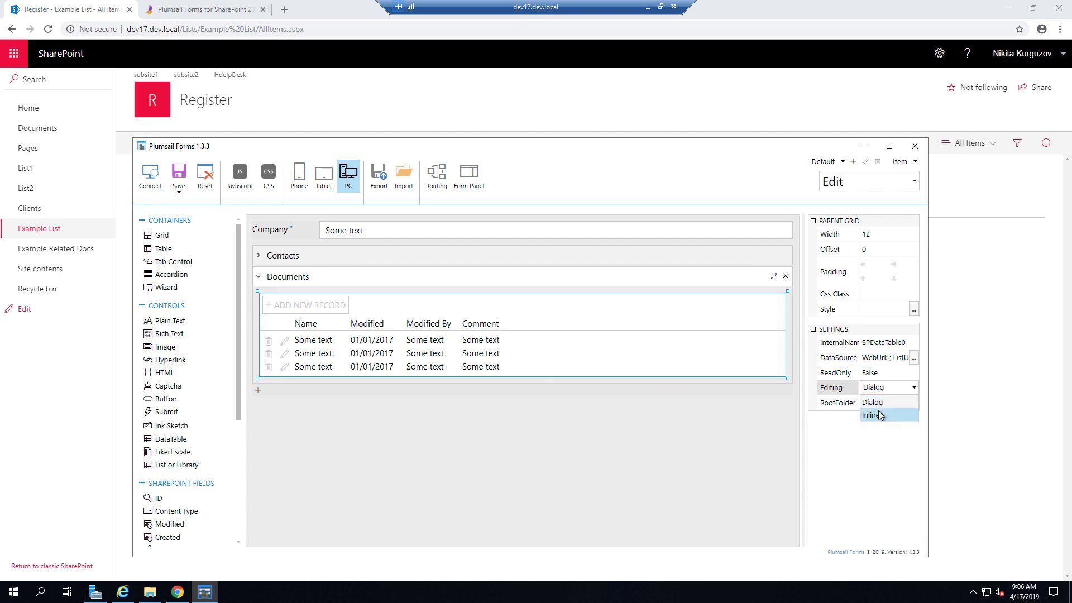
left_click(880, 415)
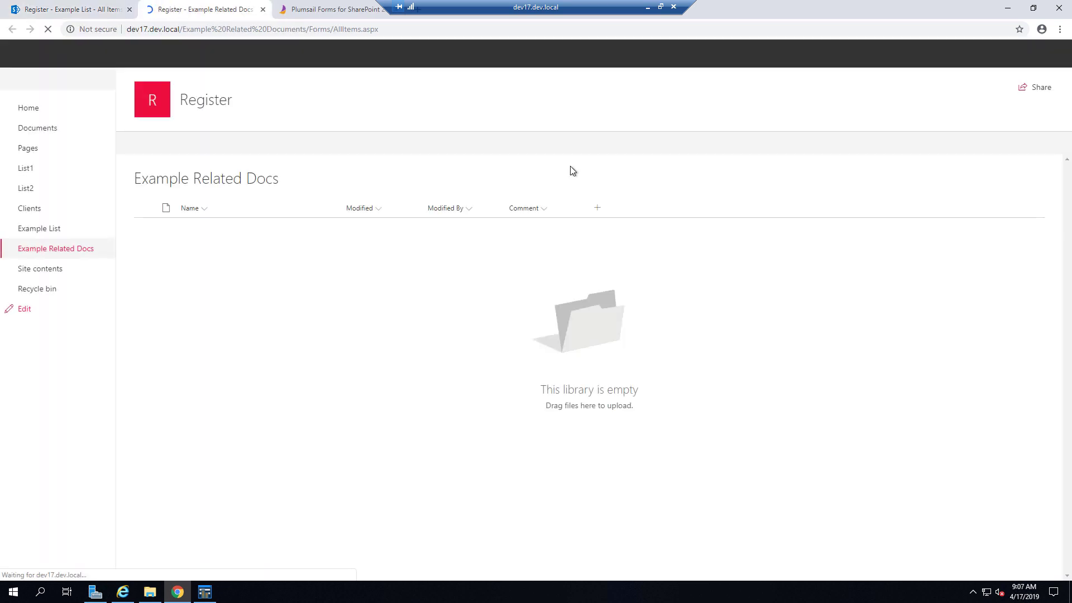
- Create a Parent lookup column taking Company values from Example List
left_click(597, 207)
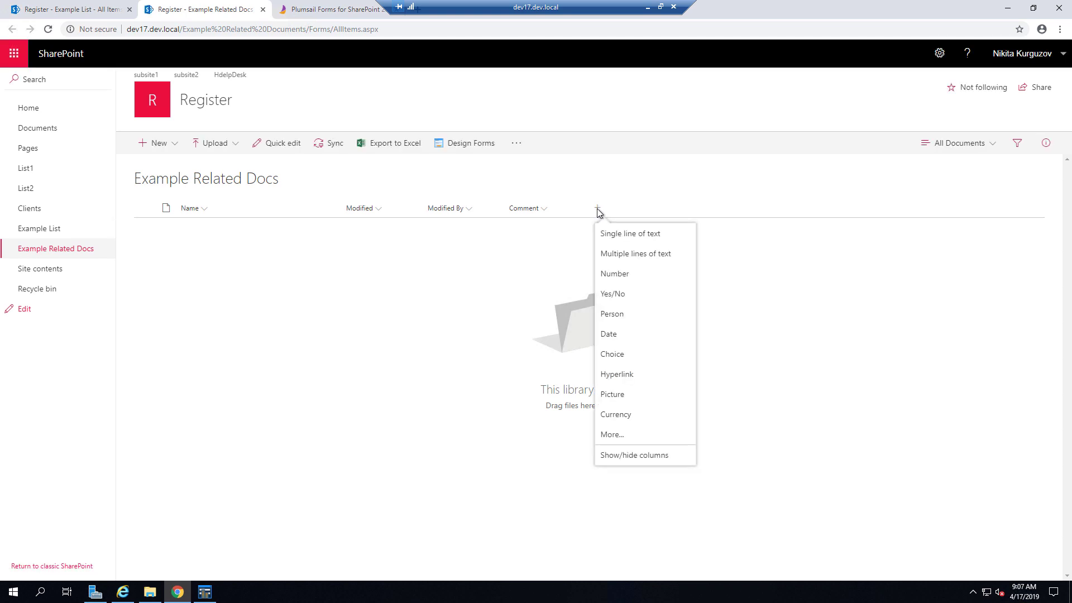
left_click(626, 433)
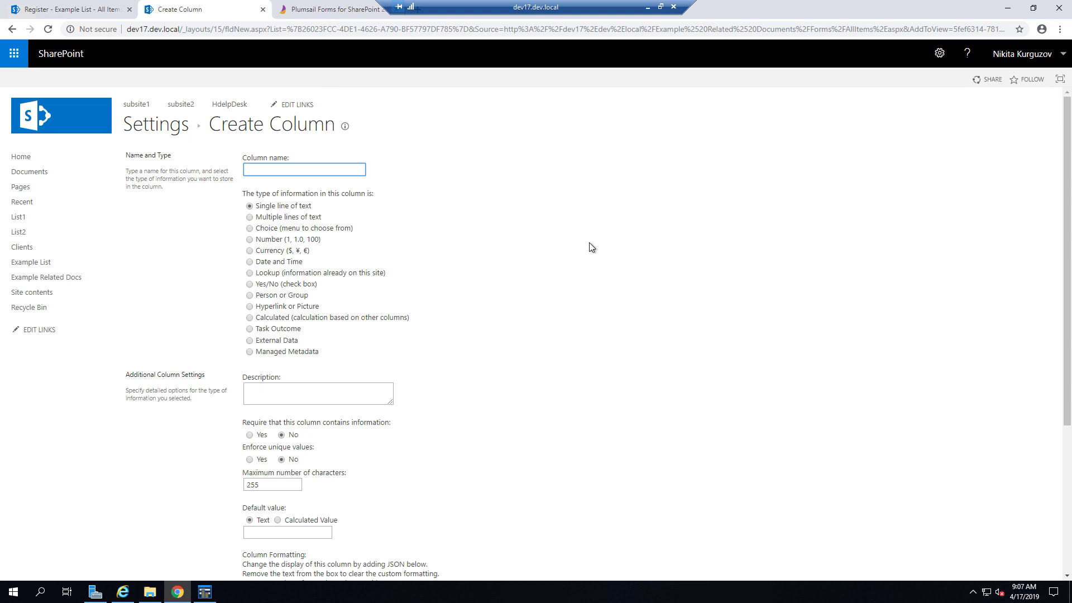
type("Parent")
left_click(306, 274)
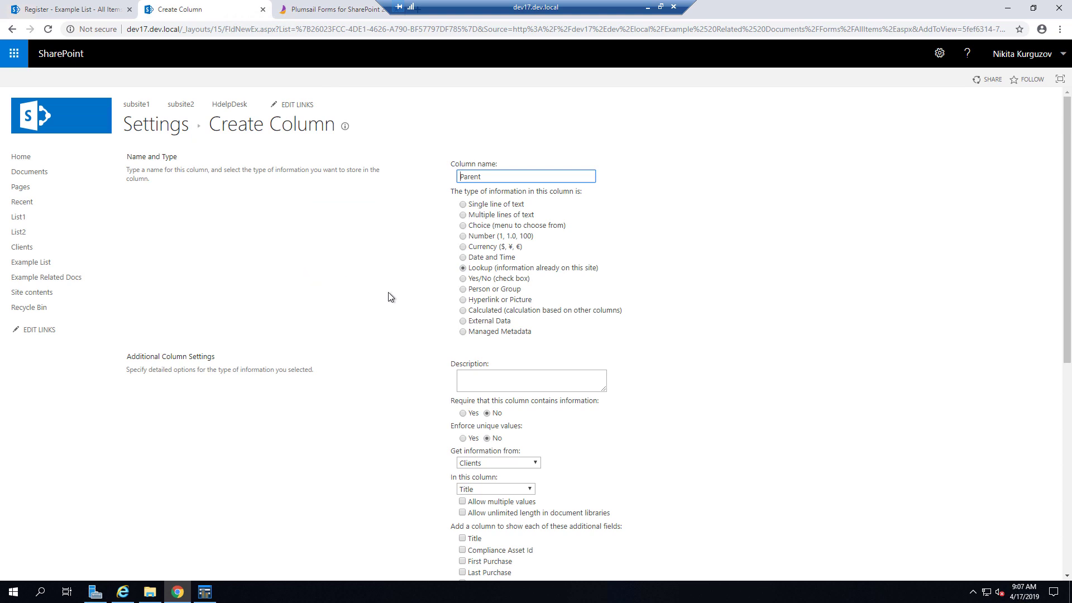
scroll(389, 297, "down", 2)
left_click(507, 353)
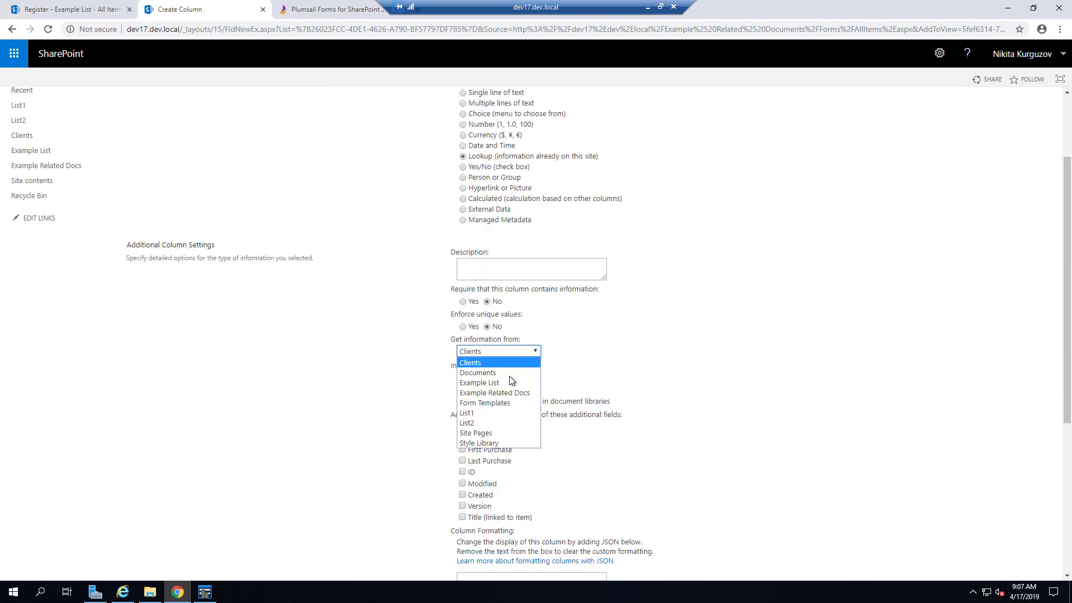
left_click(514, 384)
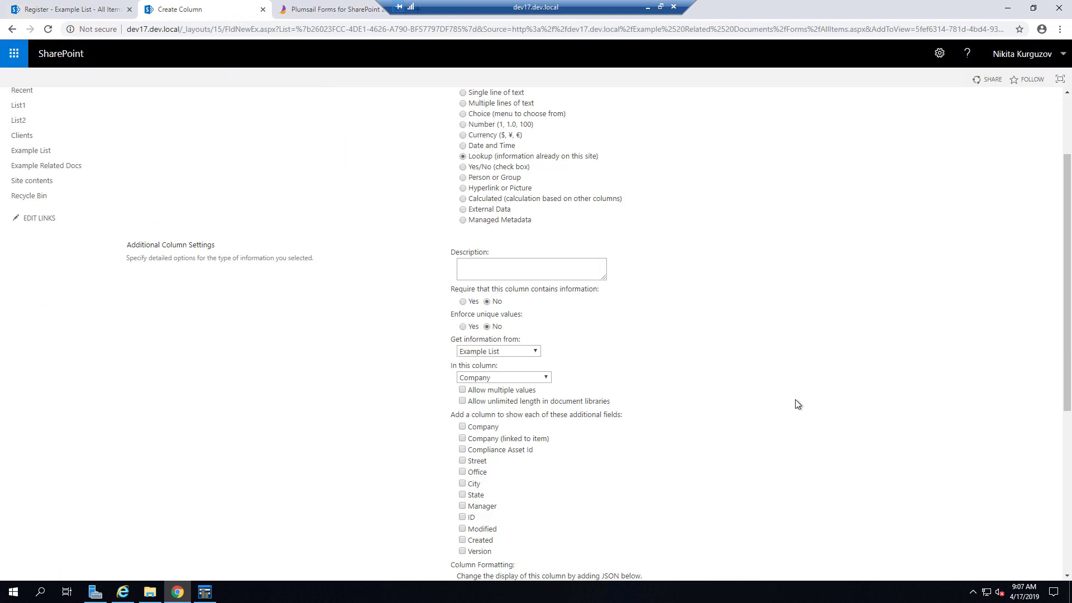
scroll(796, 400, "down", 5)
left_click(986, 556)
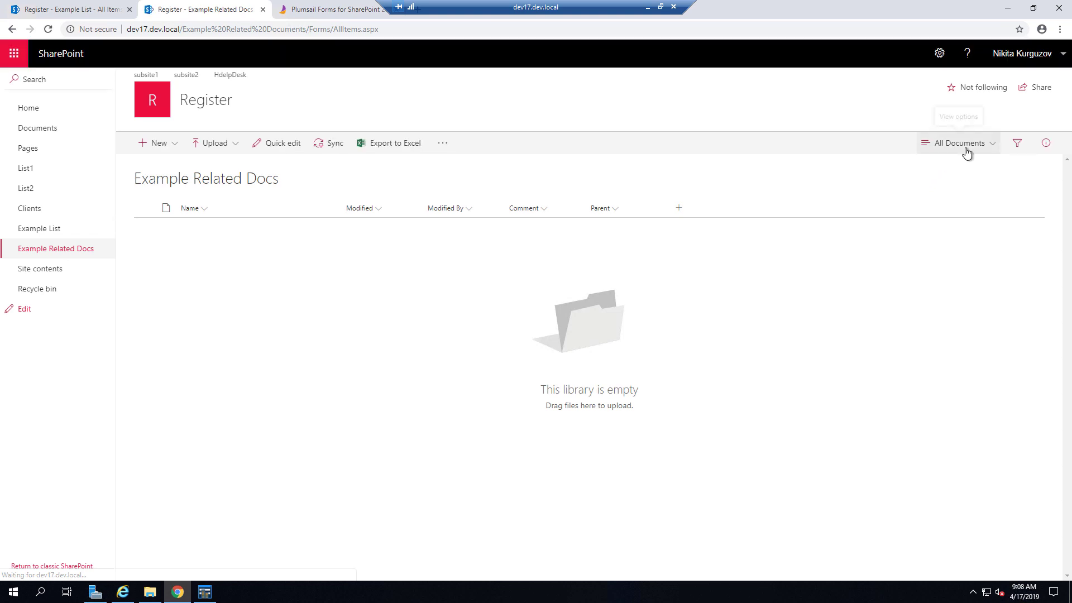
- Edit the All Documents view to move Comment to position 3, then save it
left_click(966, 153)
left_click(977, 276)
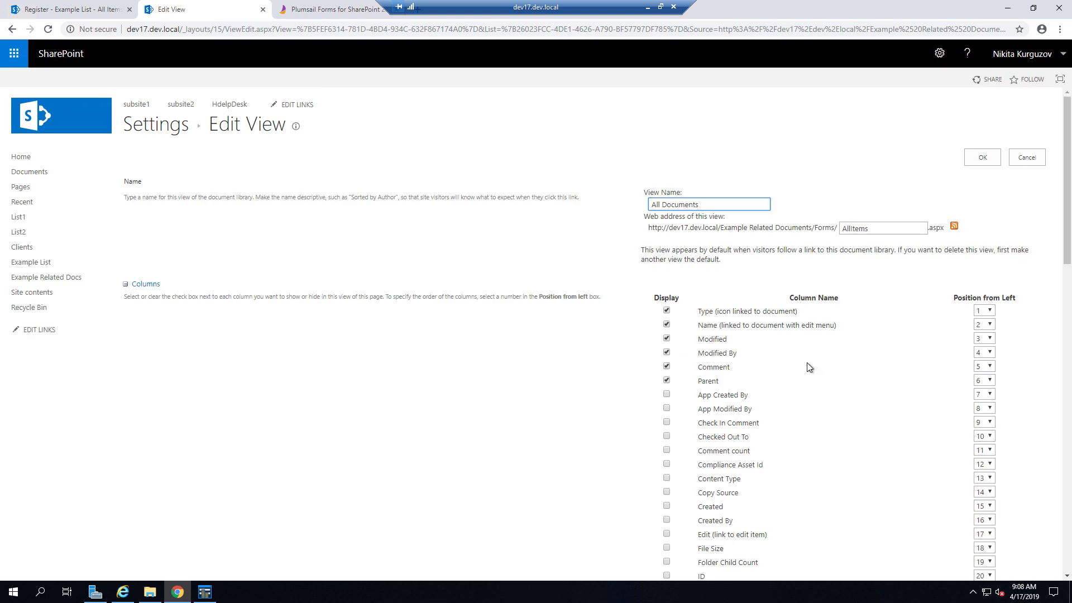
left_click(983, 366)
left_click(985, 398)
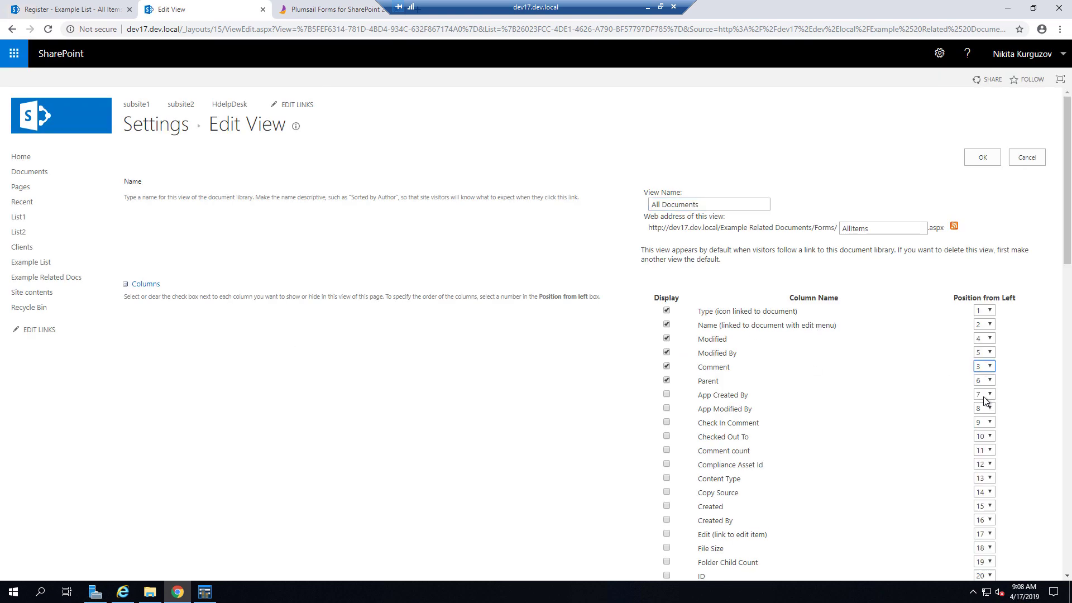
scroll(603, 403, "down", 12)
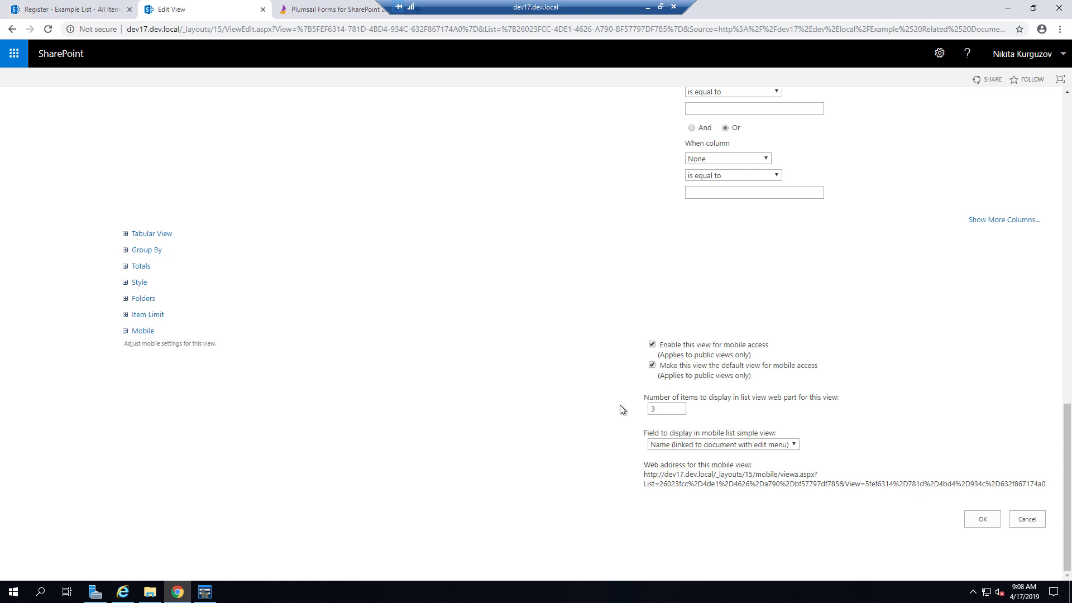
left_click(977, 519)
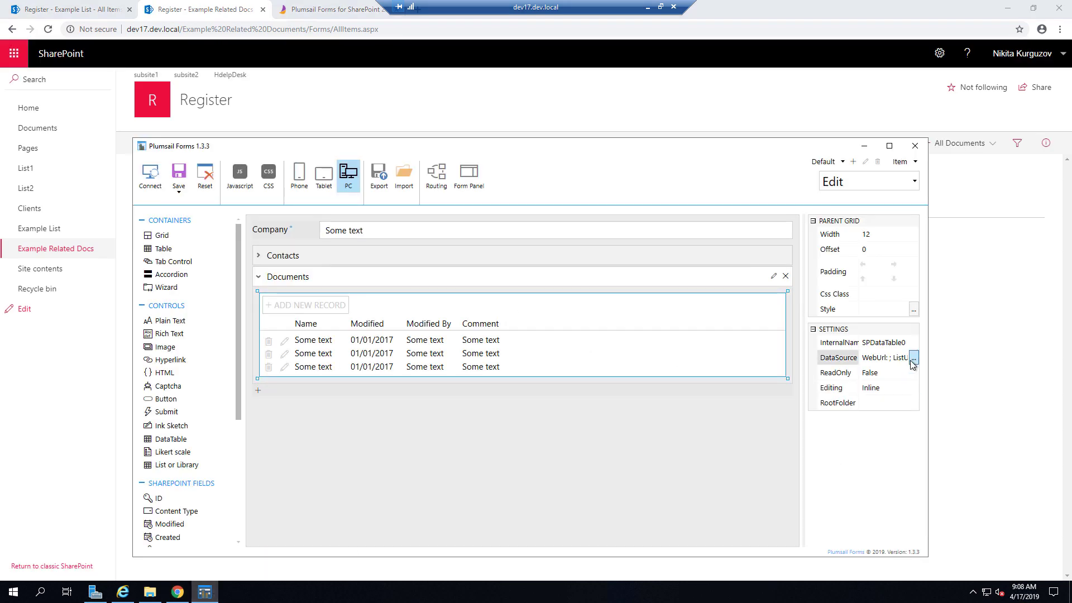
- Reconfirm the Documents table's data source so its columns include Comment
left_click(913, 359)
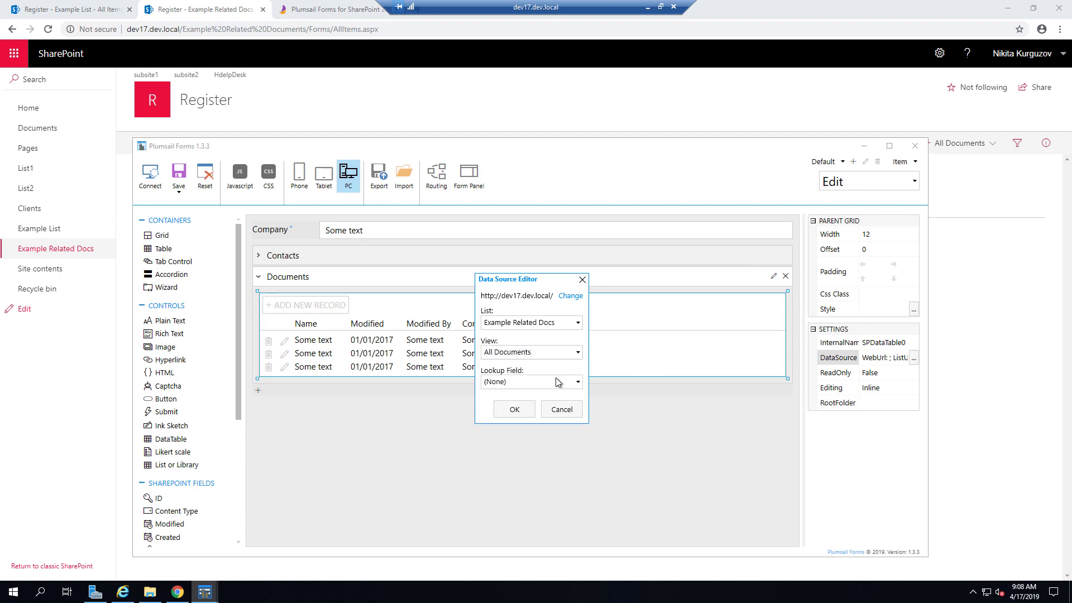
left_click(554, 381)
left_click(534, 408)
left_click(524, 408)
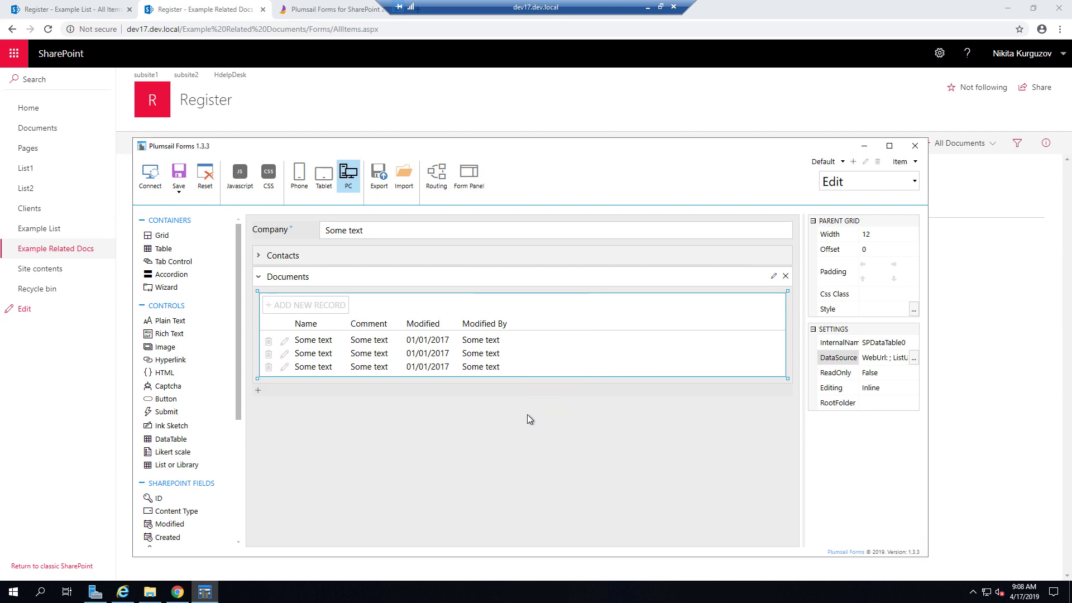
- Save the layout for the Display, New and Edit forms
left_click(179, 190)
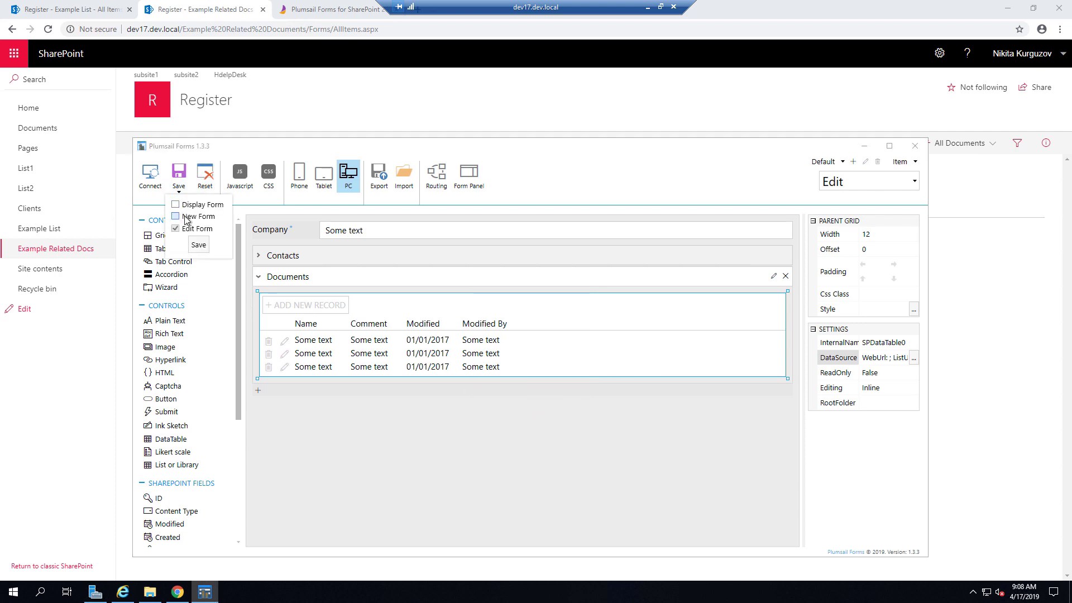
left_click(197, 245)
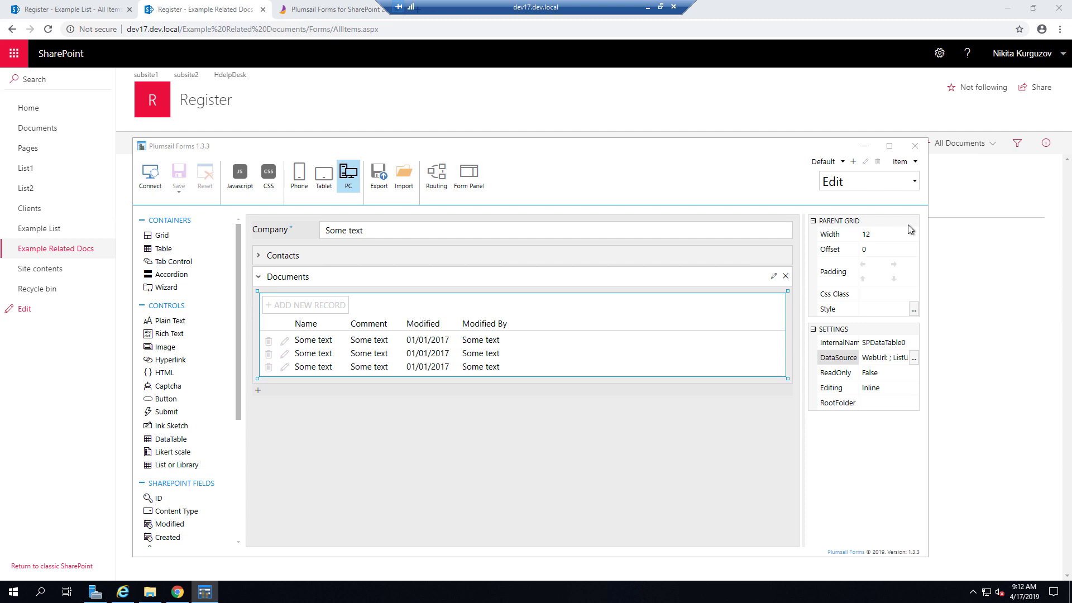
key("ctrl+s")
- Close the Example Related Docs tab, reload Example List, and open a new item in the Plumsail form
left_click(863, 145)
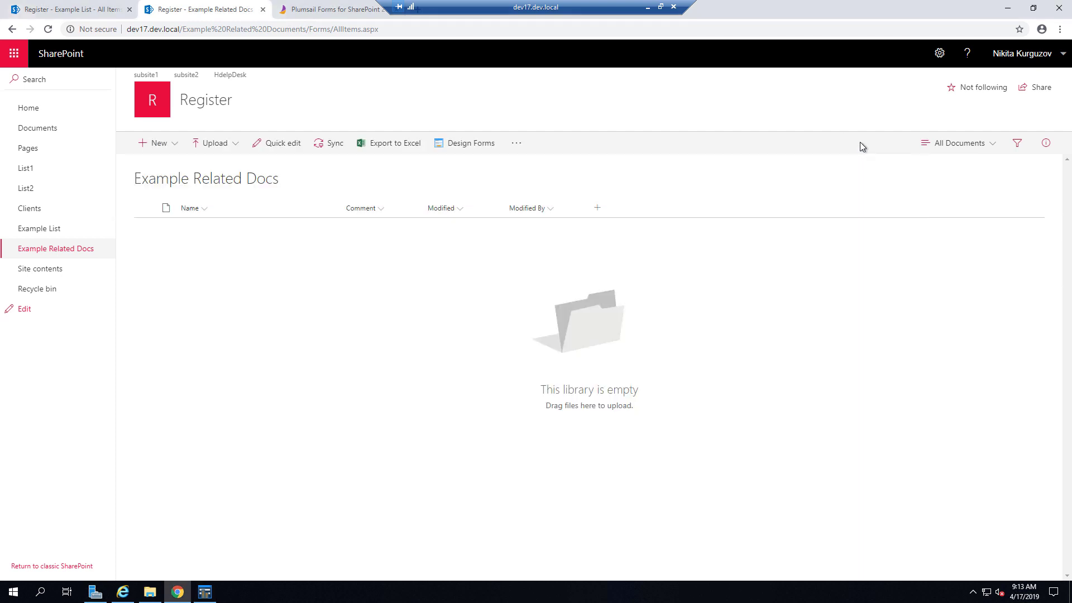
left_click(263, 9)
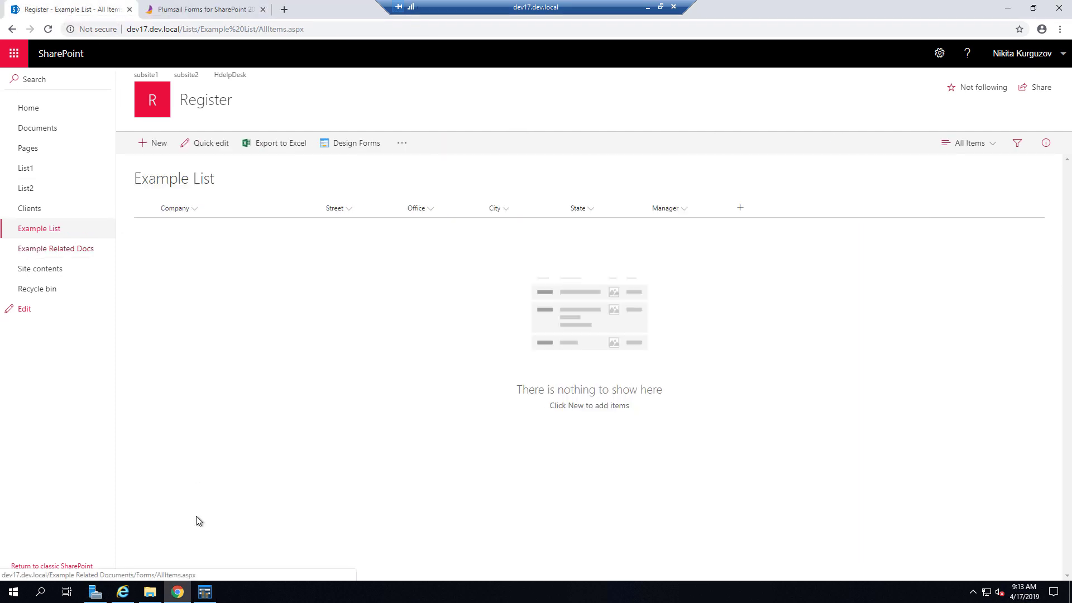
left_click(148, 148)
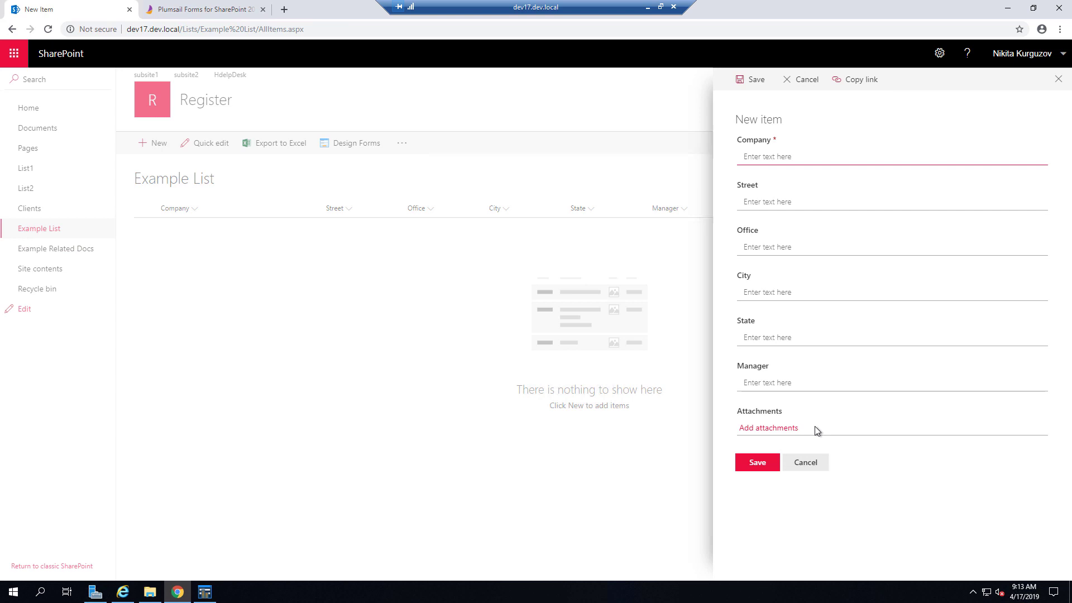
left_click(819, 468)
left_click(48, 29)
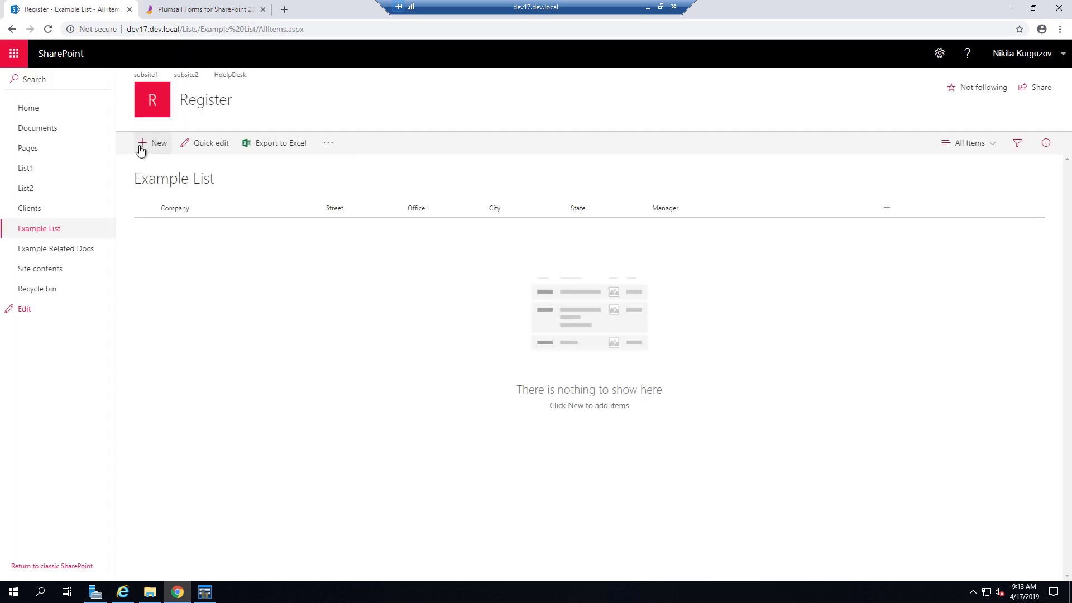
left_click(140, 146)
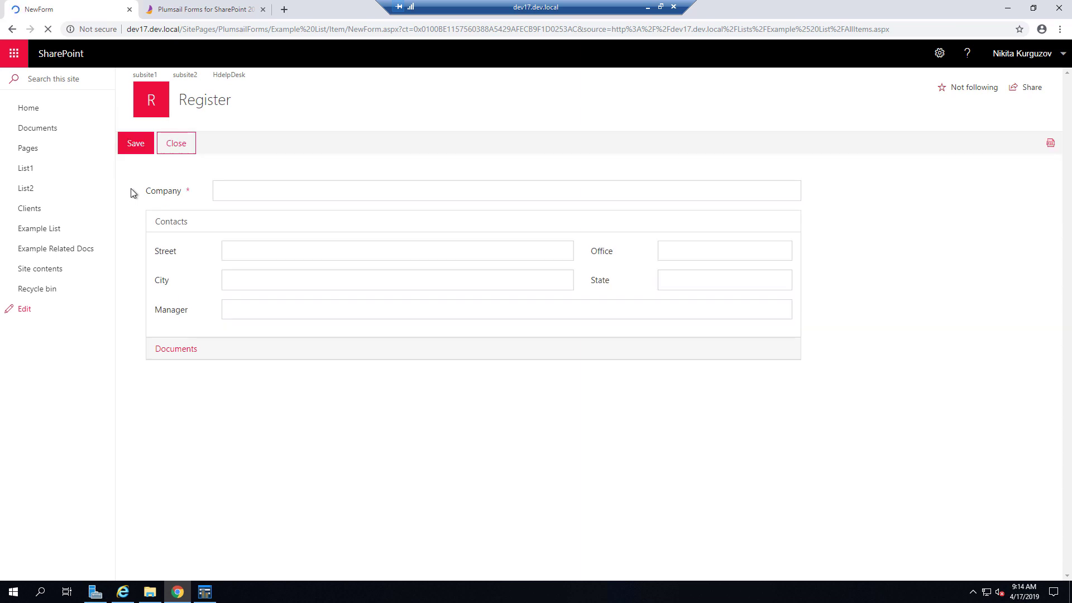
- Enter Company 'John & Sons' and the street address
left_click(353, 200)
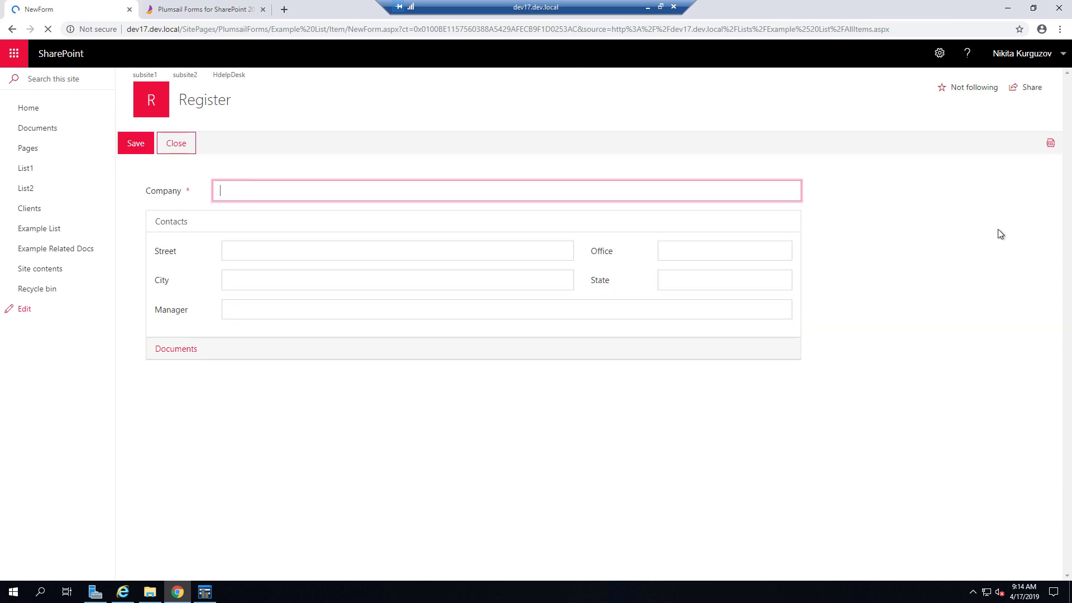
type("John & Sons")
left_click(998, 230)
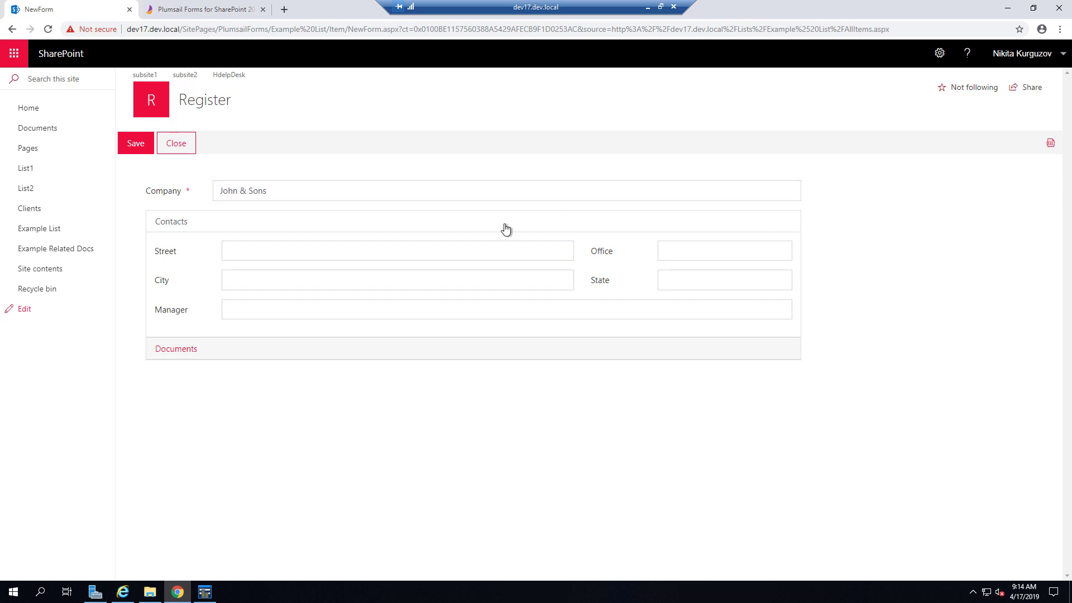
left_click(507, 250)
type("Ma")
key("BackSpace")
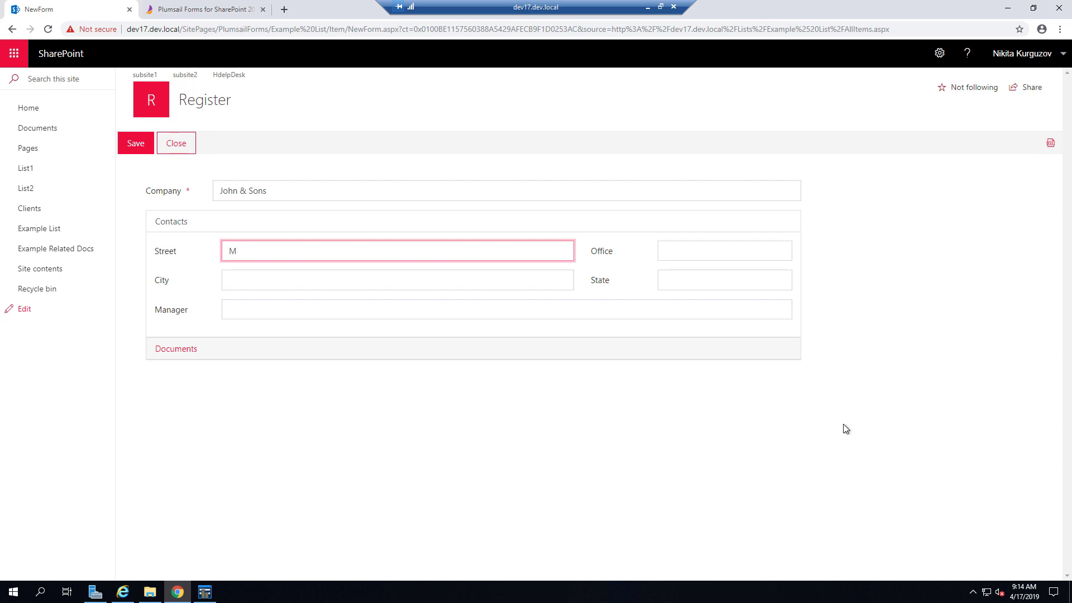
key("BackSpace")
- Fill in Office 508, City New York, State NY, and the manager's name
key("Tab")
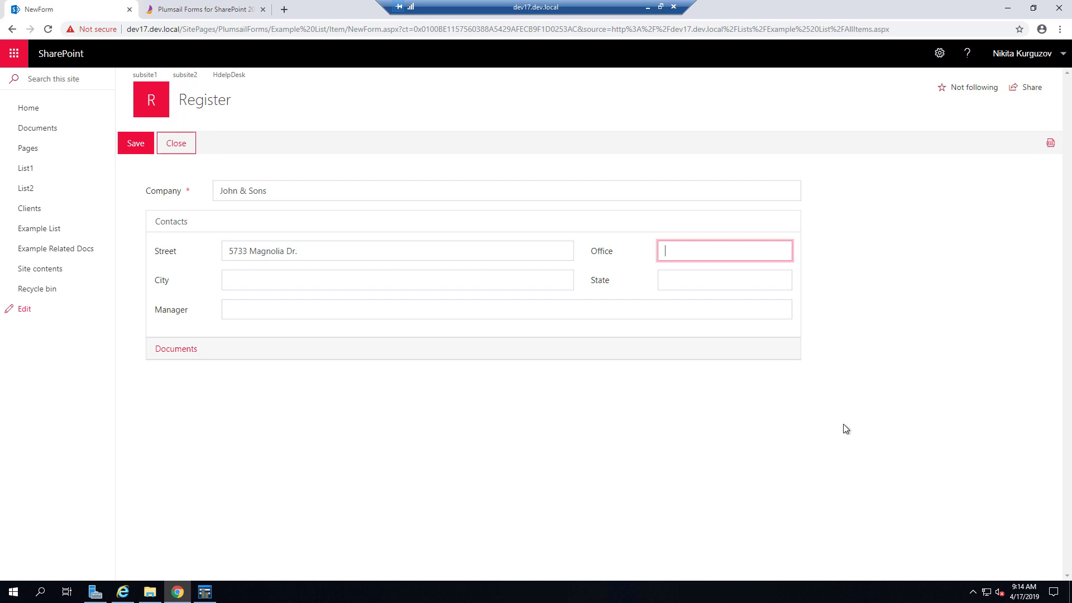
type("508")
key("Tab")
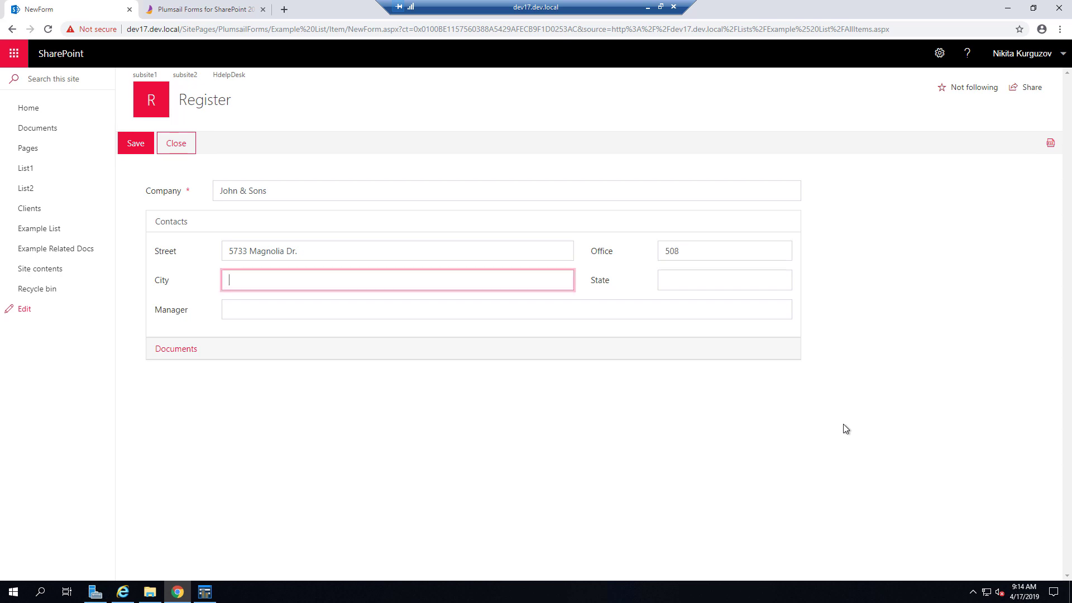
type("New York")
key("Tab")
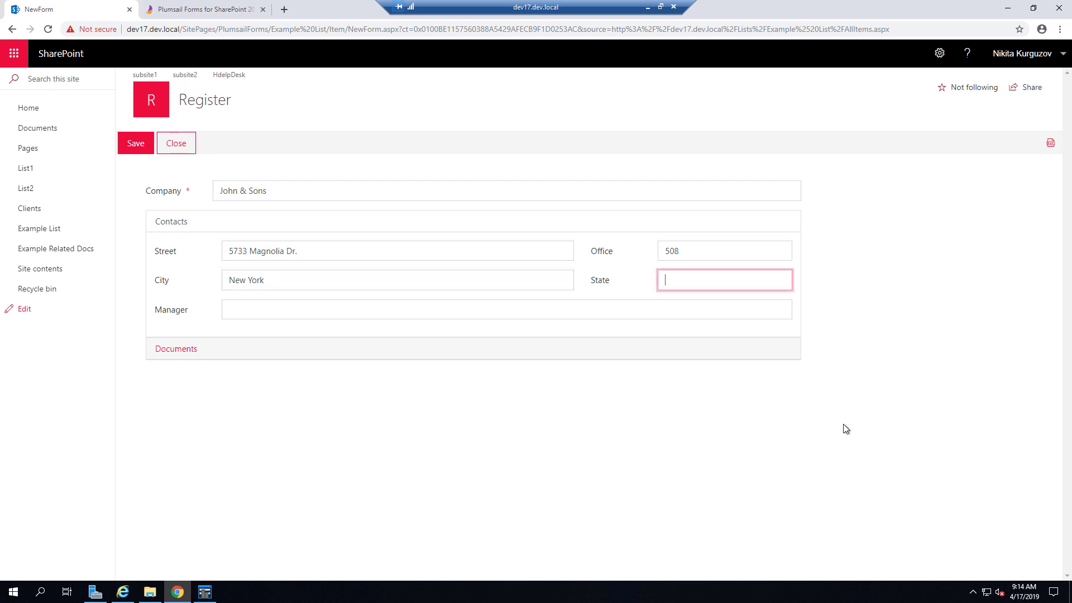
type("NY")
key("Tab")
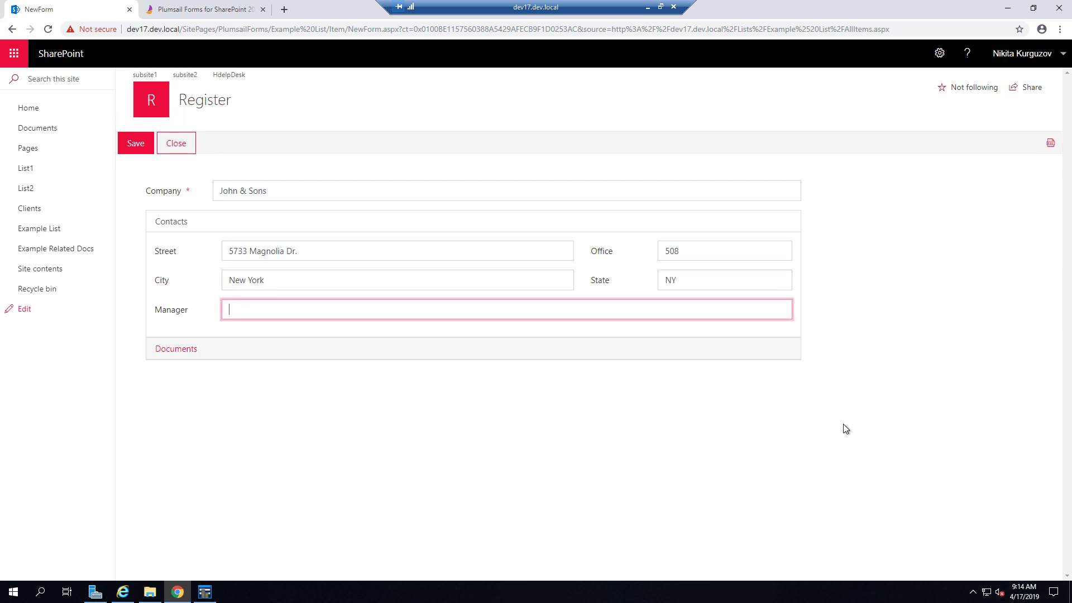
type("Boris Johnson")
- Upload Agreement.docx from Downloads into the item's Documents section
left_click(178, 349)
left_click(194, 279)
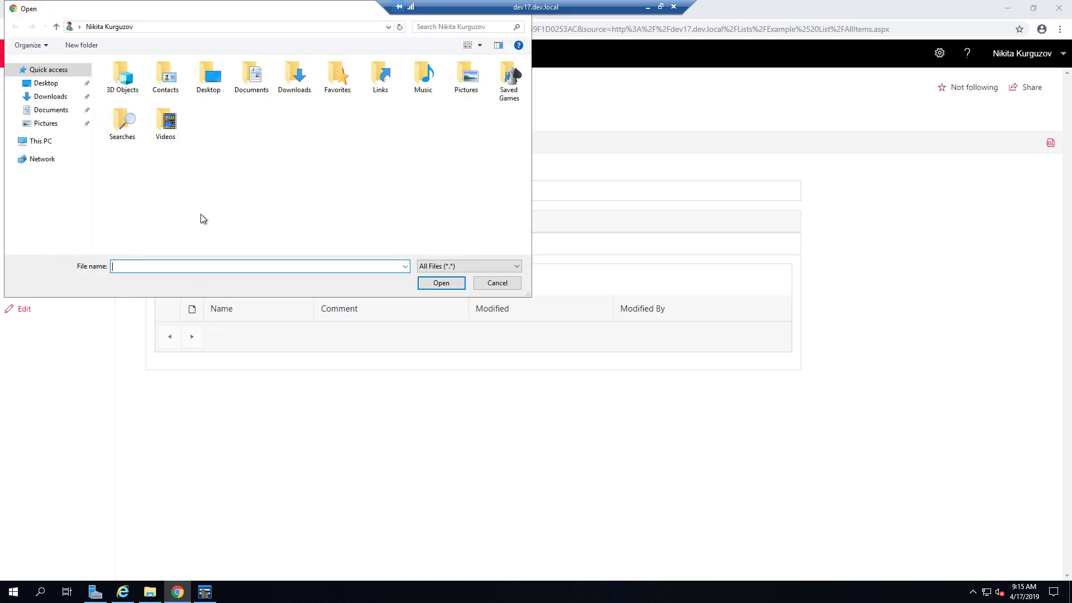
left_click(59, 98)
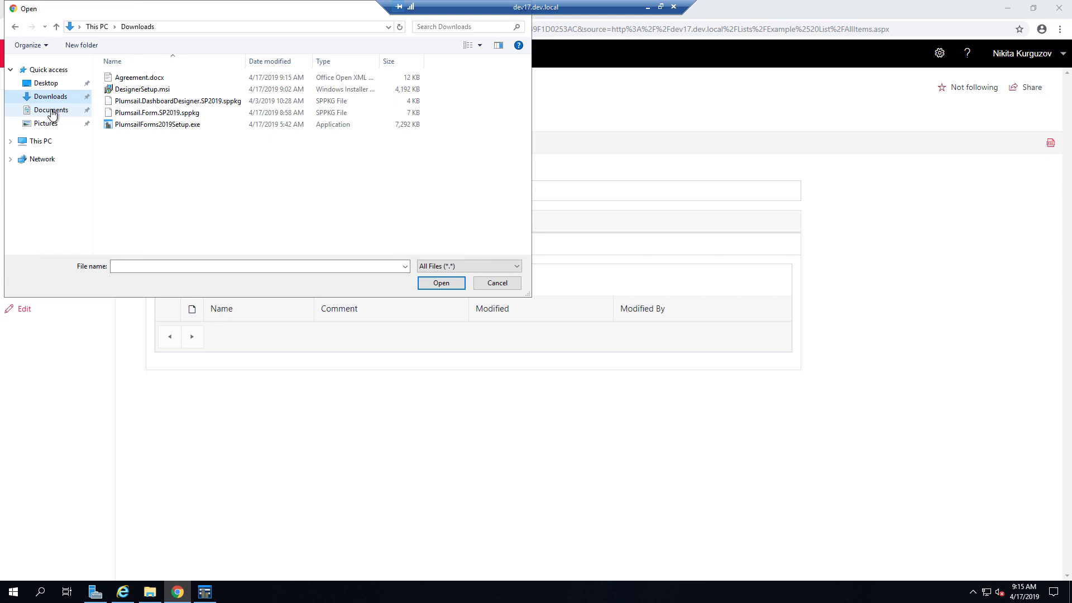
left_click(49, 109)
double_click(146, 78)
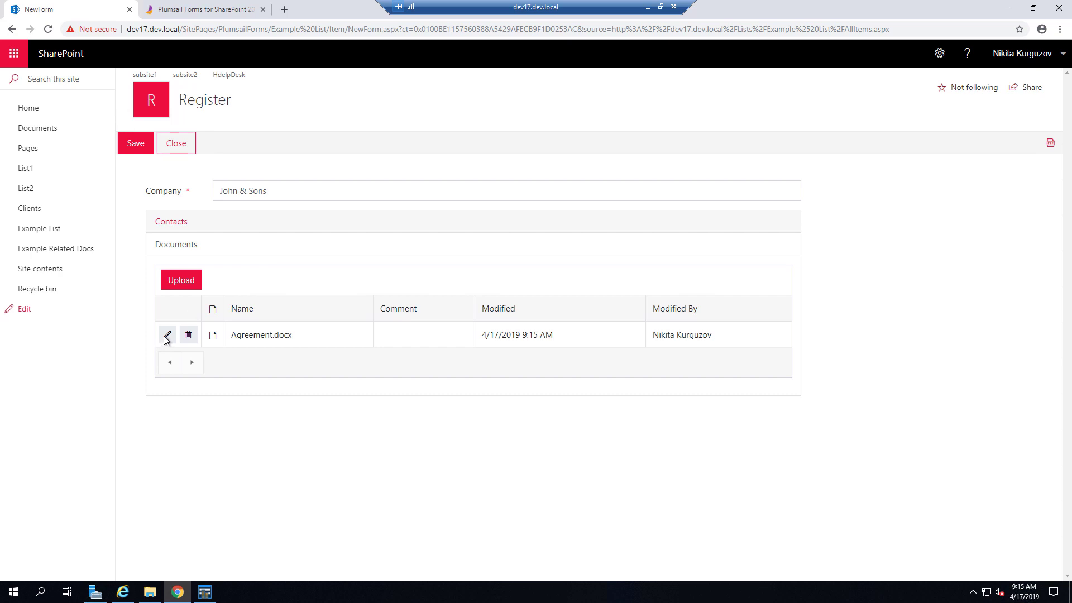
- Give Agreement.docx the comment 'Important agreement' and save the item
left_click(166, 337)
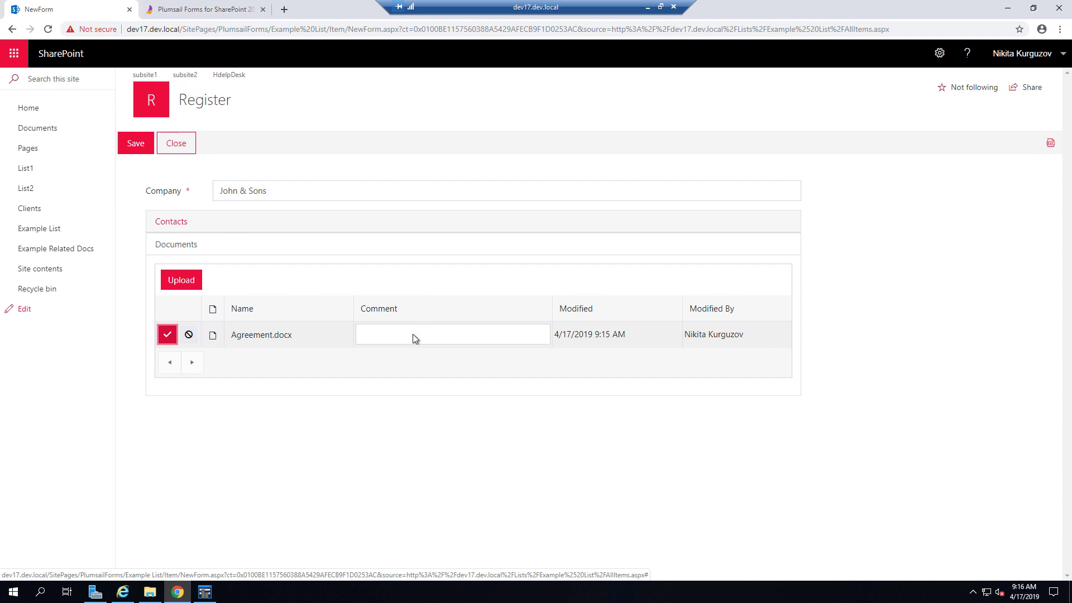
left_click(413, 334)
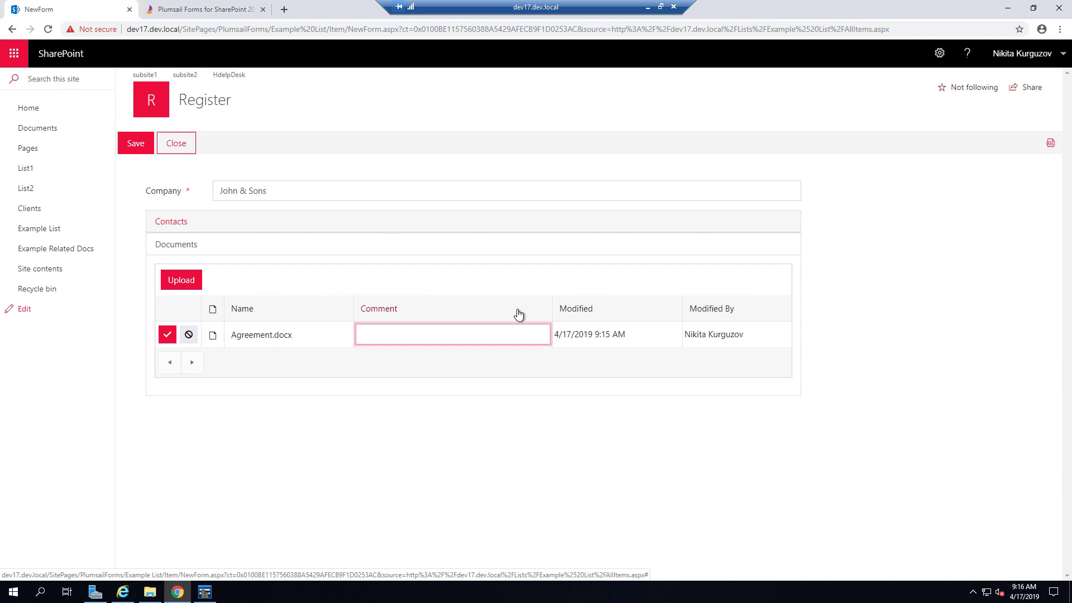
type("Impo")
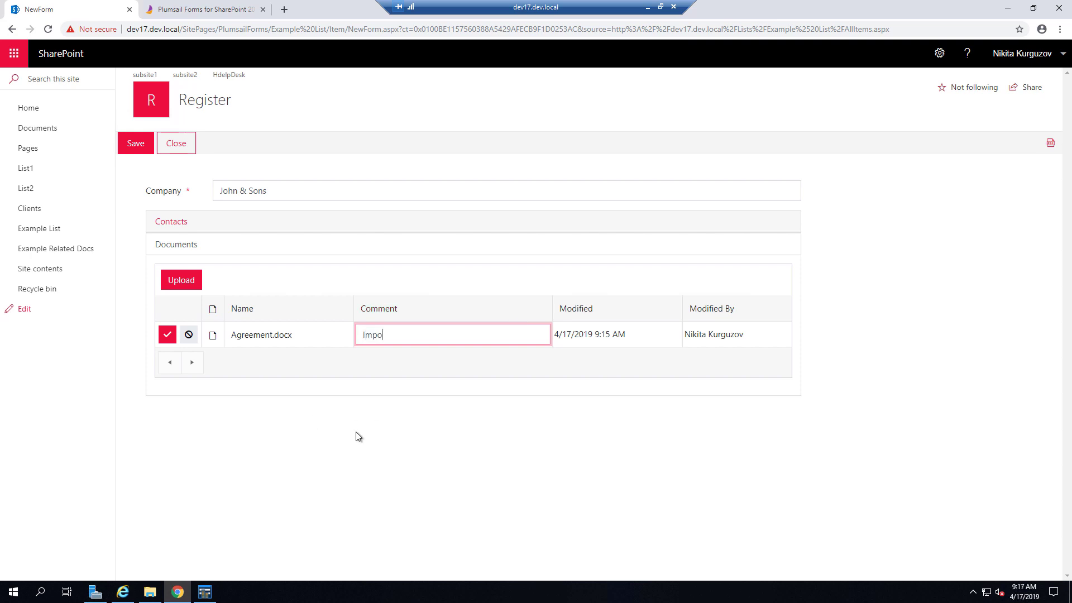
type("rtant agreement")
left_click(167, 335)
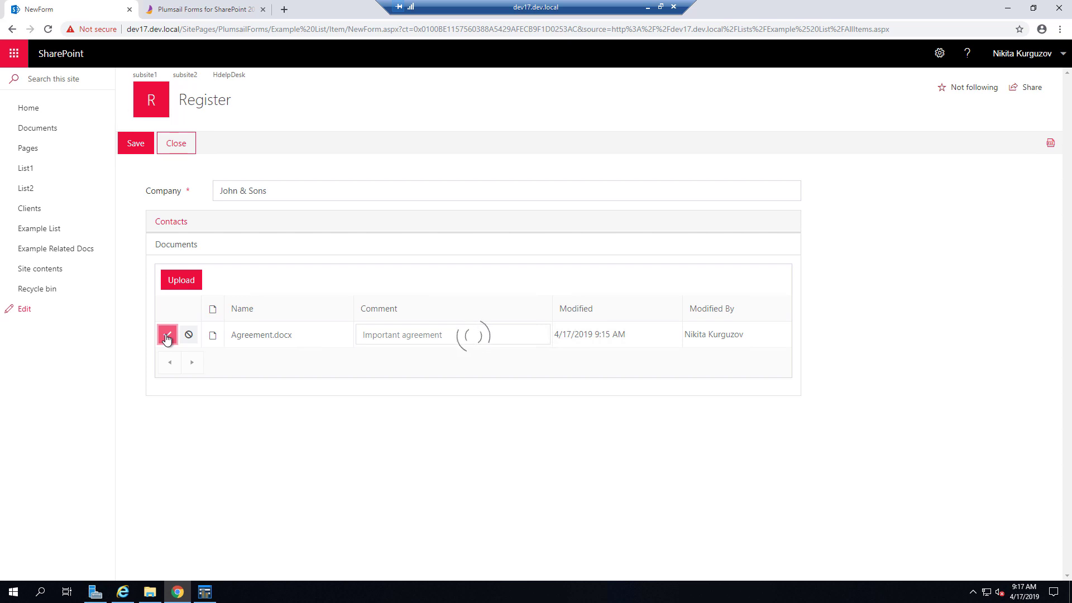
left_click(137, 144)
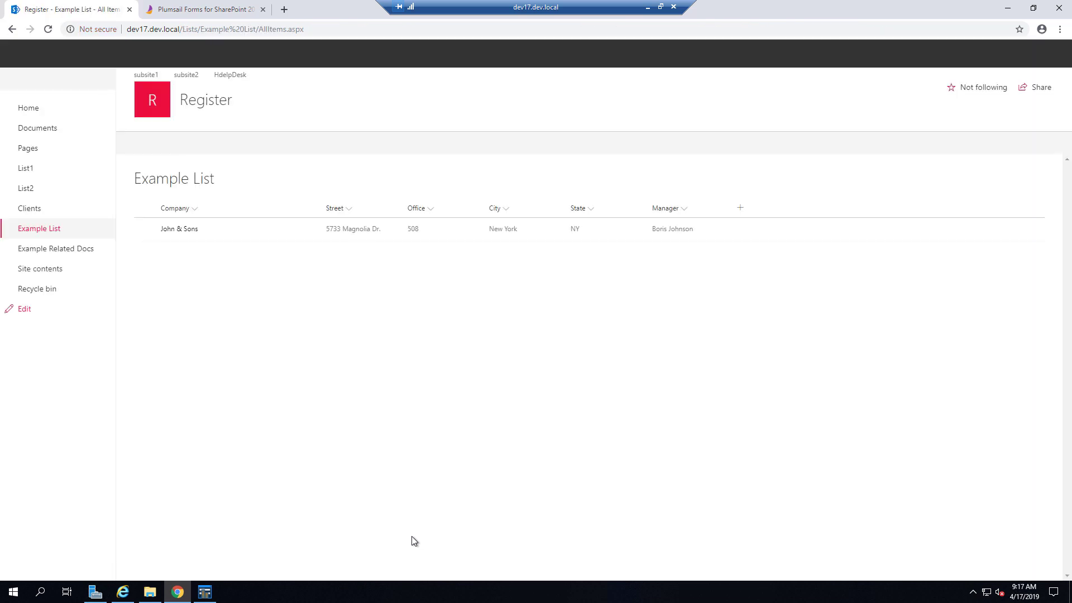
- Turn on List View Commands so New, Edit and Display forms open in a side panel
left_click(205, 593)
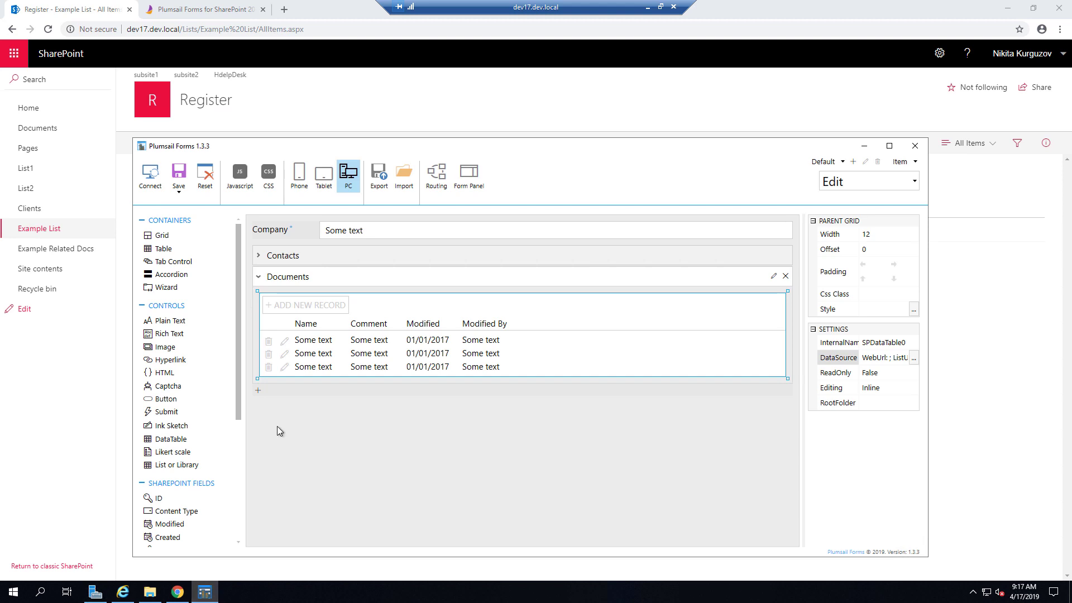
left_click(474, 188)
left_click(446, 259)
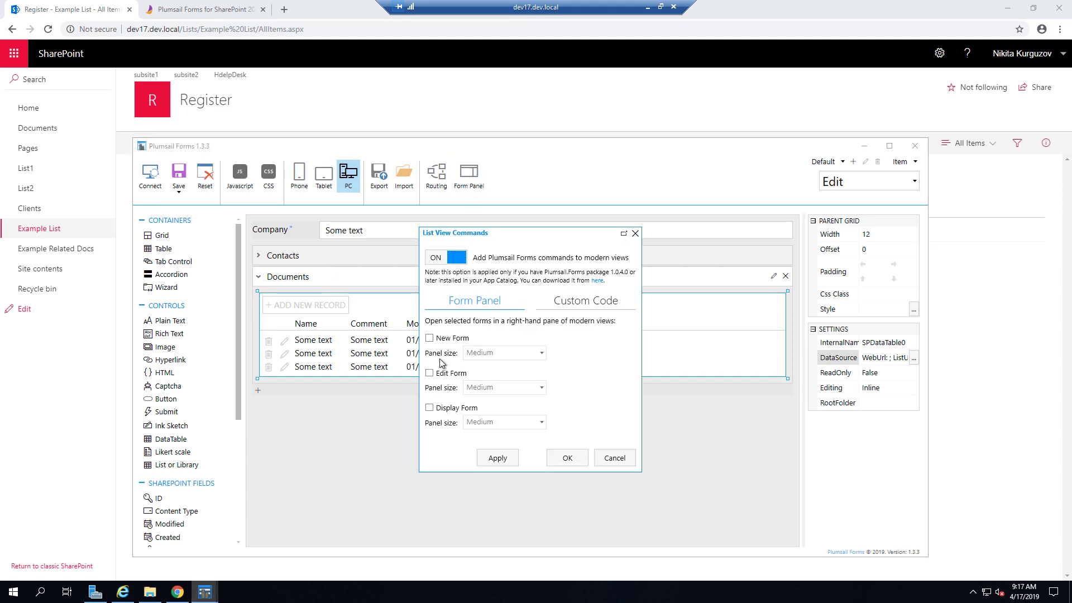
left_click(441, 339)
left_click(445, 373)
left_click(451, 409)
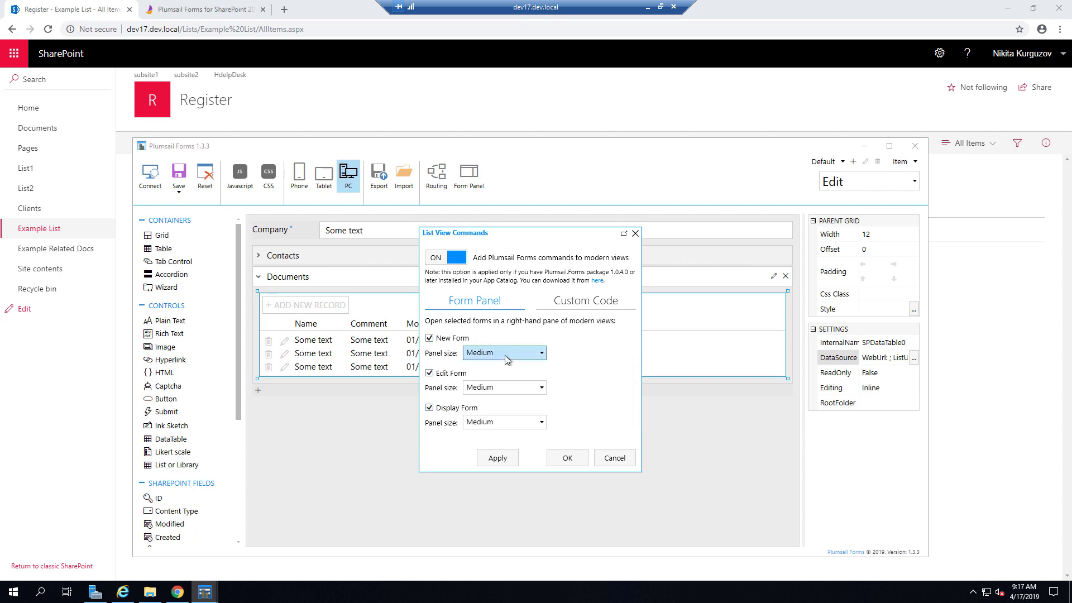
- Set the New, Edit and Display form panels to Large and apply the settings
left_click(504, 353)
left_click(497, 397)
left_click(505, 387)
left_click(491, 428)
left_click(491, 422)
left_click(486, 463)
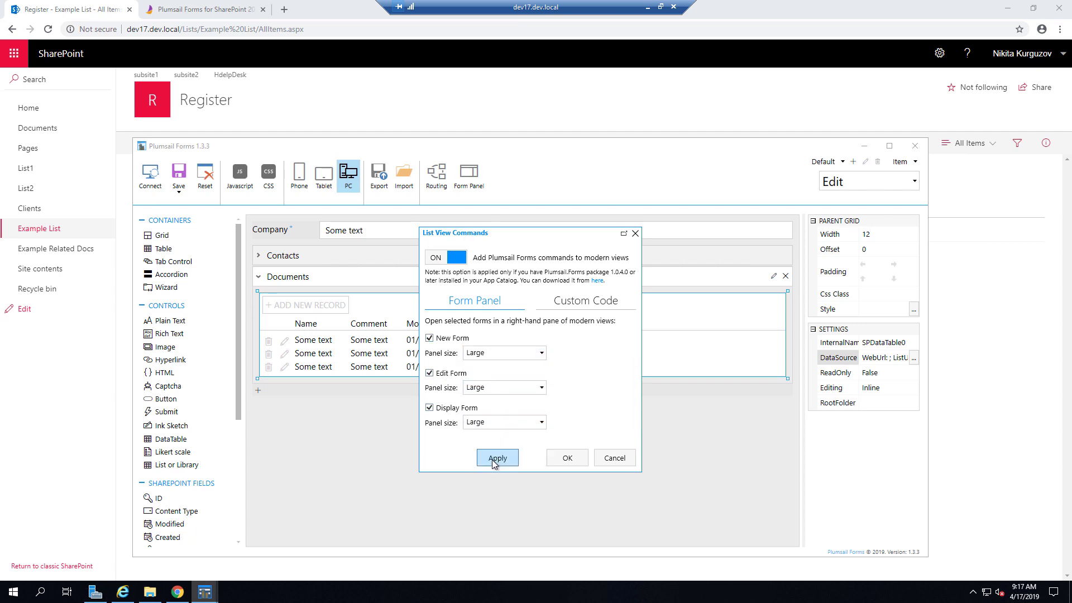
left_click(565, 461)
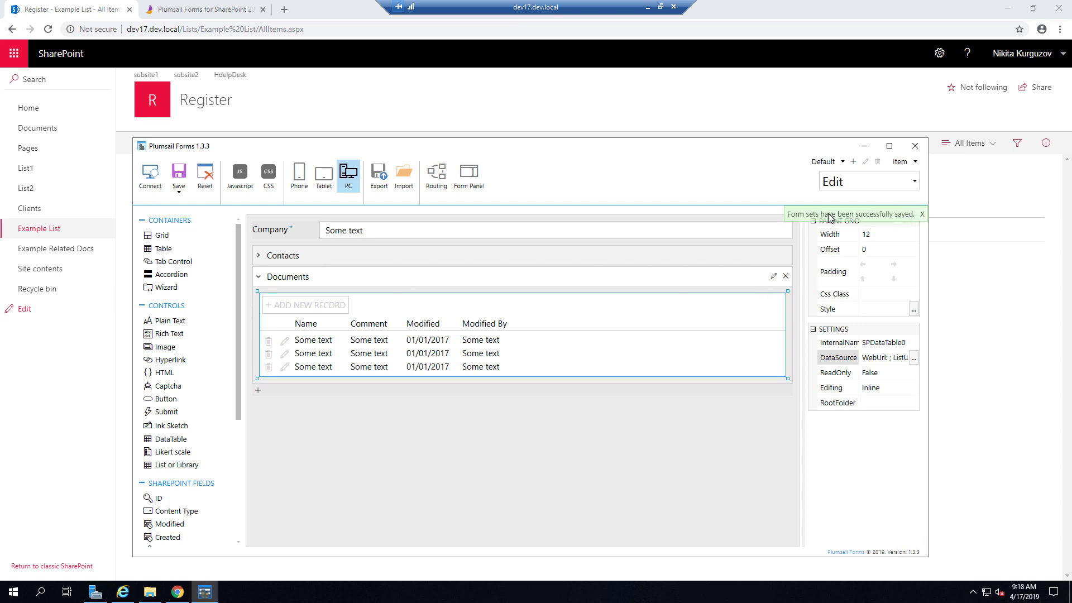
- Start a new list item in the side panel with Company 'Emily's Flowers'
left_click(864, 145)
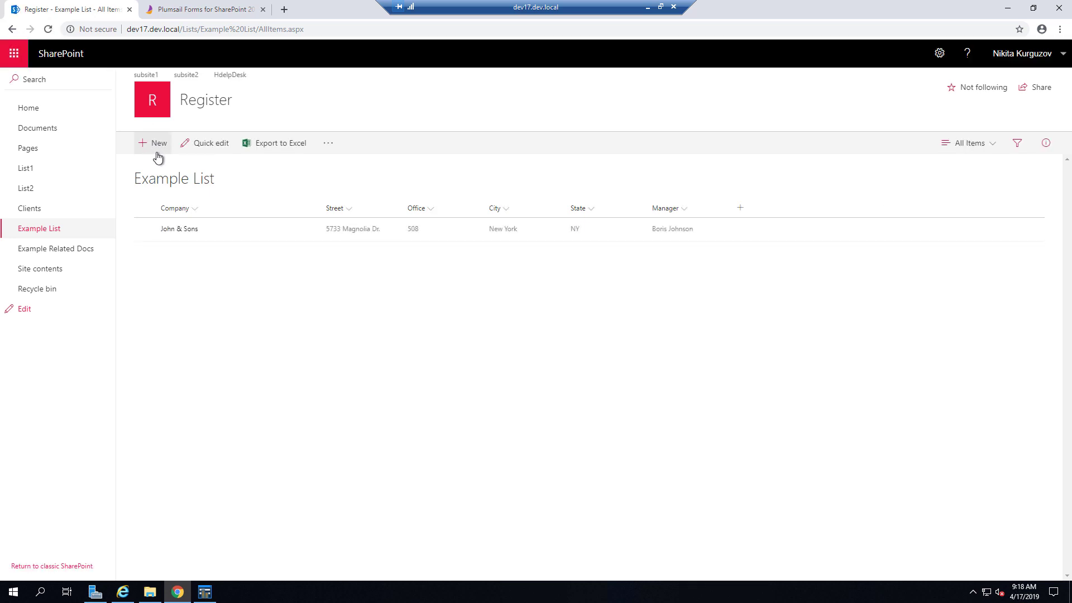
left_click(157, 154)
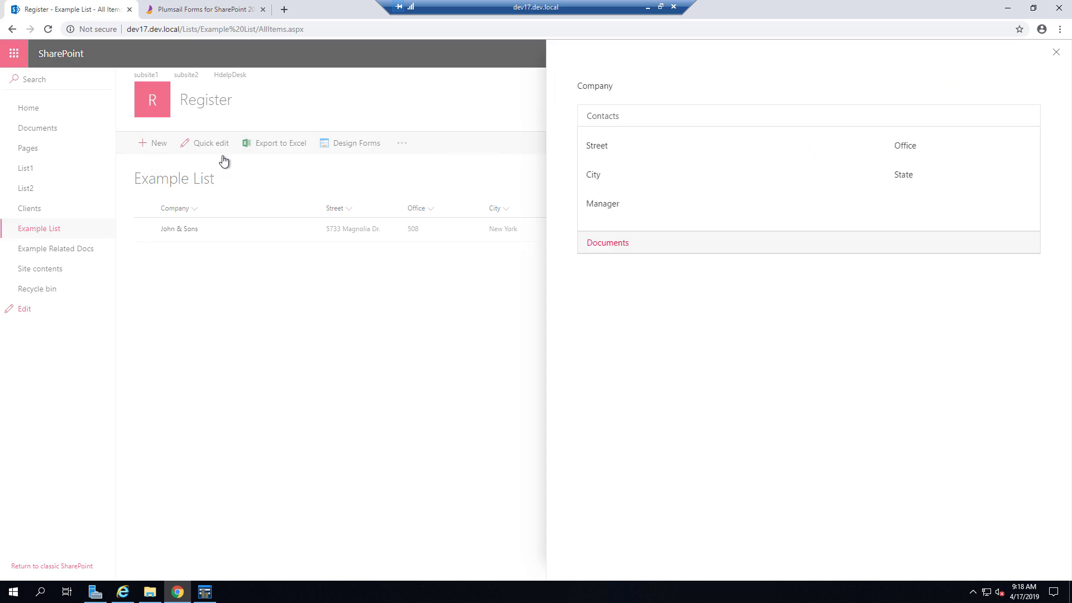
left_click(670, 108)
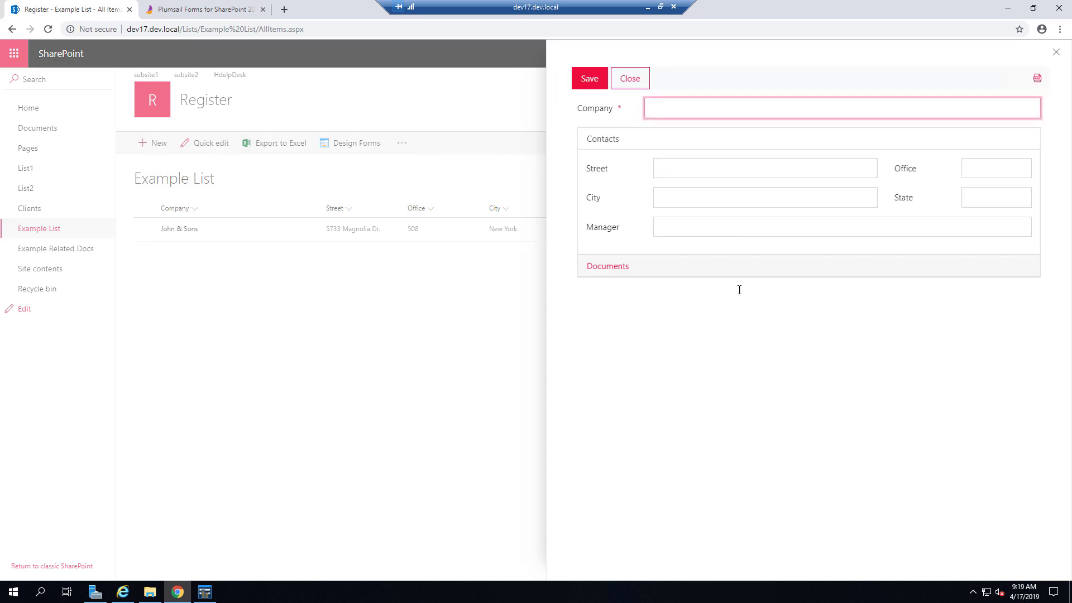
type("Emylia'")
key("ctrl+a")
key("BackSpace")
type("Emily's Flowers")
left_click(705, 170)
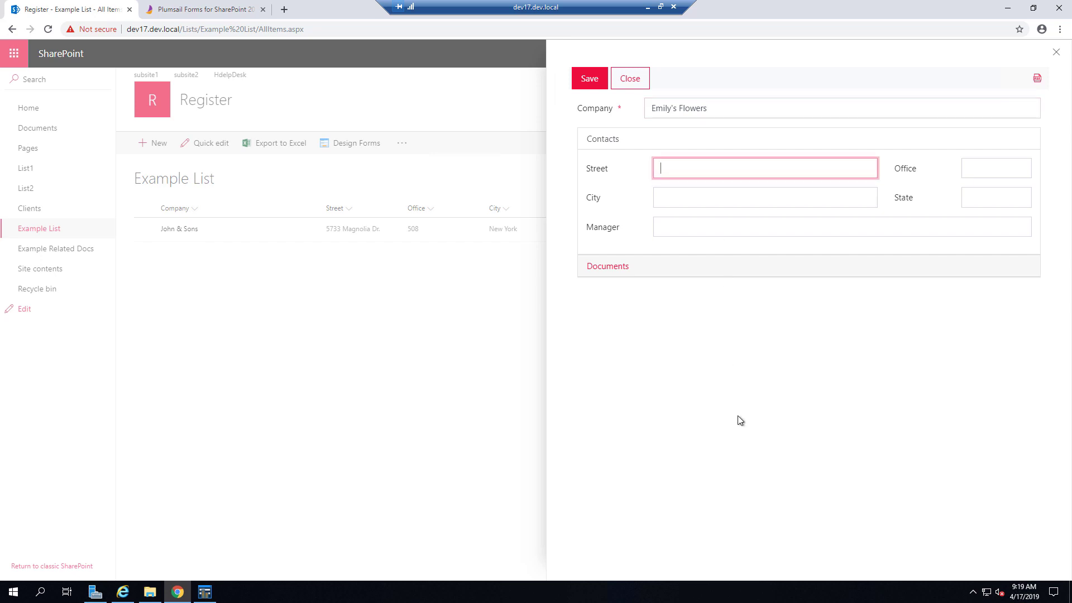
key("Home")
key("Tab")
type("301")
- Enter City 'New Orleans', State LA, and the manager's name
key("Tab")
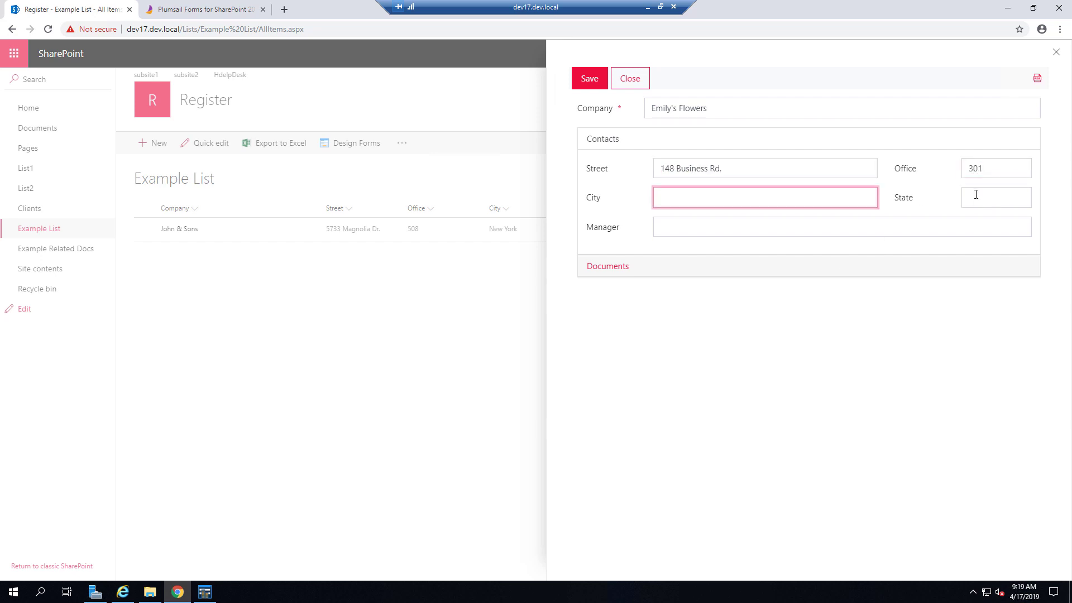
type("New Orlea")
type("ns")
left_click(981, 199)
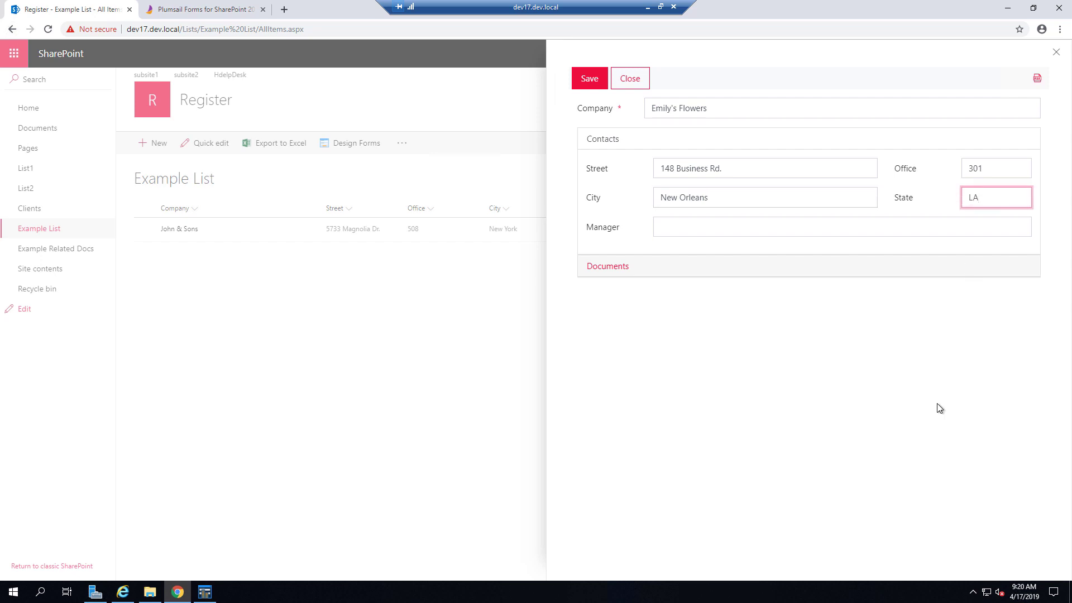
key("Tab")
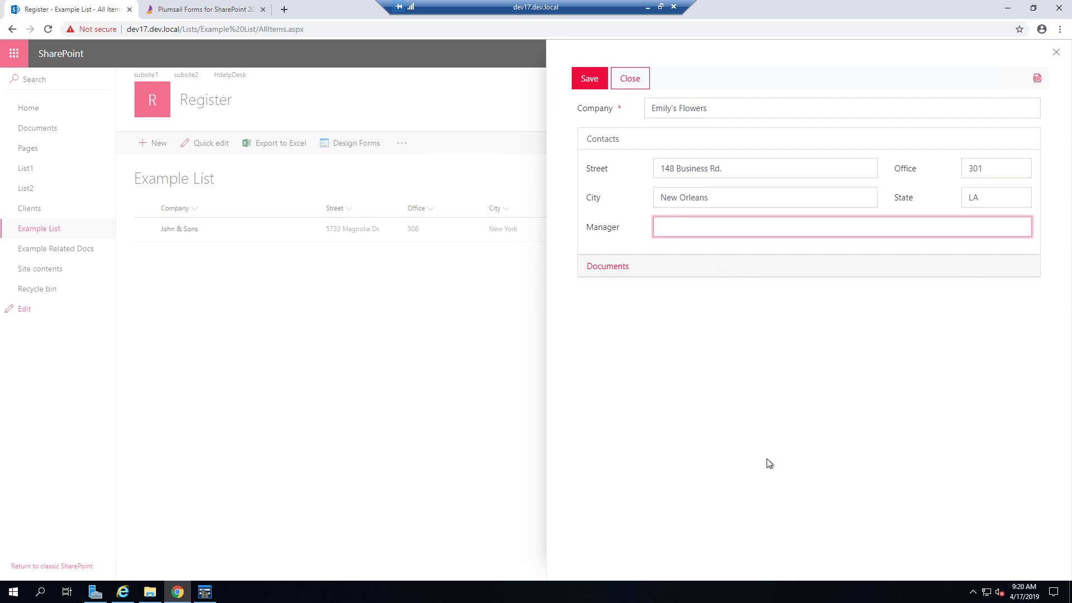
- Upload Contract.docx and Document.docx to the Documents section
left_click(628, 273)
left_click(614, 200)
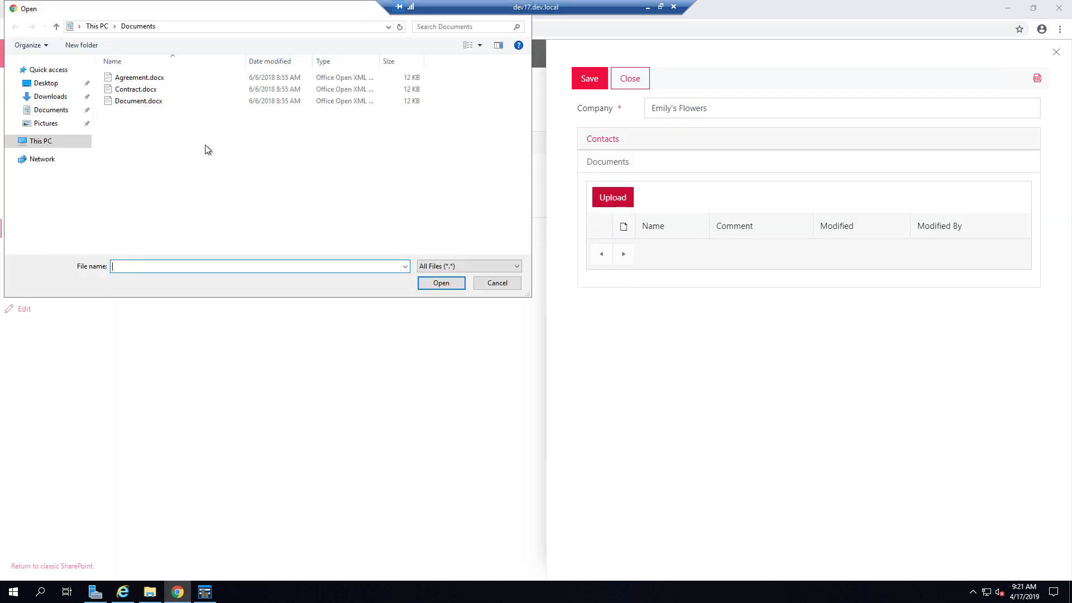
left_click(118, 91)
left_click(120, 101, "ctrl")
left_click(441, 283)
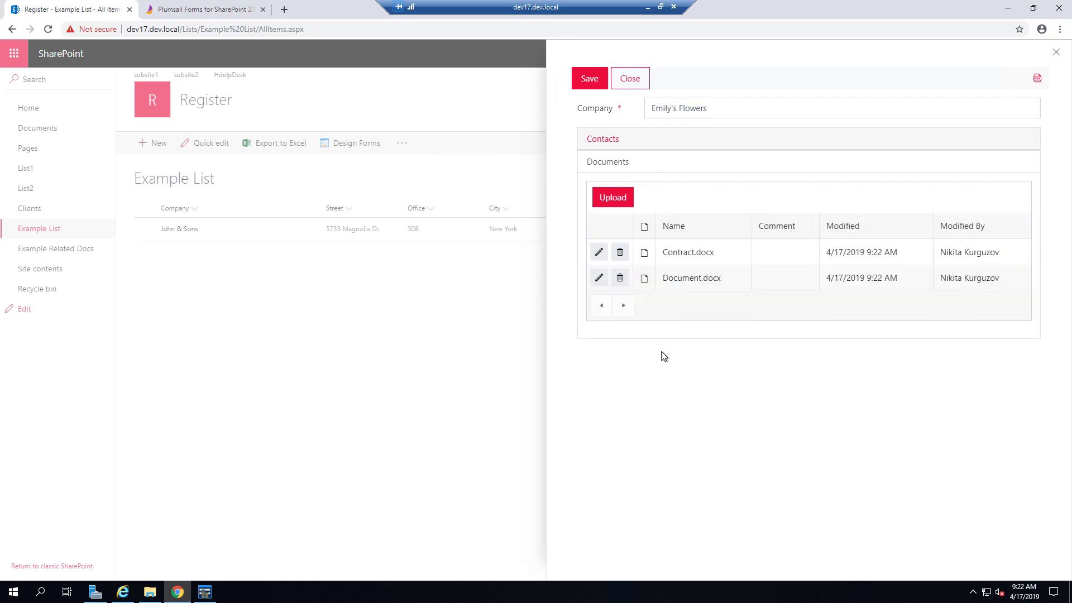
- Comment Contract.docx 'Flower delivery contract' and Document.docx 'Essential document'
left_click(599, 252)
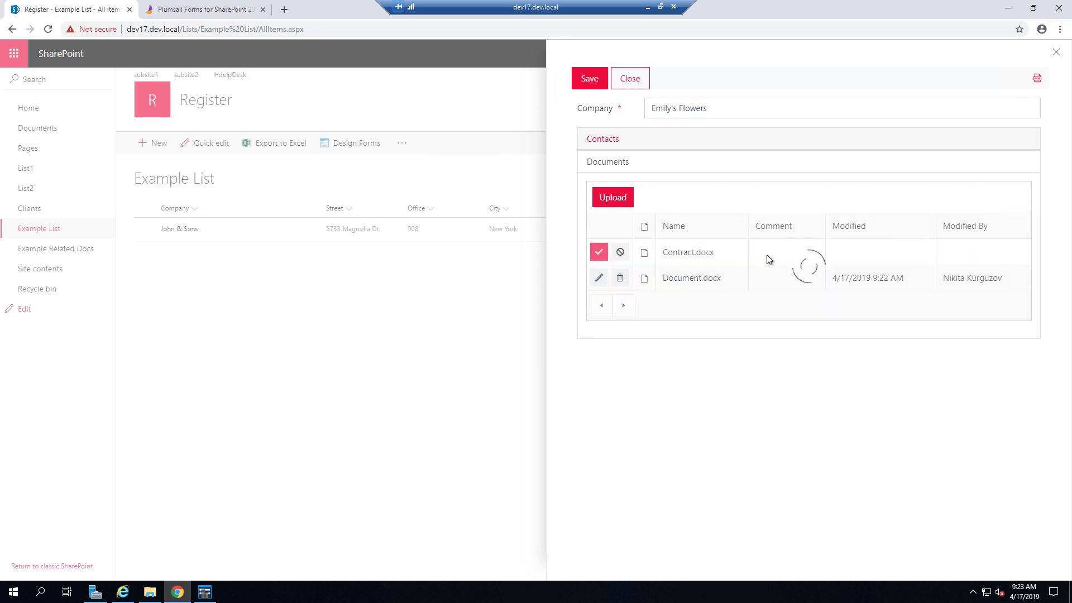
left_click(767, 255)
type("Flower deliver")
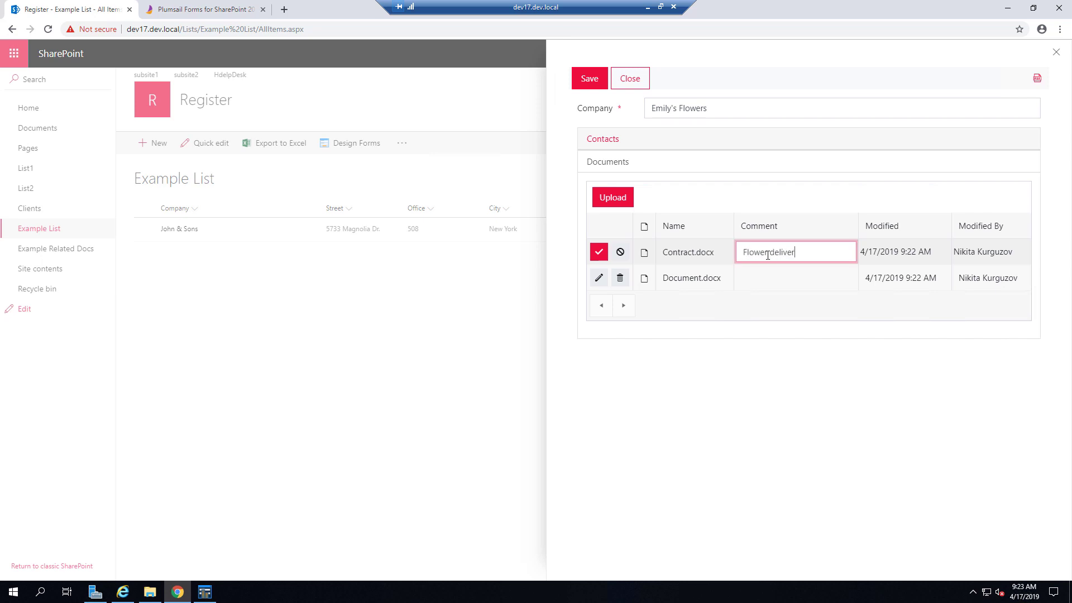
type("y contract")
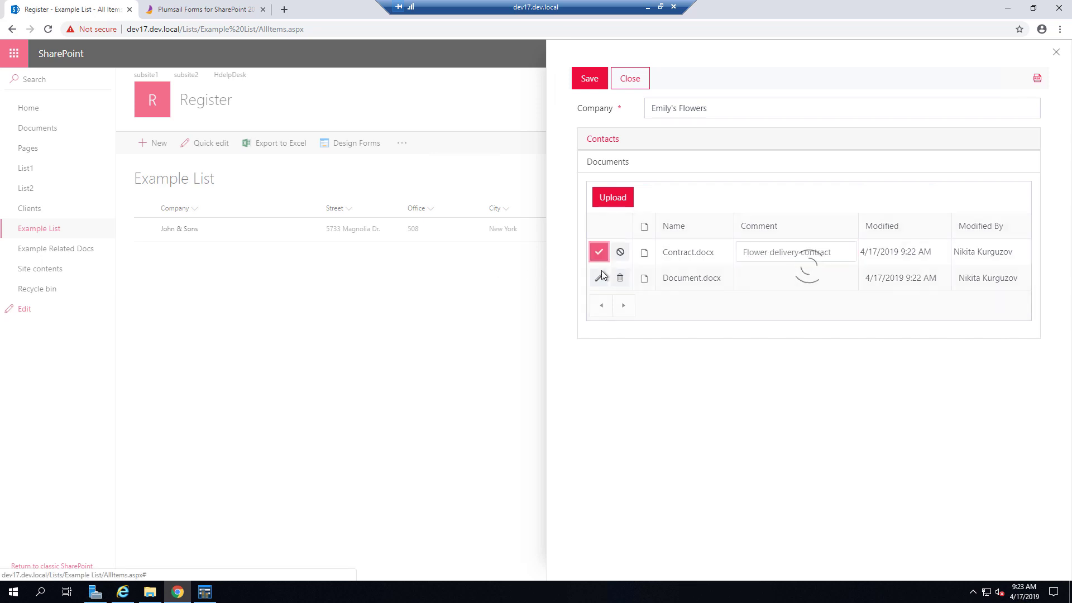
left_click(599, 252)
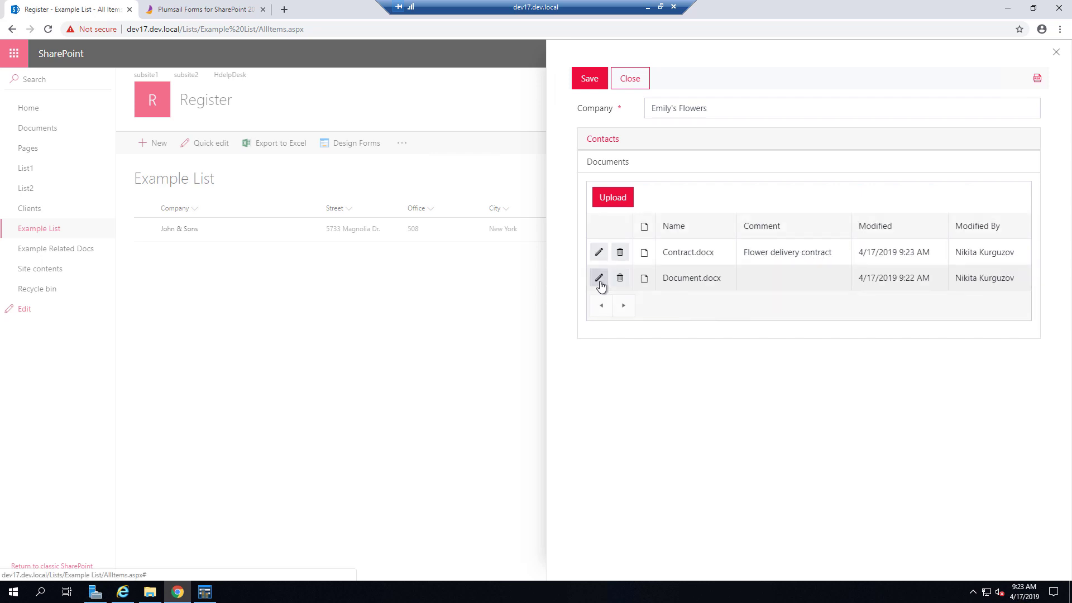
left_click(599, 278)
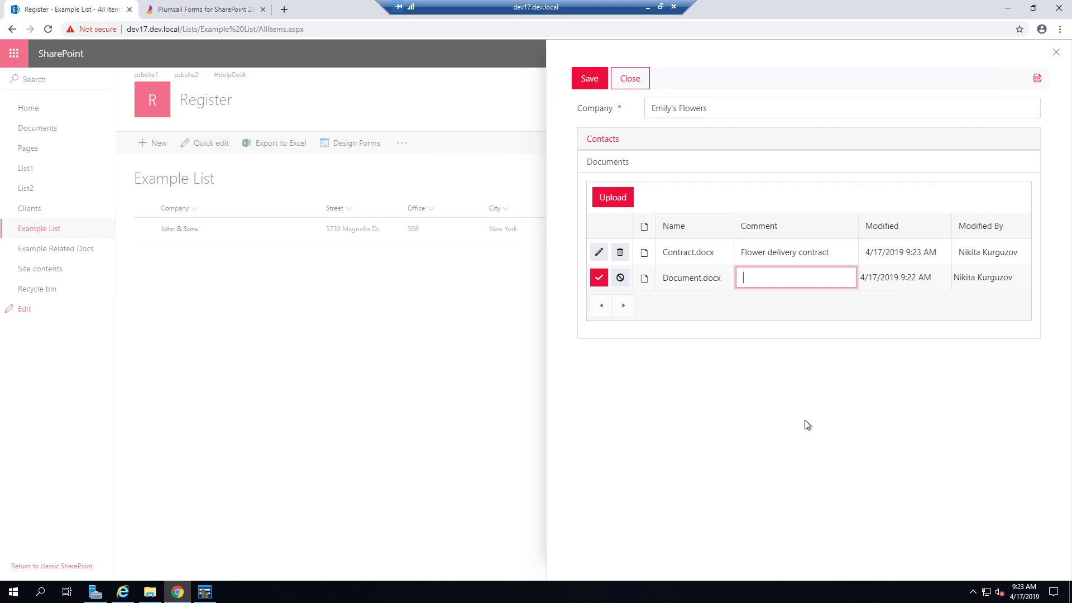
type("Essential document")
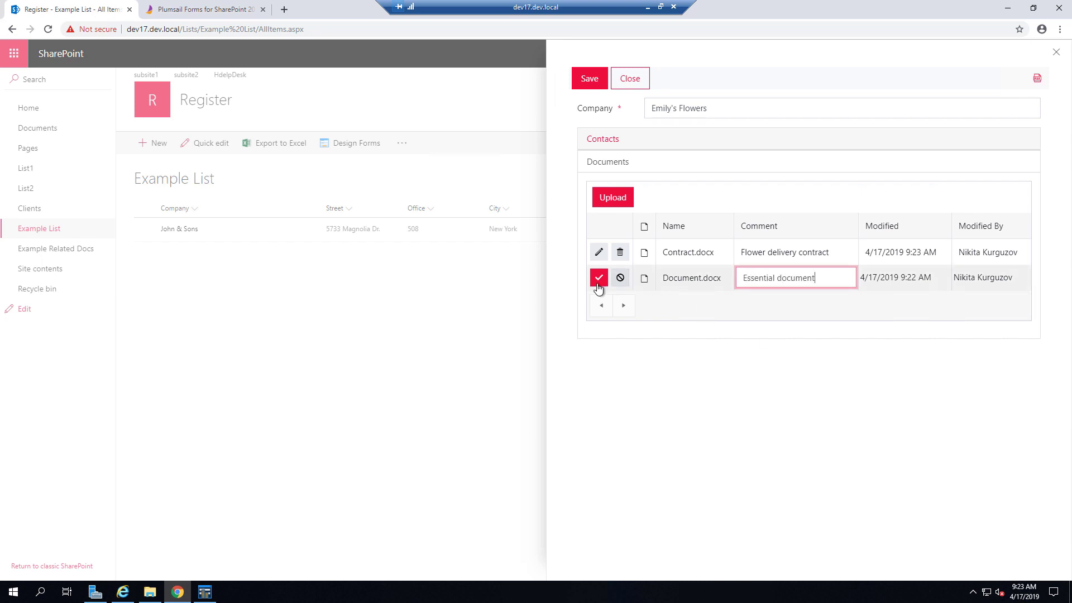
left_click(597, 282)
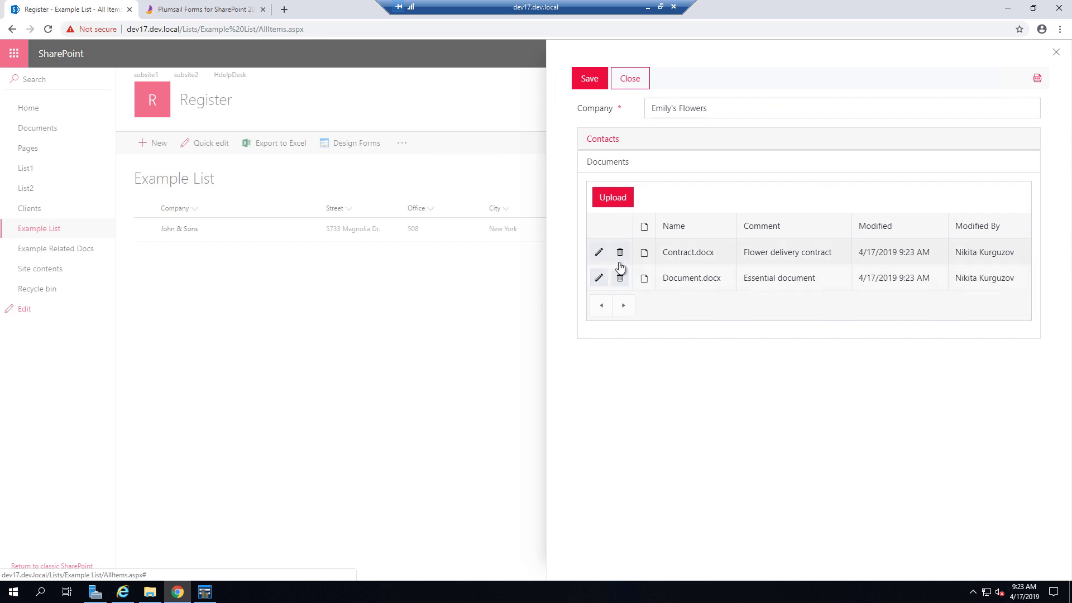
- Save Emily's Flowers, then view John & Sons' documents and close its panel
left_click(596, 85)
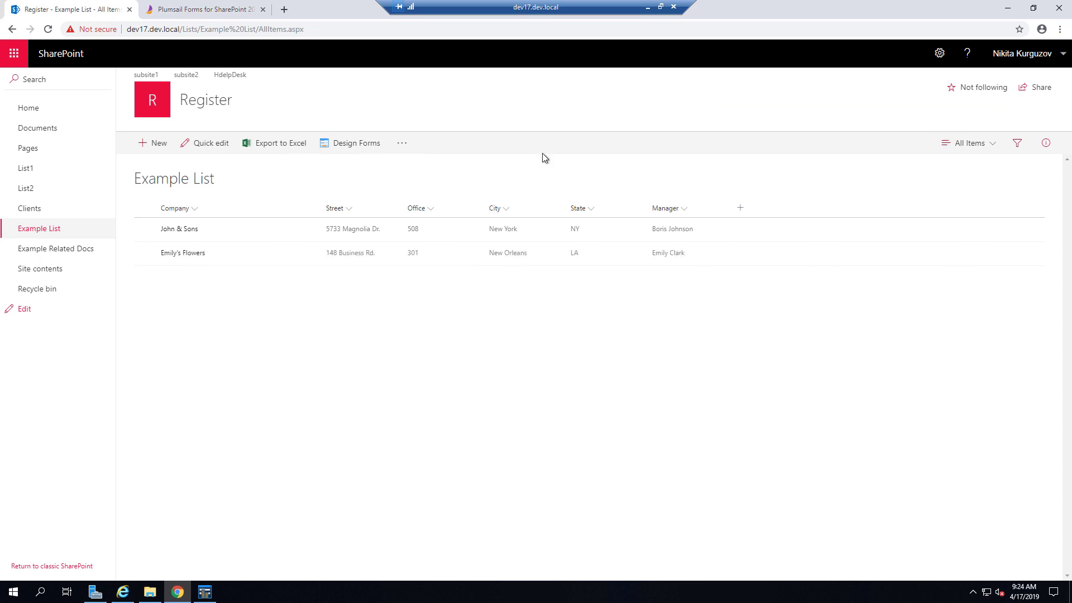
left_click(186, 230)
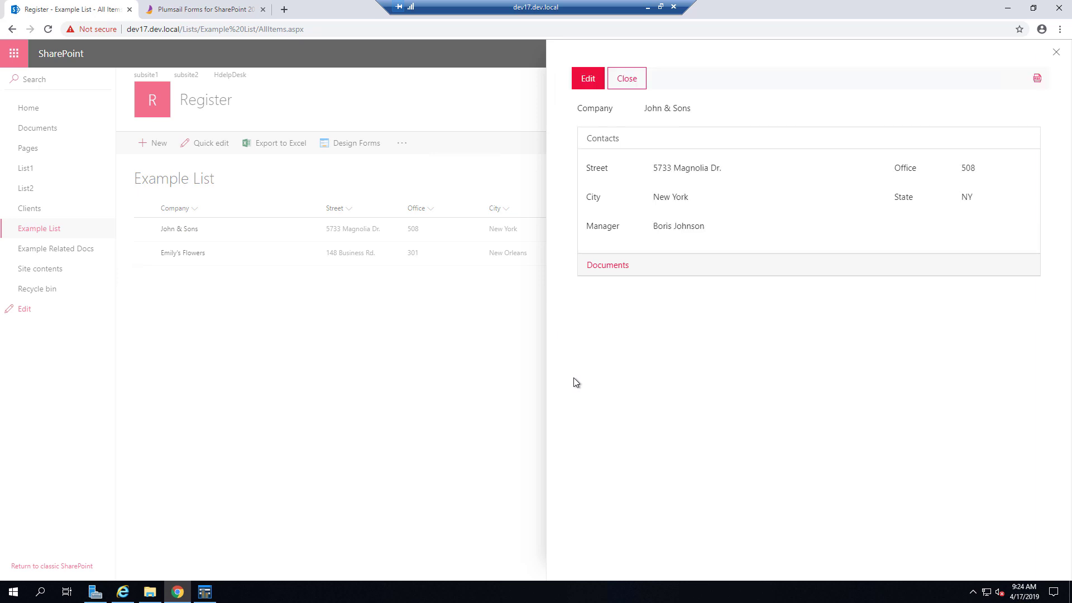
left_click(619, 267)
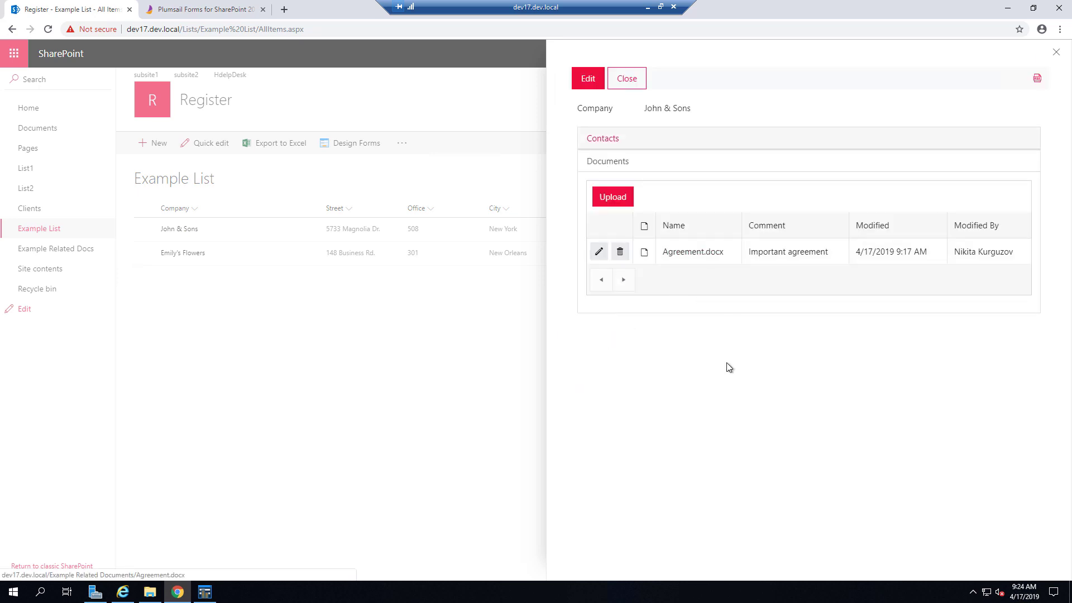
left_click(620, 79)
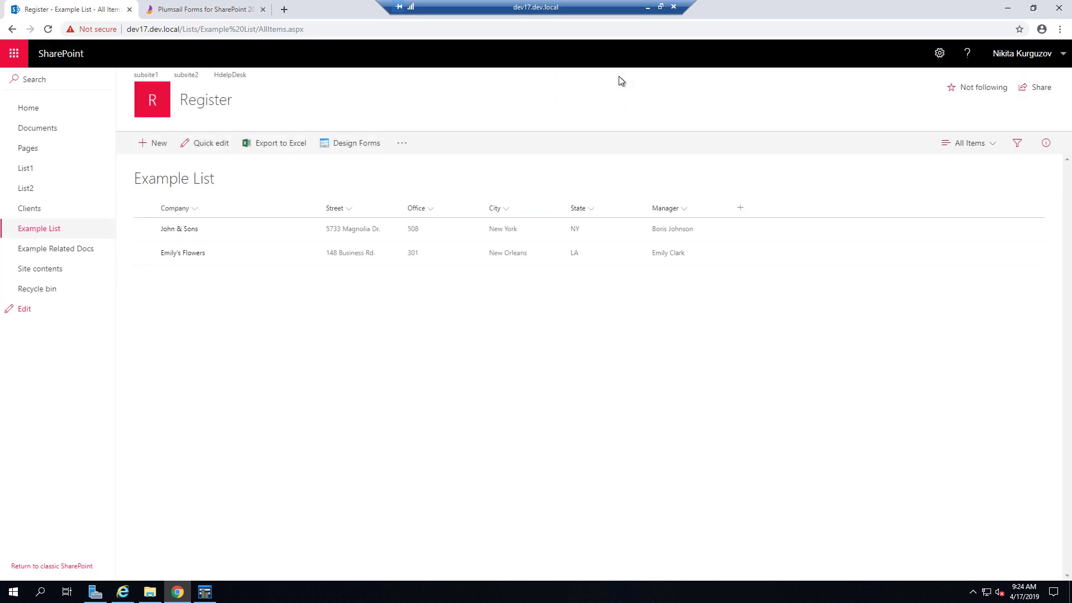
- Switch the Plumsail designer to the Display form
left_click(204, 591)
left_click(893, 181)
left_click(848, 242)
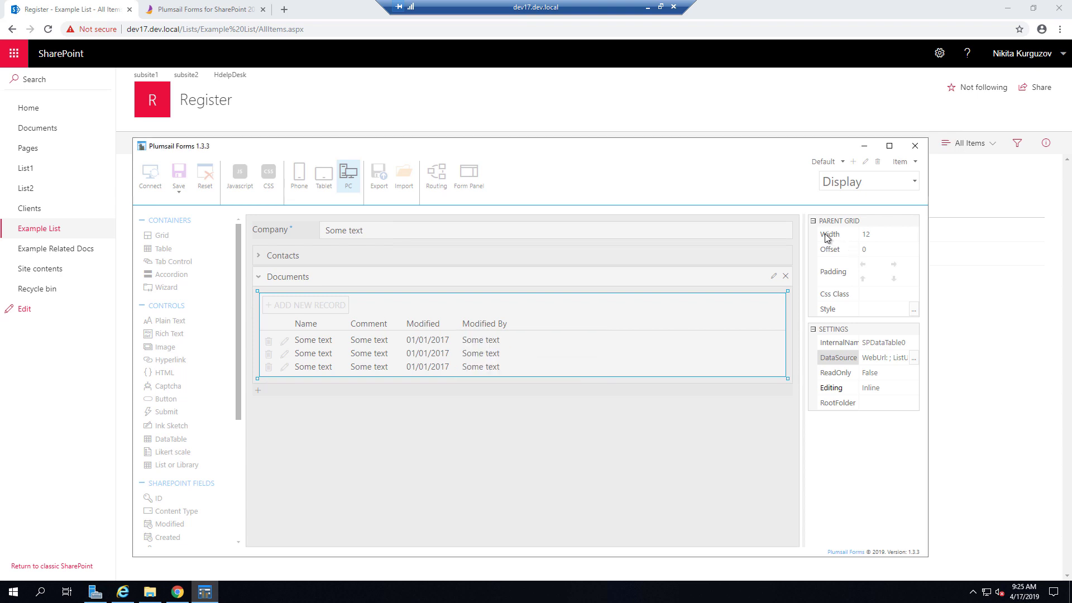
- Set the Documents table's ReadOnly to True and save the Display form
left_click(419, 356)
left_click(431, 350)
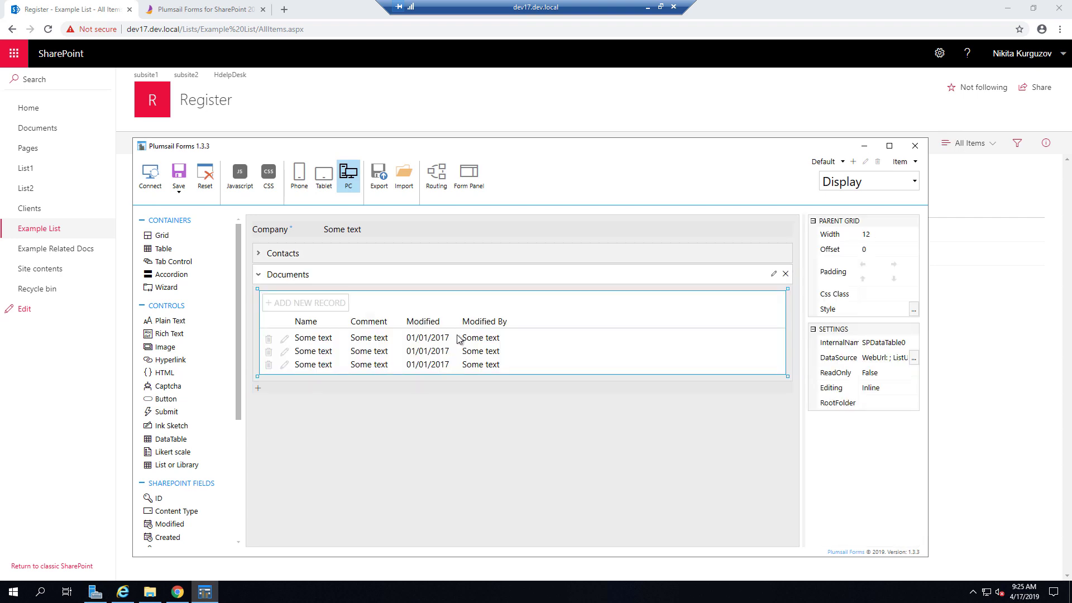
left_click(914, 372)
left_click(871, 387)
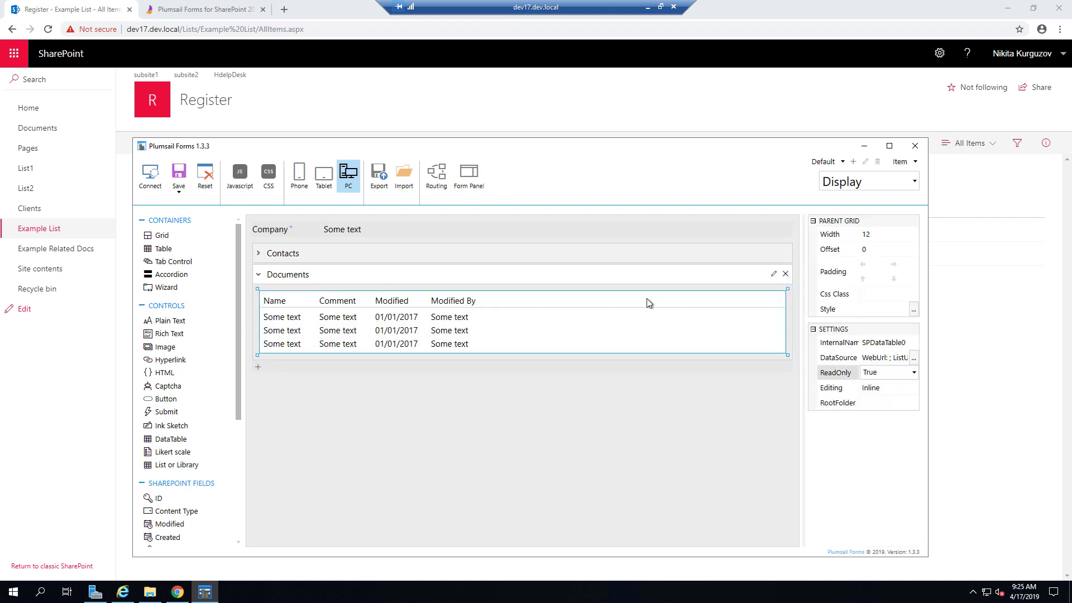
left_click(179, 191)
left_click(198, 244)
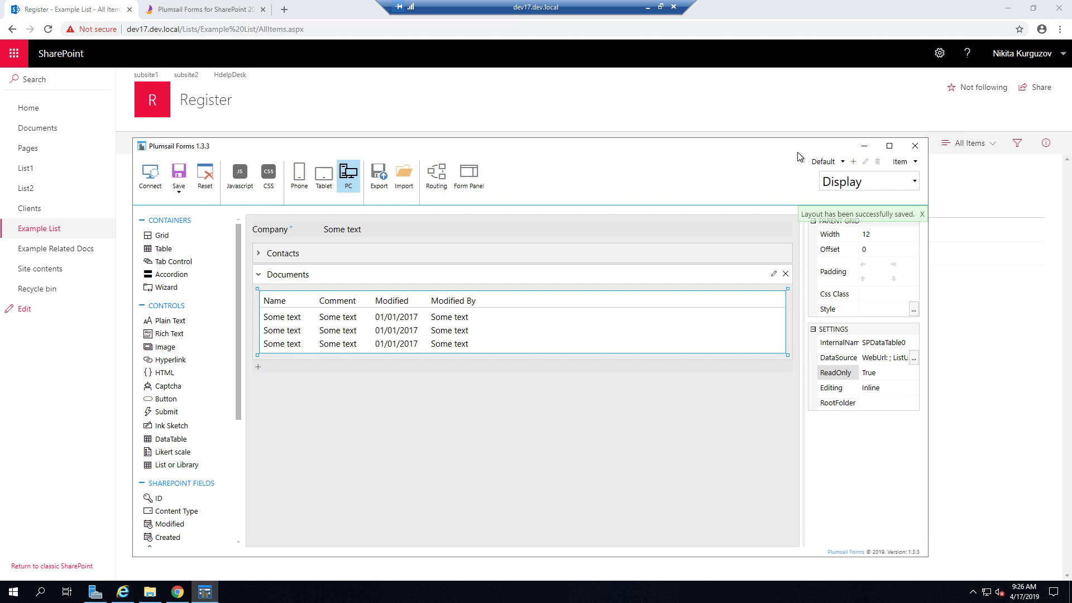
left_click(861, 147)
- Open Emily's Flowers and check its Documents are read-only on the display form
left_click(196, 254)
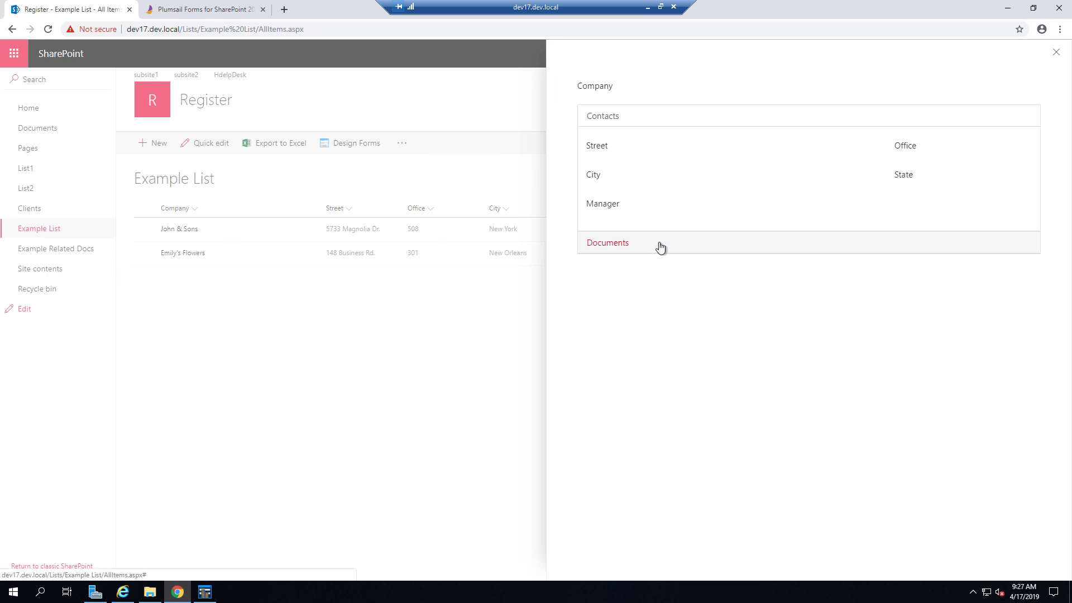
left_click(650, 267)
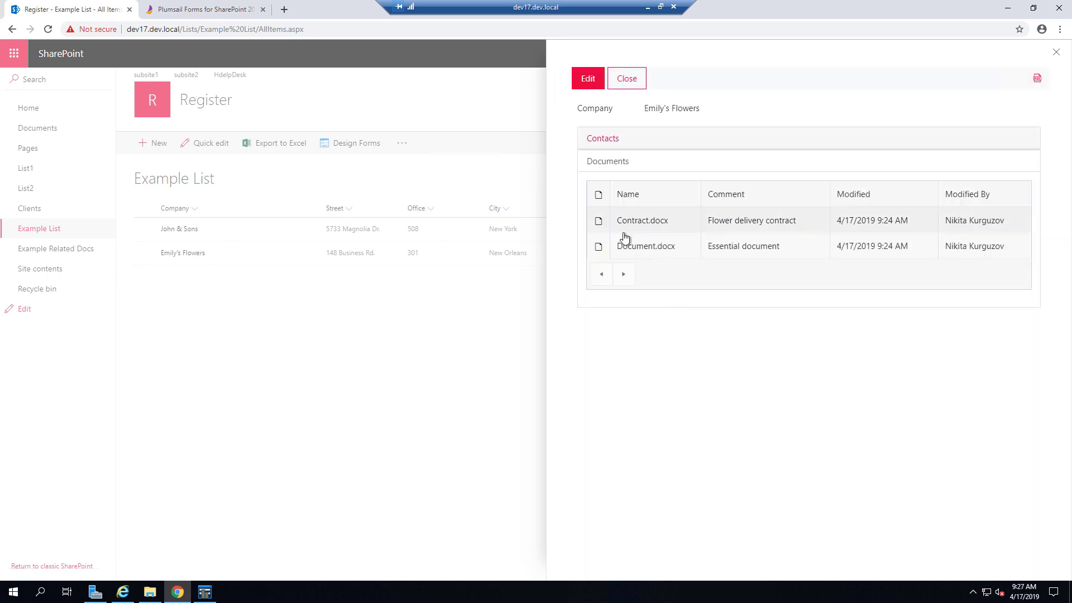
left_click(635, 147)
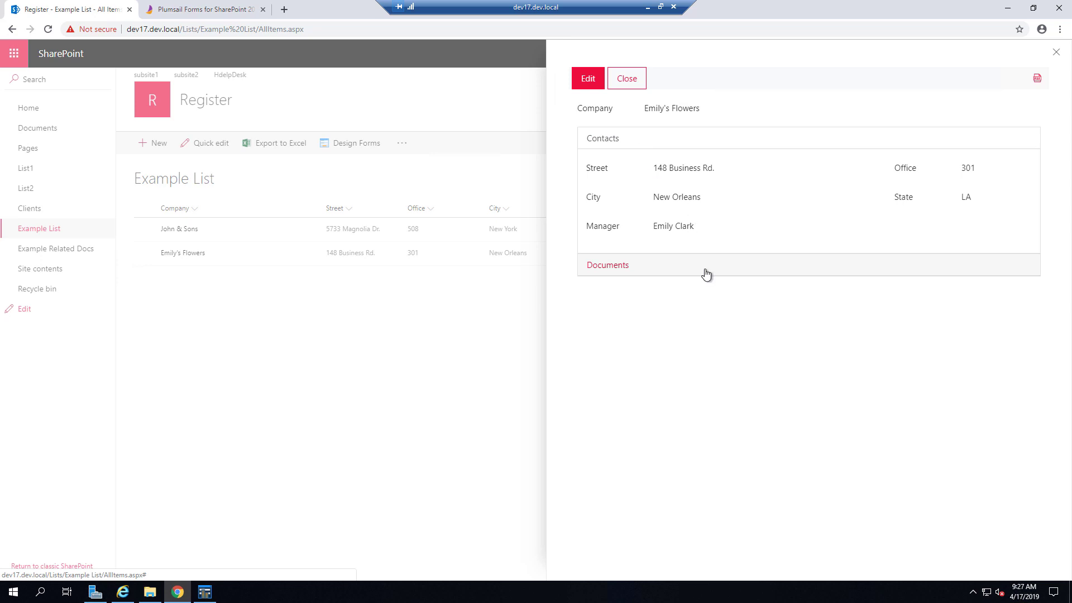
- Check the Documents on the edit form, close the panel, and minimize the browser
left_click(588, 79)
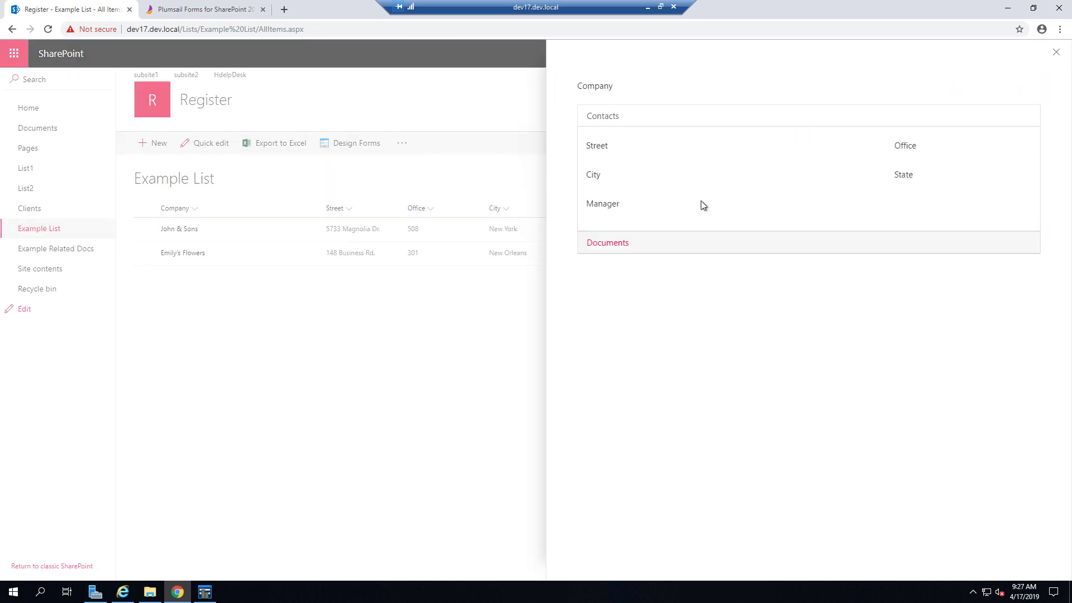
left_click(689, 265)
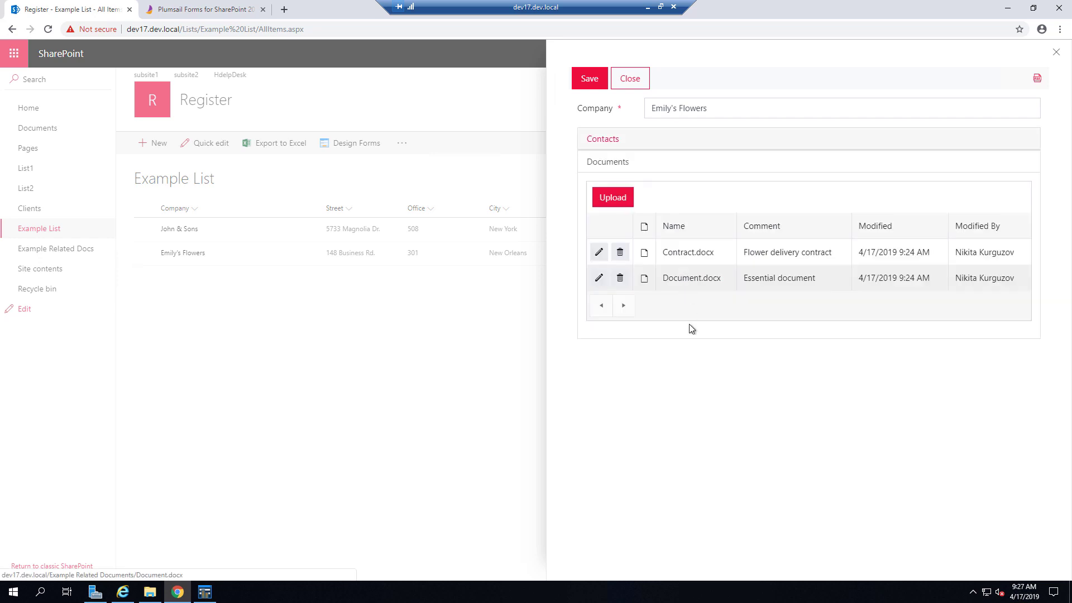
left_click(629, 81)
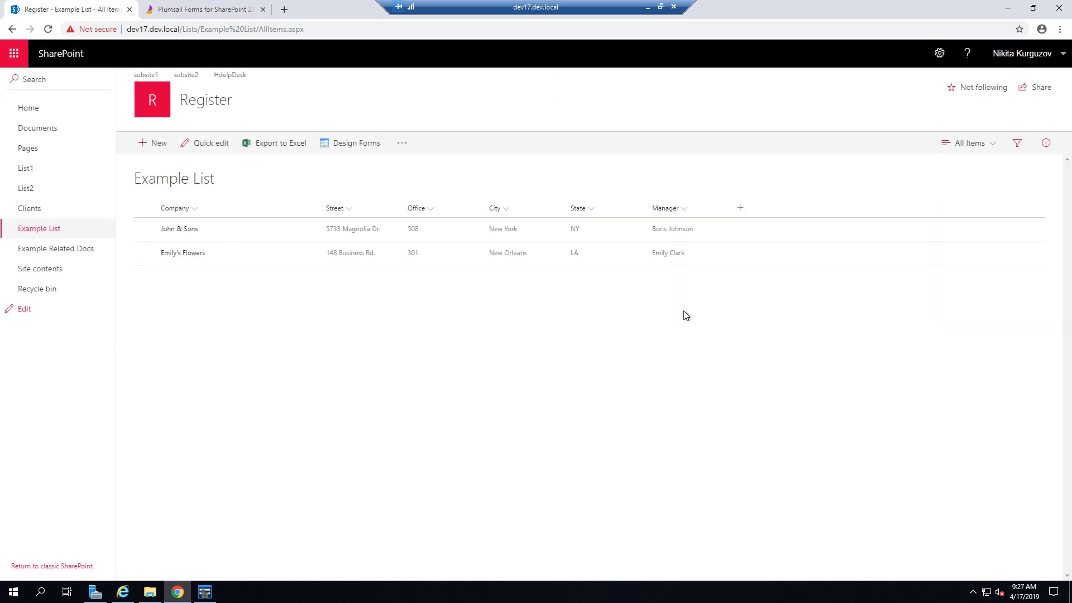
left_click(1007, 8)
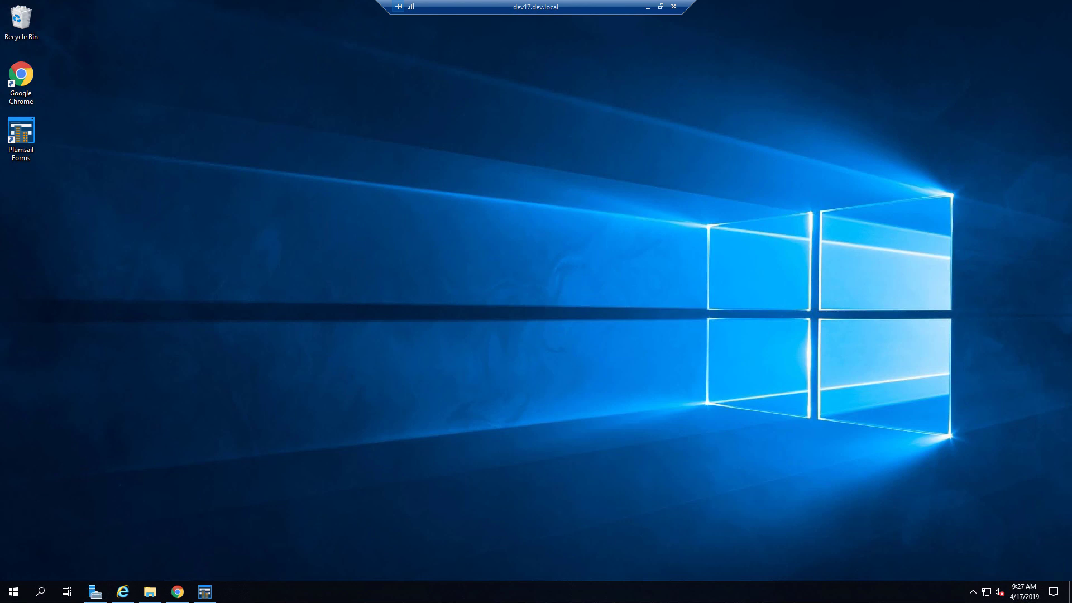